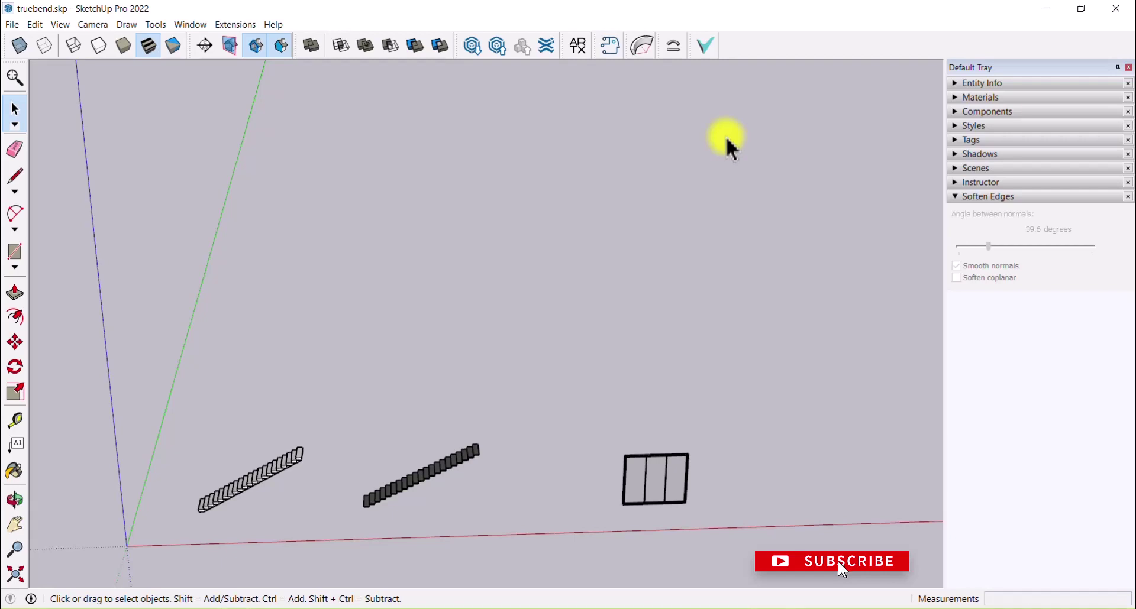
- Search the Extension Warehouse for "shape bender" and look over the CLF Shape Bender page down to its description
left_click(545, 46)
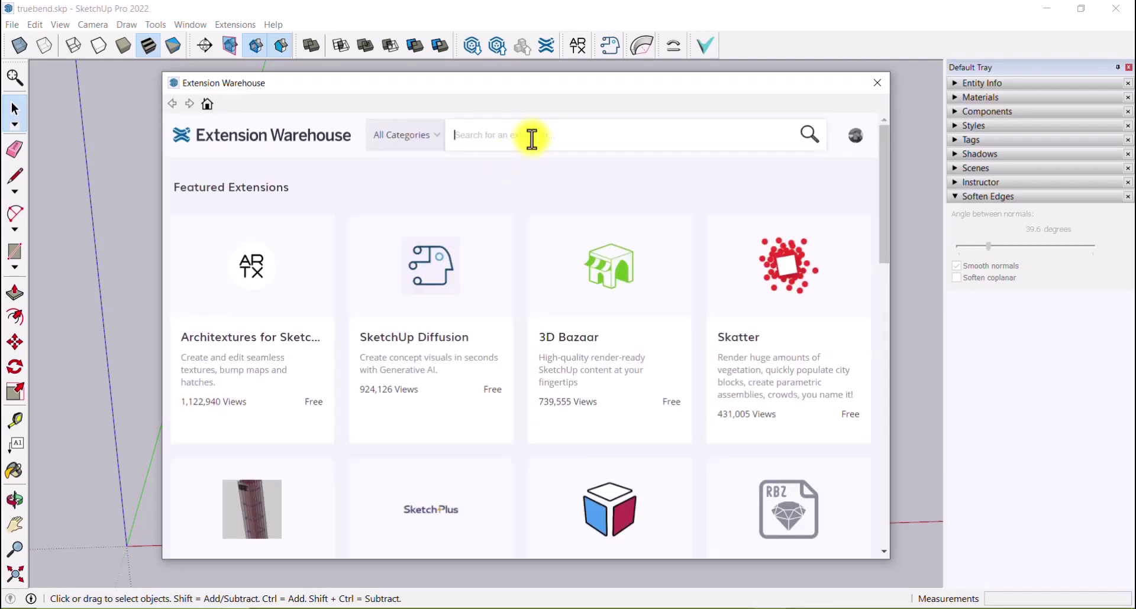
left_click(532, 138)
type("shape")
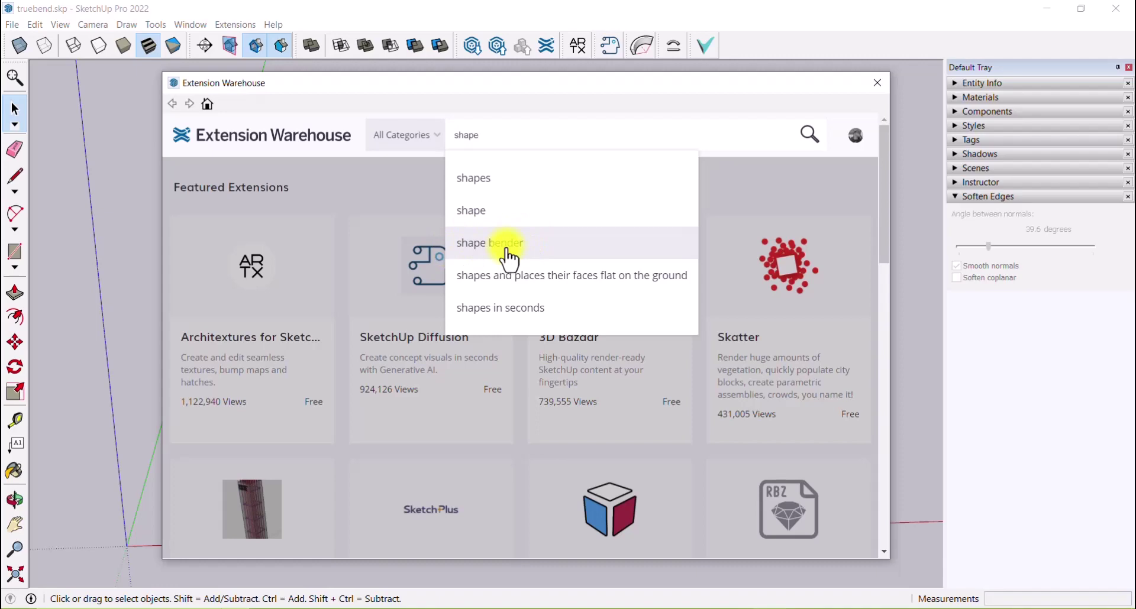
left_click(507, 249)
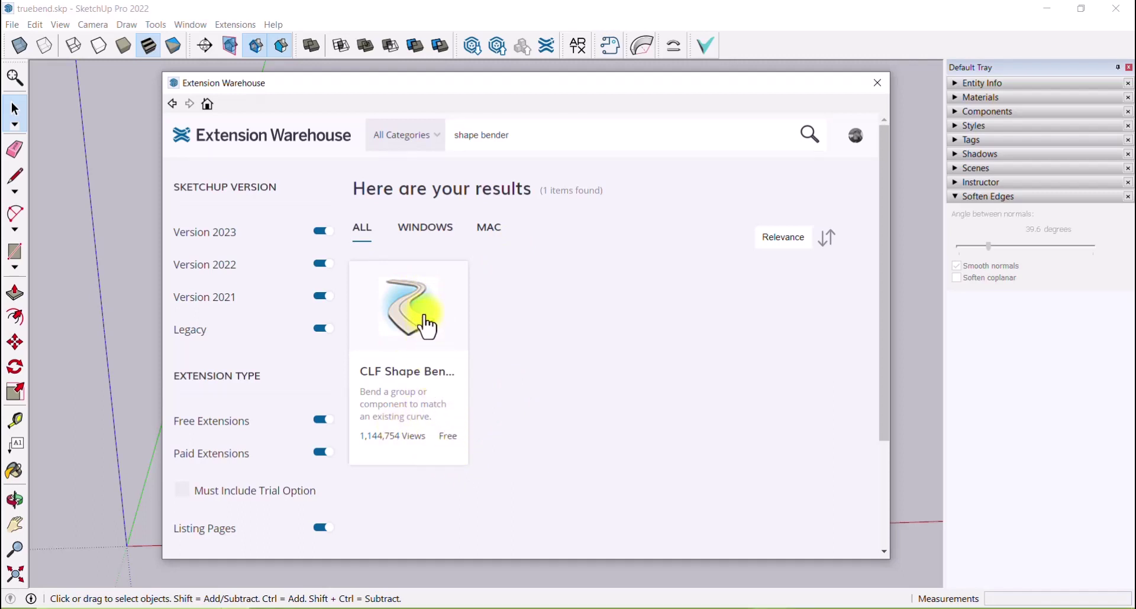
left_click(428, 327)
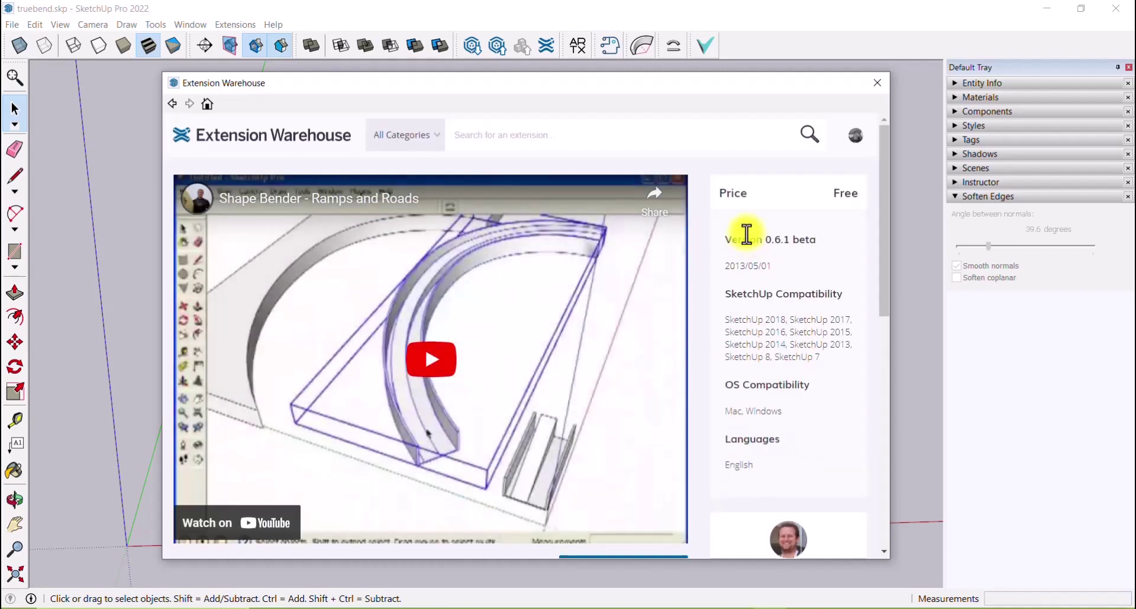
scroll(746, 234, "down", 4)
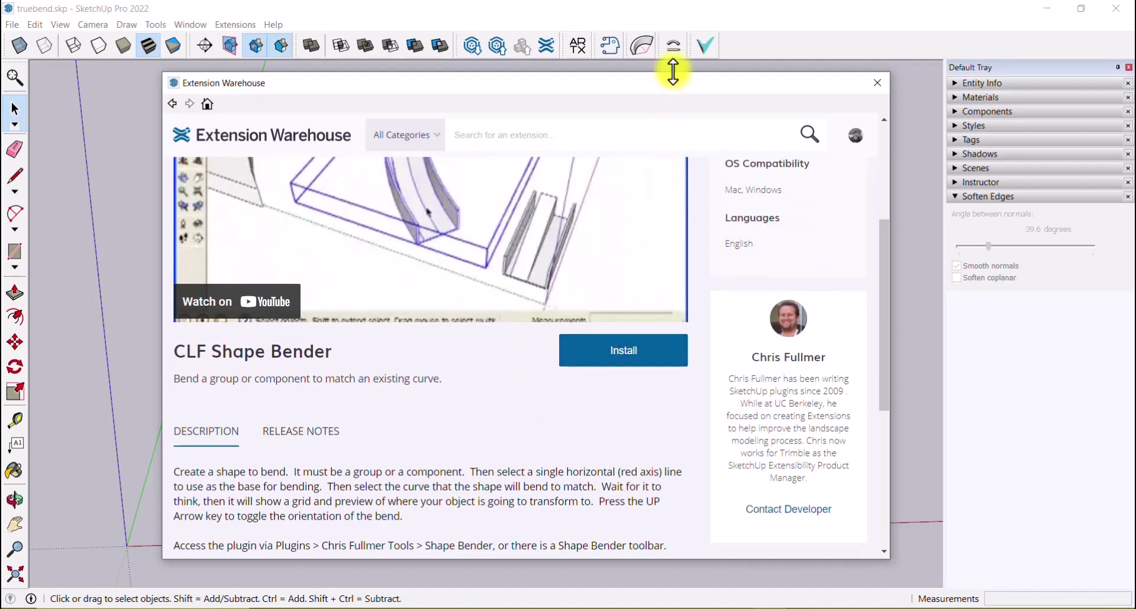
left_click(878, 83)
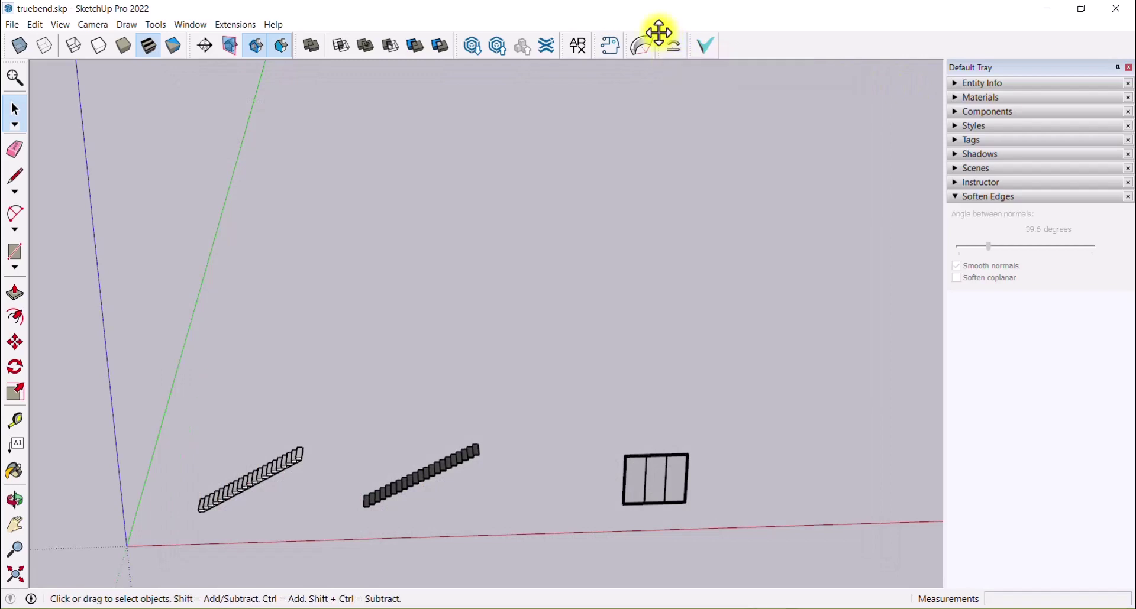
- Undock the Shape Bender toolbar so that it floats over the drawing area
left_click_drag(660, 41, 142, 109)
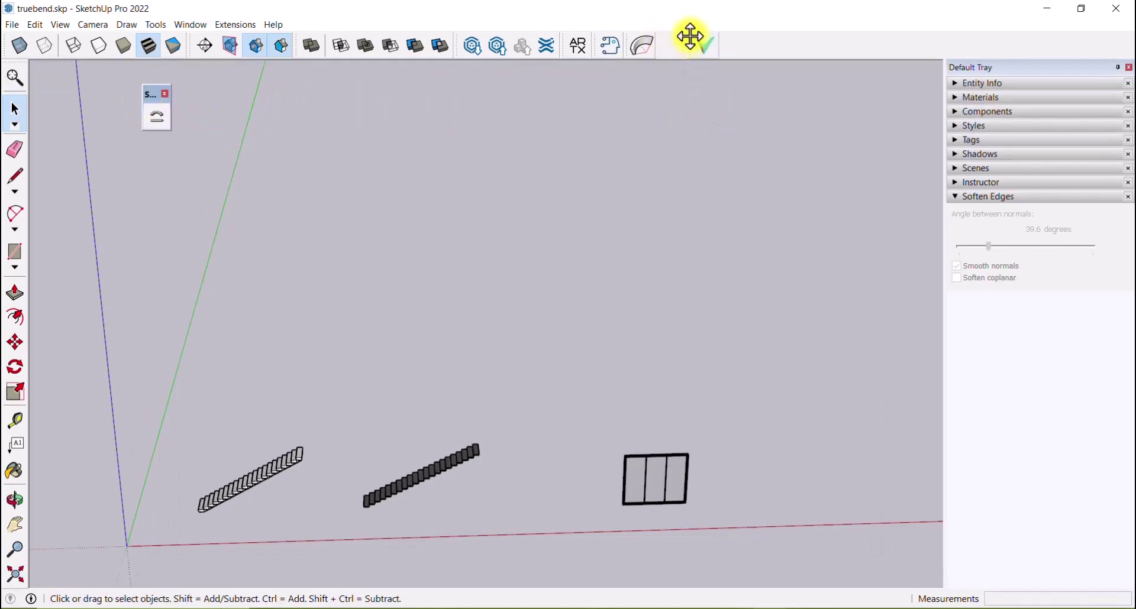
- Examine the light stair, the dark stair and the three-panel frame to check that each is a single grouped object
scroll(589, 487, "down", 2)
scroll(376, 401, "up", 5)
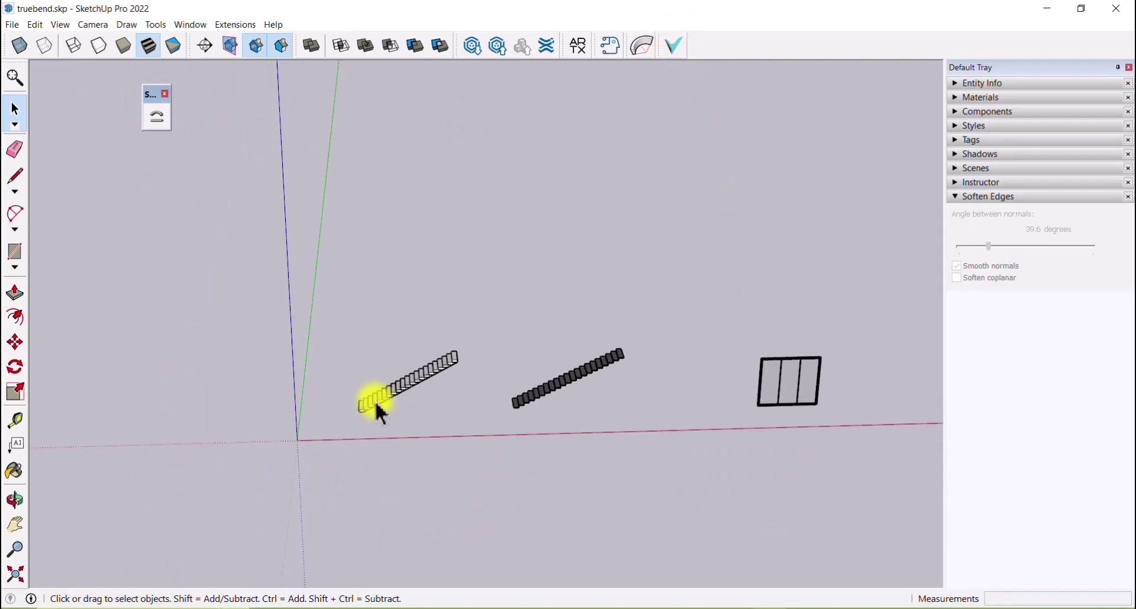
middle_click_drag(543, 371, 489, 406)
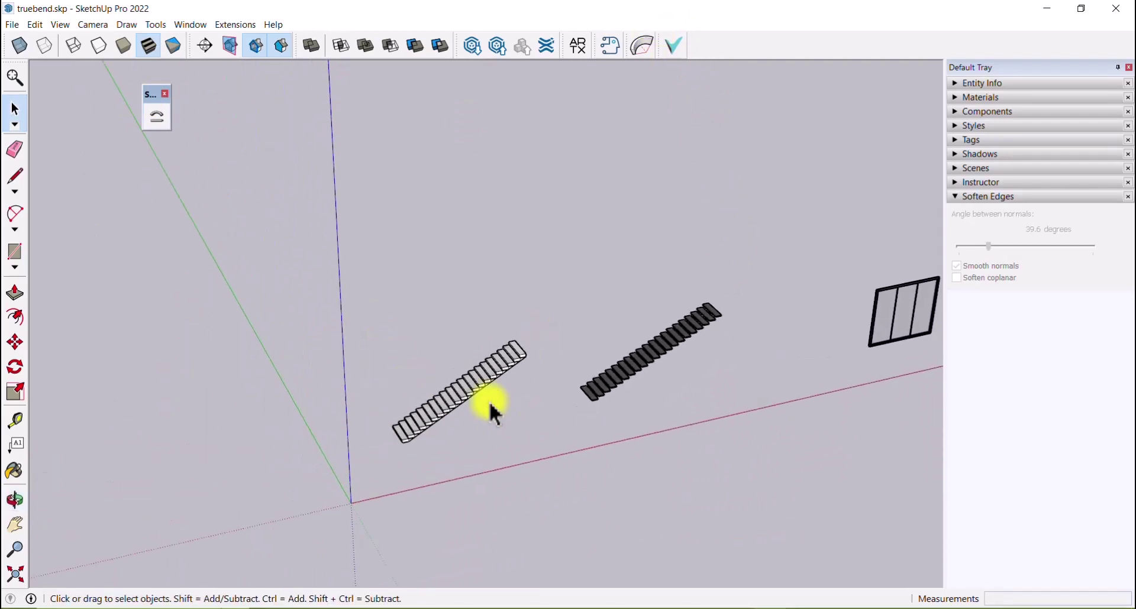
left_click(460, 407)
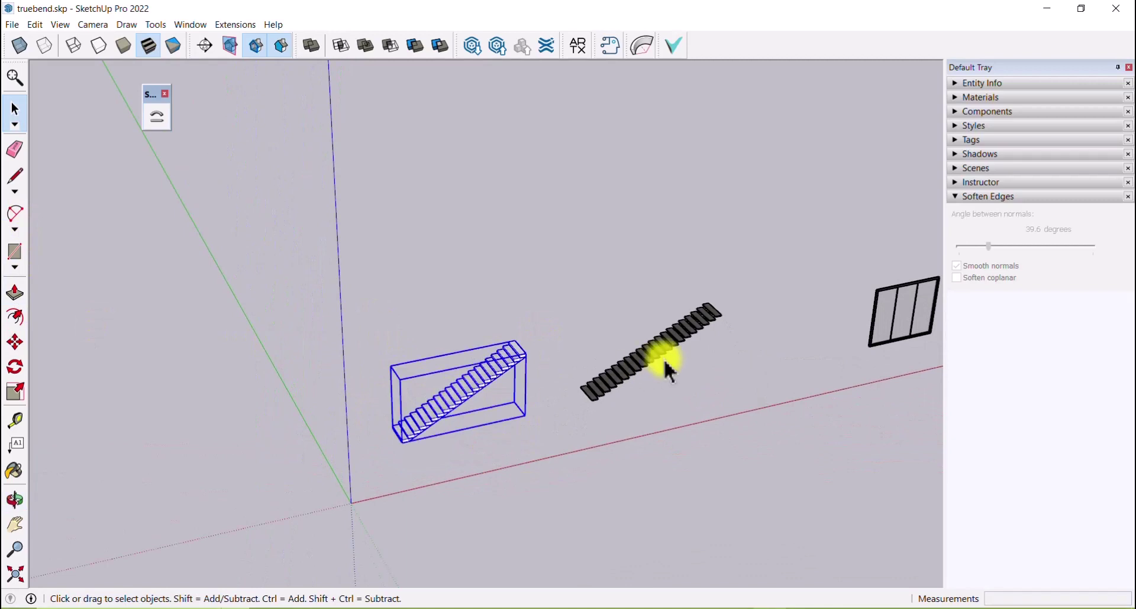
left_click(665, 363)
left_click(667, 347)
left_click(875, 307)
scroll(589, 434, "down", 2)
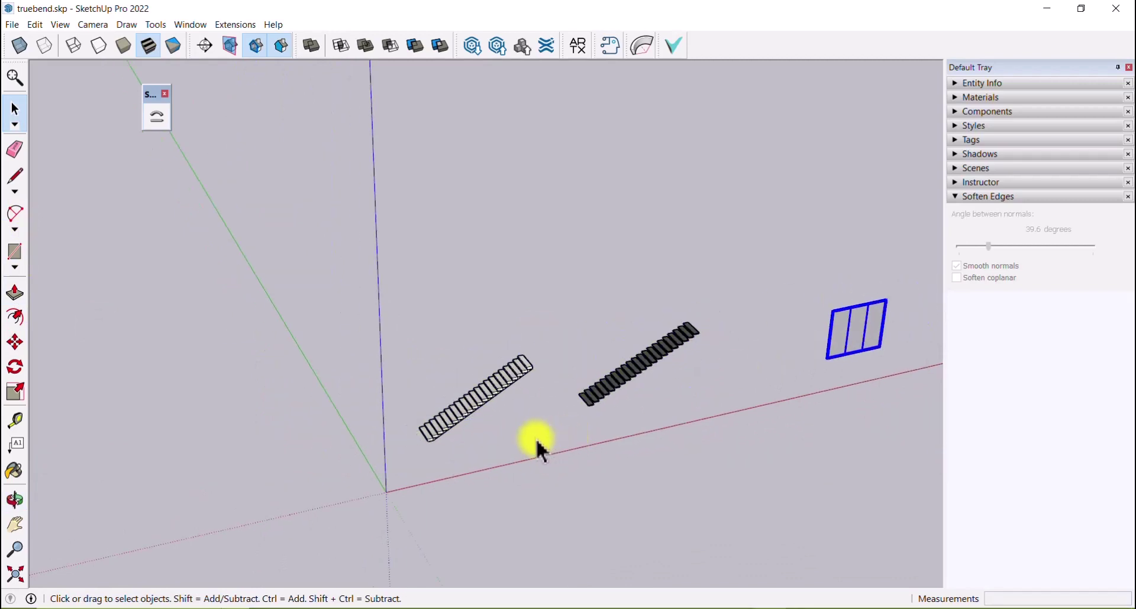
left_click(535, 439)
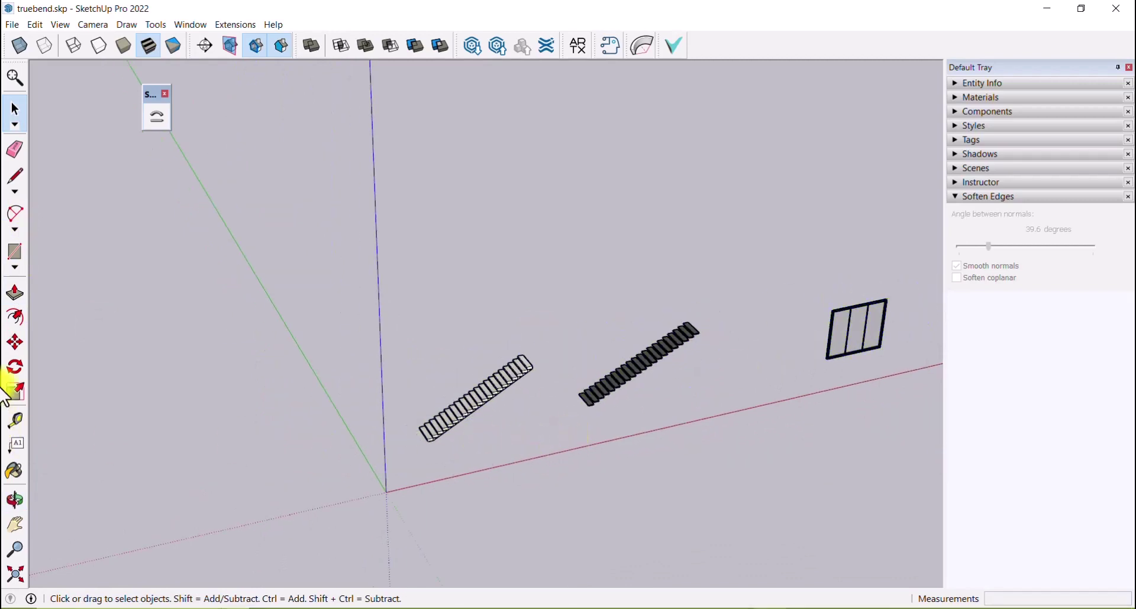
- Draw a flat circle with a radius of about 221.5 cm on the ground behind the light stair
left_click(15, 266)
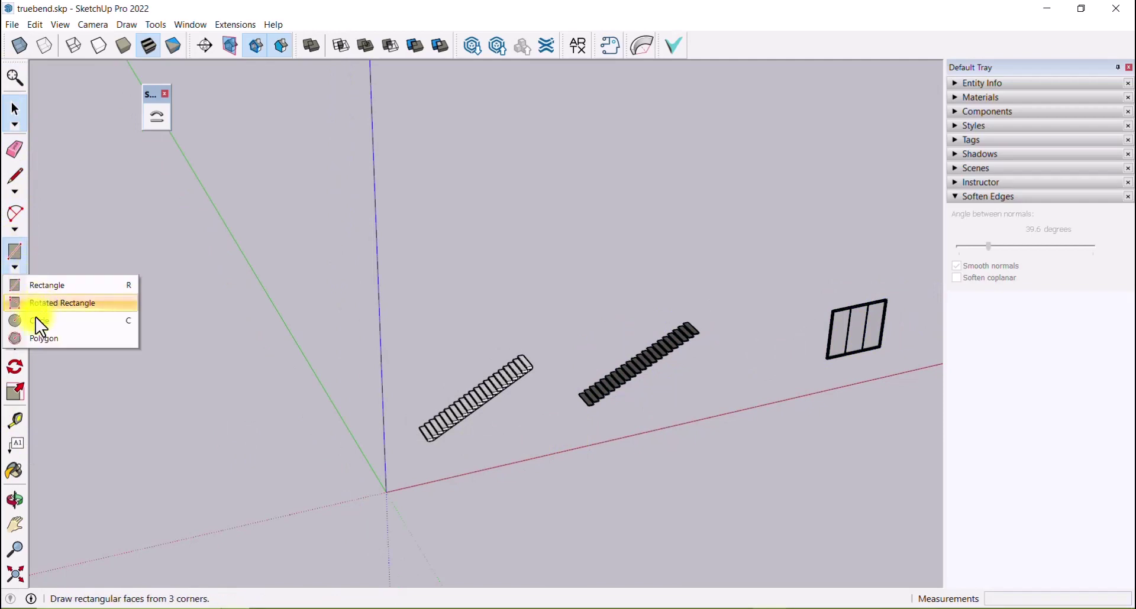
left_click(50, 329)
middle_click_drag(561, 457, 452, 453)
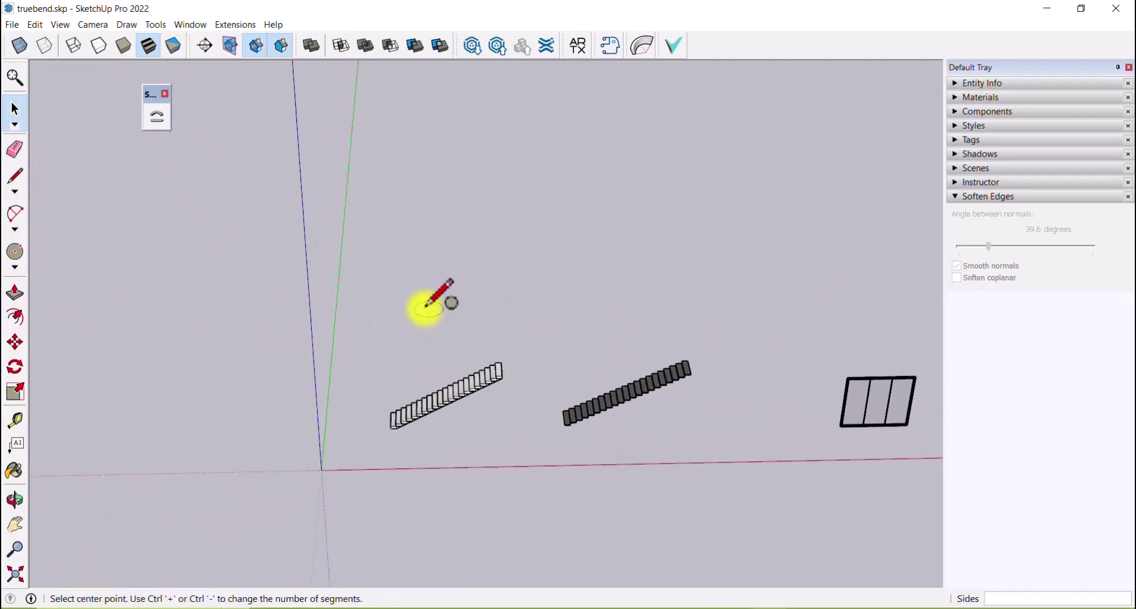
scroll(426, 310, "up", 2)
left_click(435, 310)
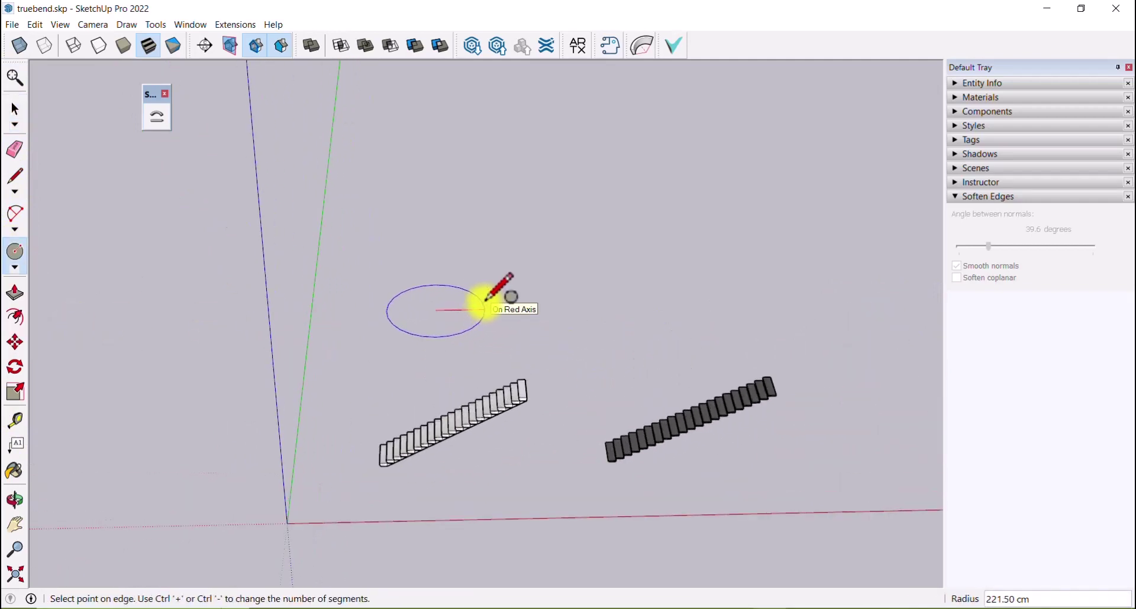
left_click(486, 301)
- Draw two perpendicular radius lines from the circle's center, along the red and green axes, to mark off the front quarter
left_click(15, 175)
scroll(443, 310, "up", 2)
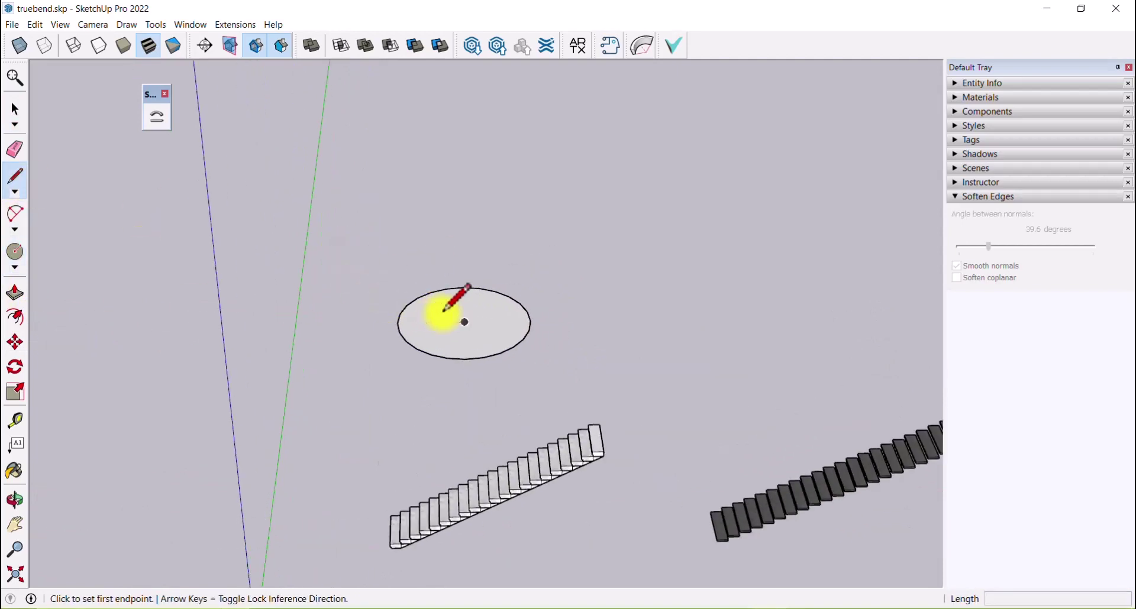
left_click(465, 322)
left_click(531, 321)
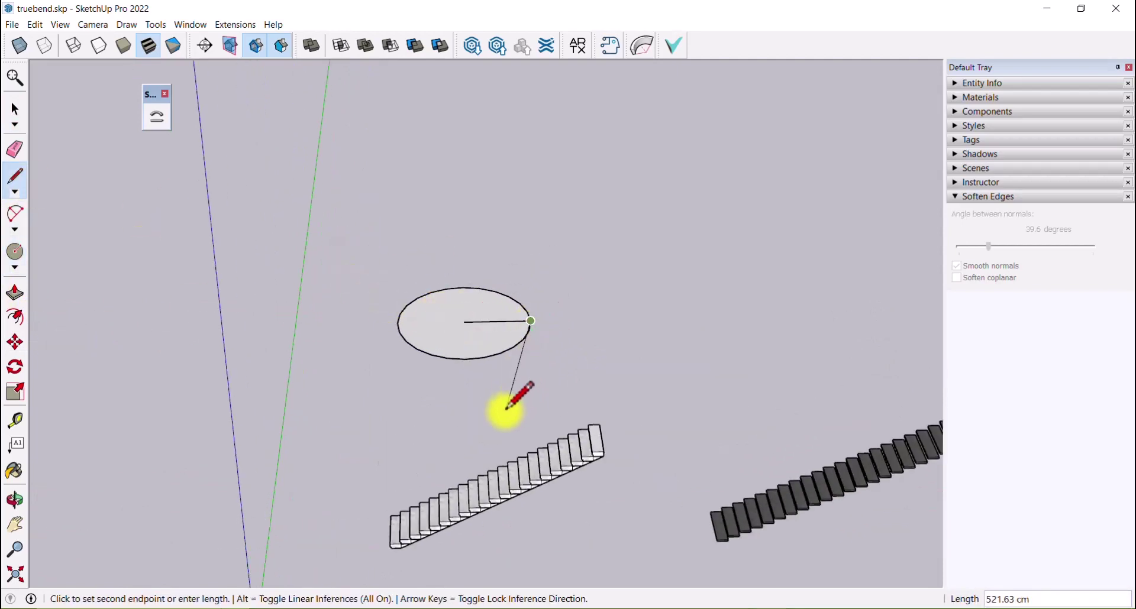
key("Escape")
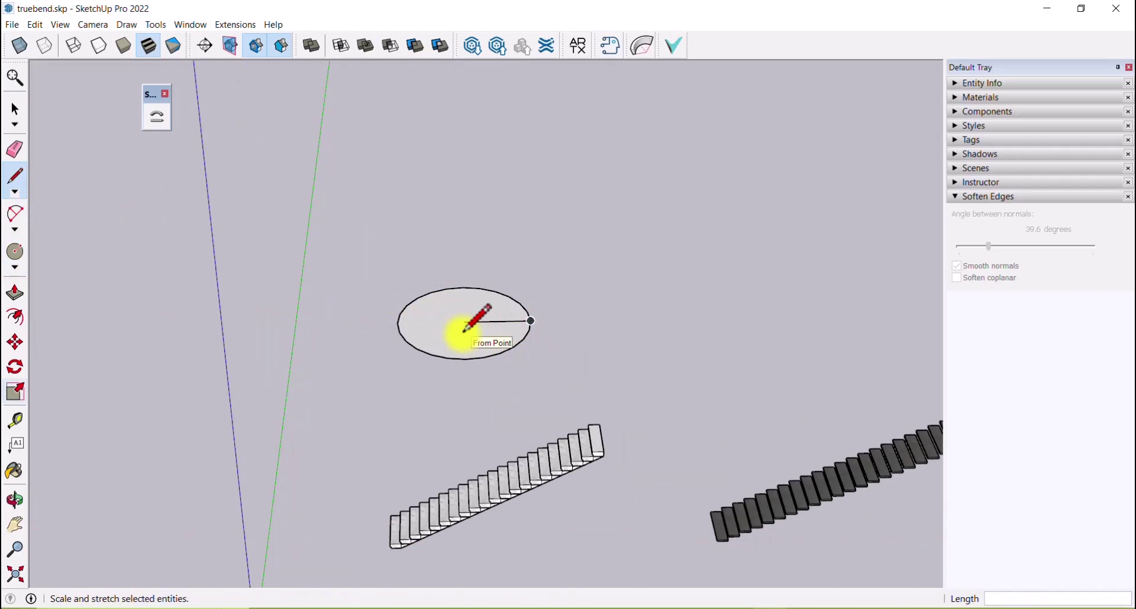
left_click(466, 321)
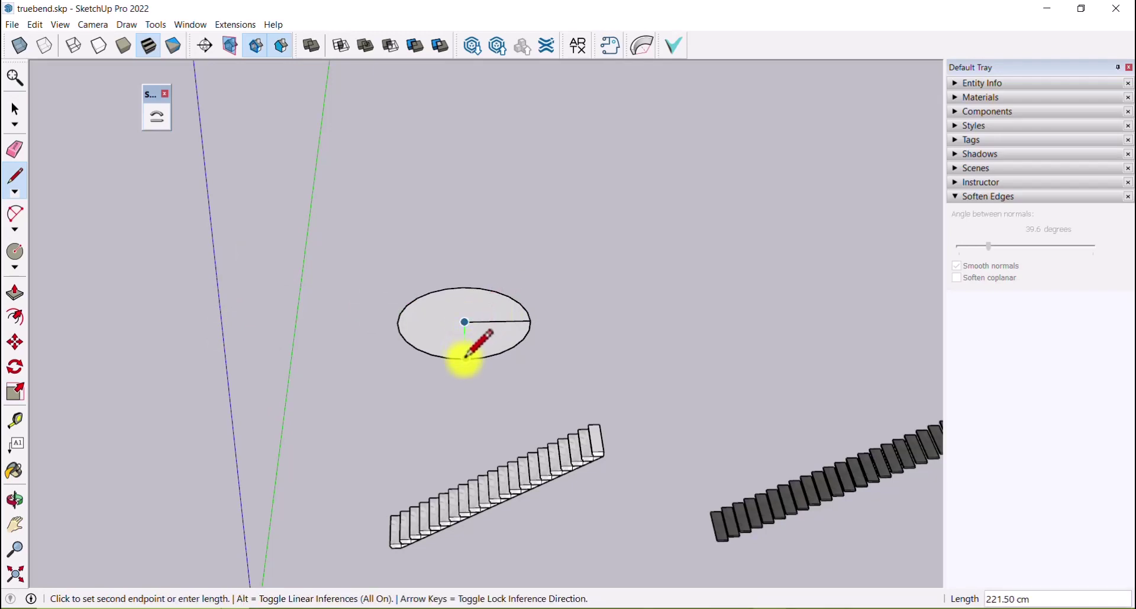
left_click(465, 359)
scroll(540, 262, "up", 2)
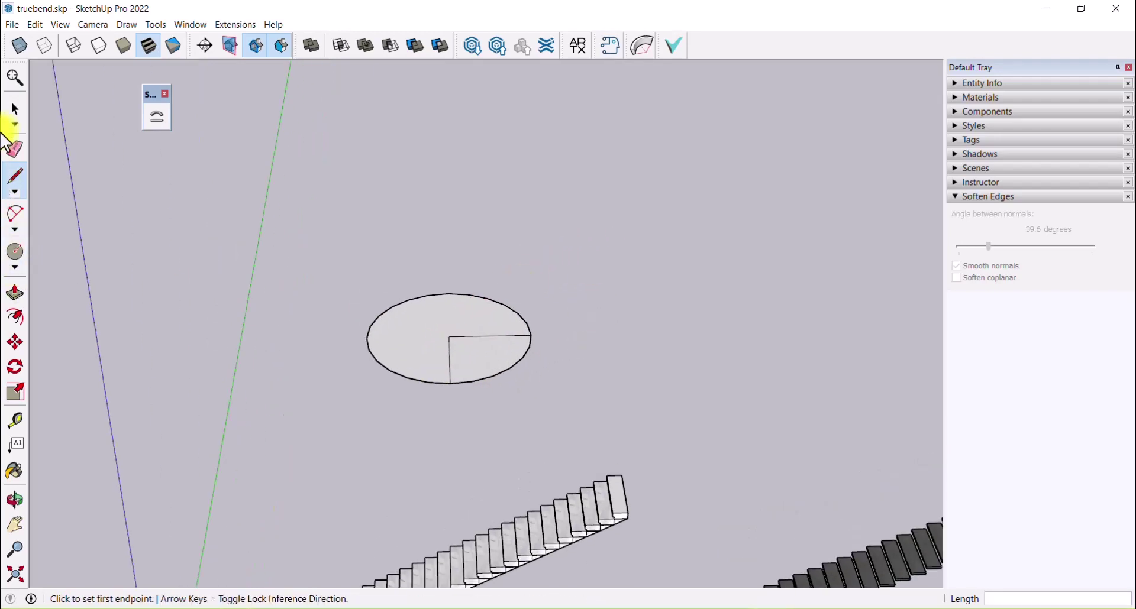
- Delete the front quarter of the circle, the remaining face and both radius lines, leaving only a three-quarter arc
left_click(13, 105)
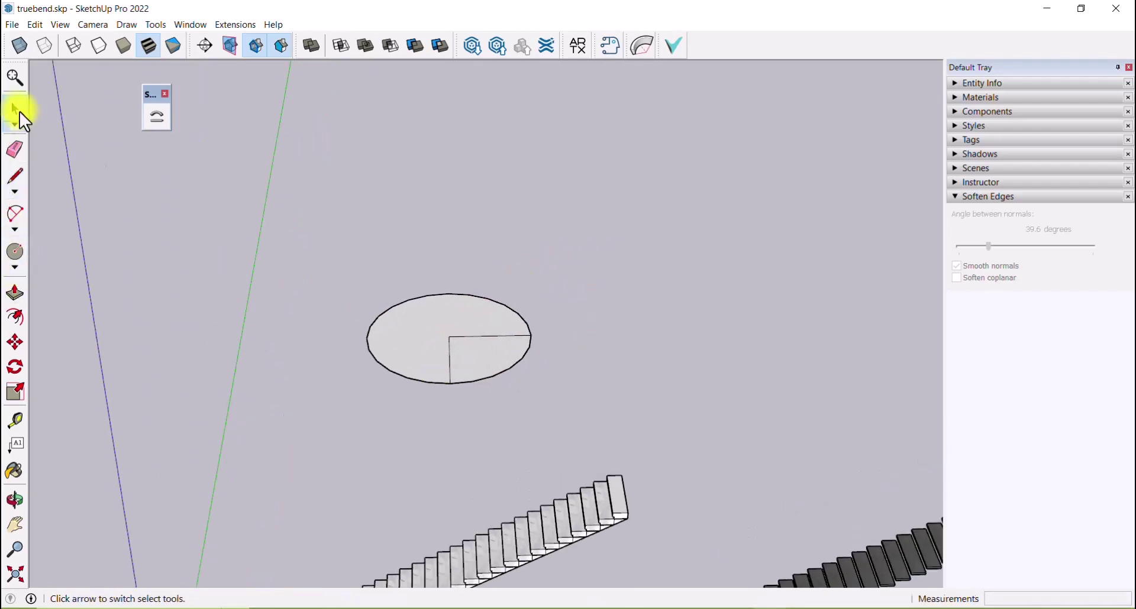
left_click(516, 373)
key("Delete")
left_click(497, 325)
key("Delete")
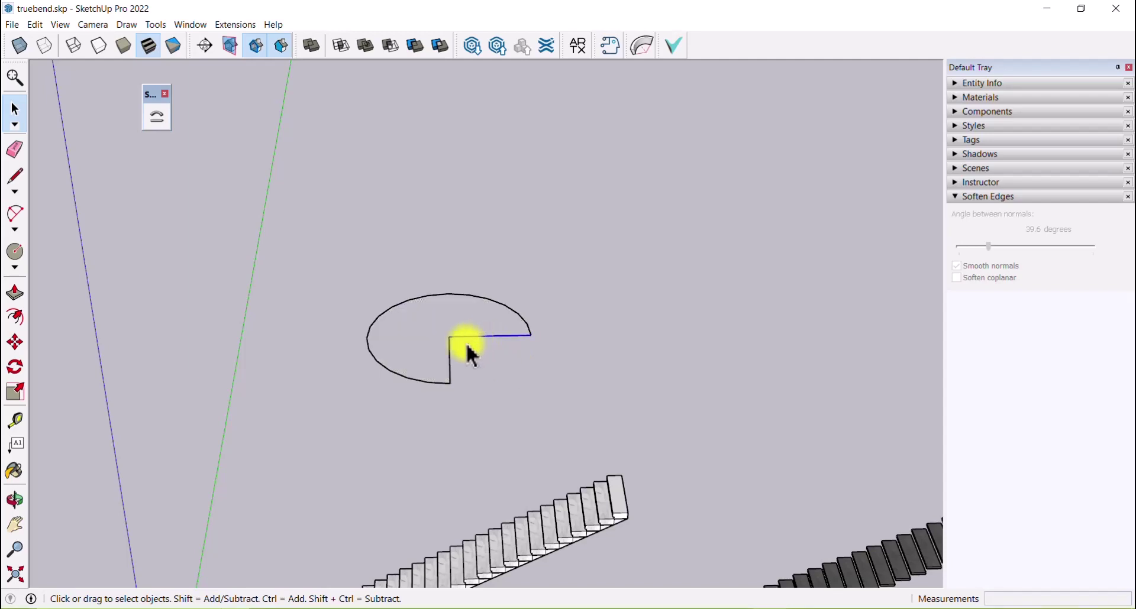
key("Delete")
scroll(468, 348, "down", 3)
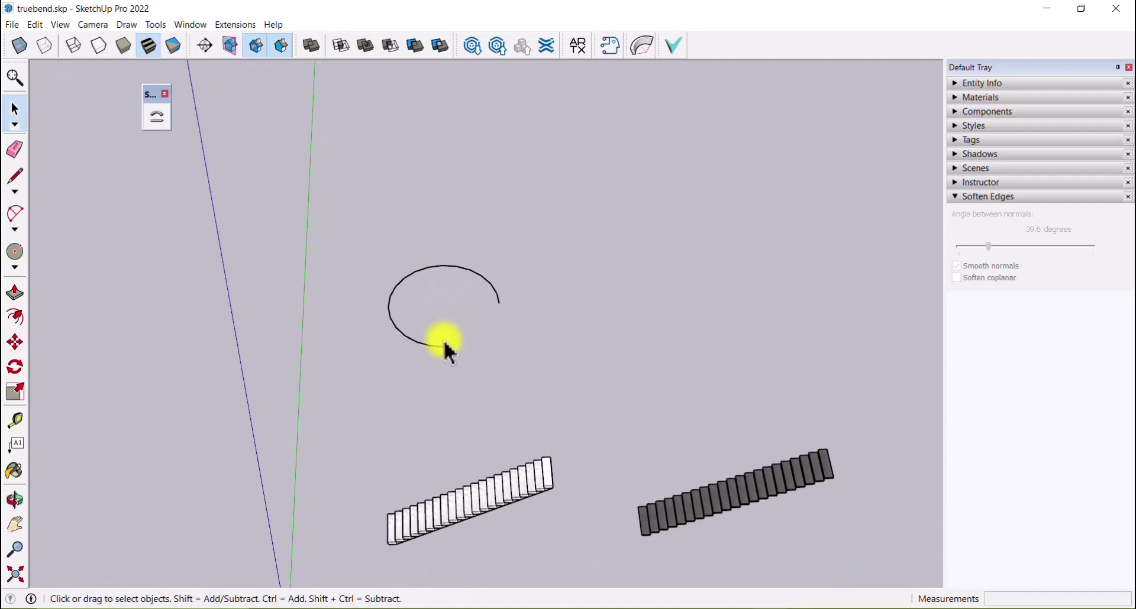
left_click_drag(455, 323, 367, 367)
scroll(453, 253, "down", 2)
left_click(506, 458)
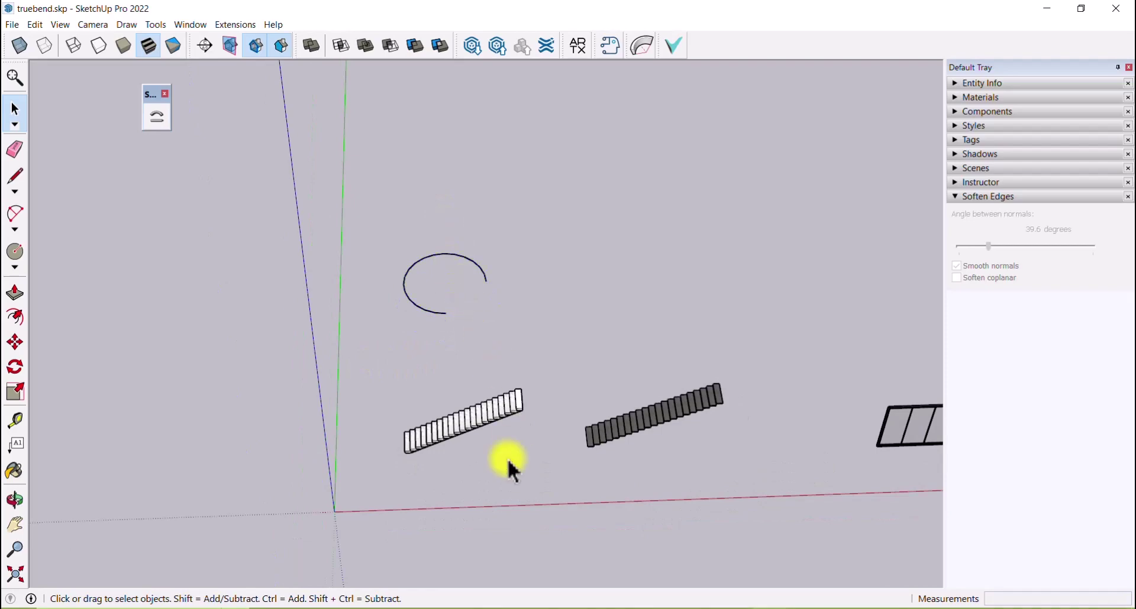
- Draw a base line parallel to the red axis from the light stair's bottom corner to below its upper end
scroll(506, 458, "up", 1)
middle_click_drag(506, 458, 442, 405)
scroll(446, 414, "up", 1)
left_click(15, 176)
scroll(381, 426, "up", 3)
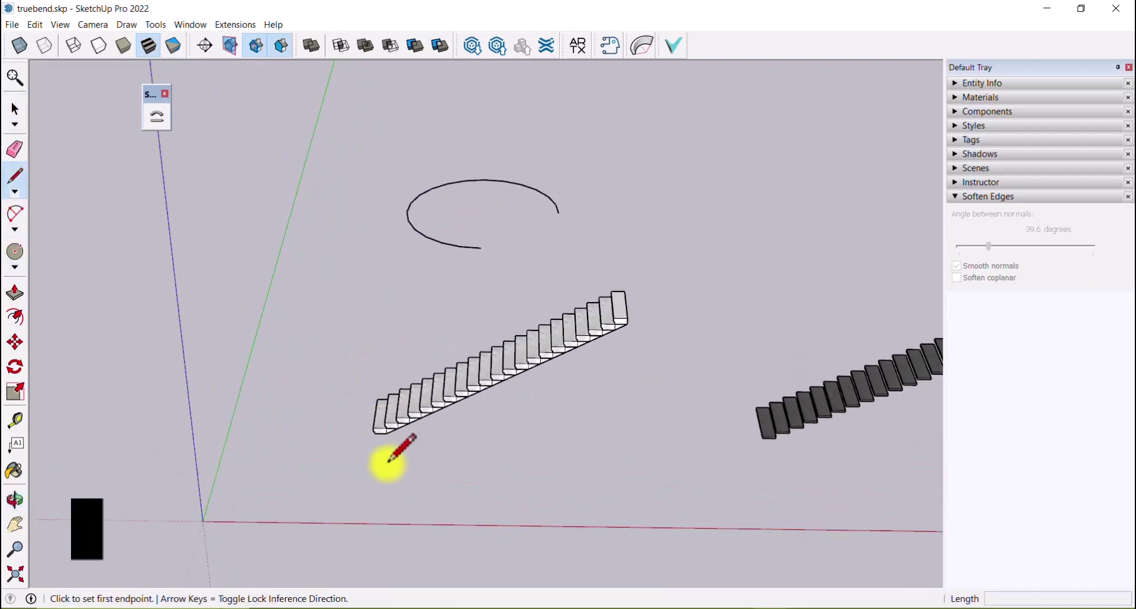
scroll(376, 433, "up", 4)
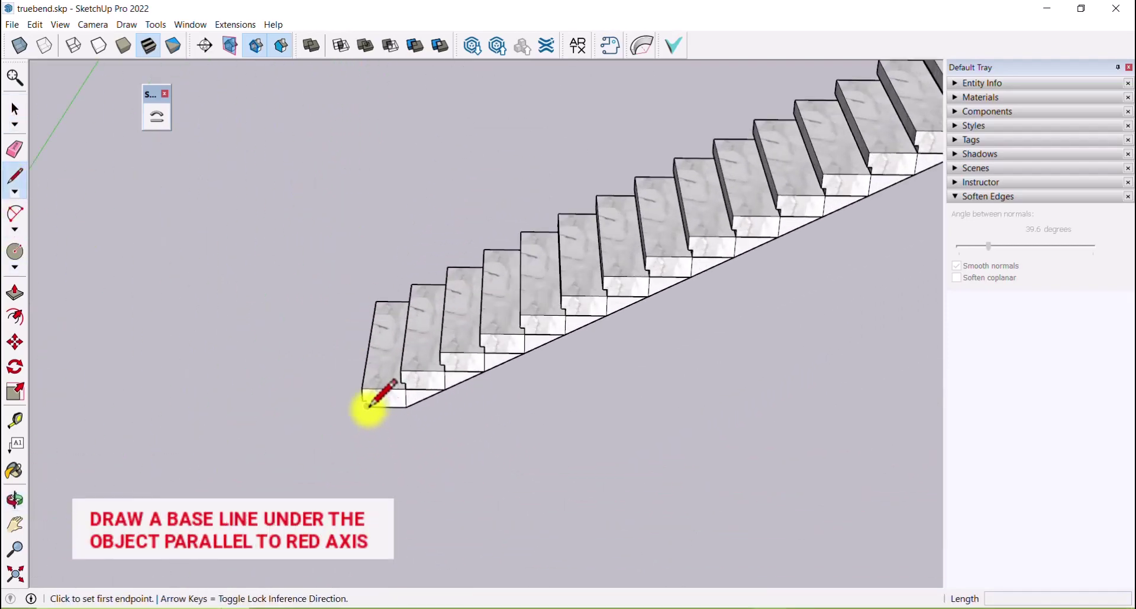
left_click(368, 407)
scroll(220, 441, "down", 5)
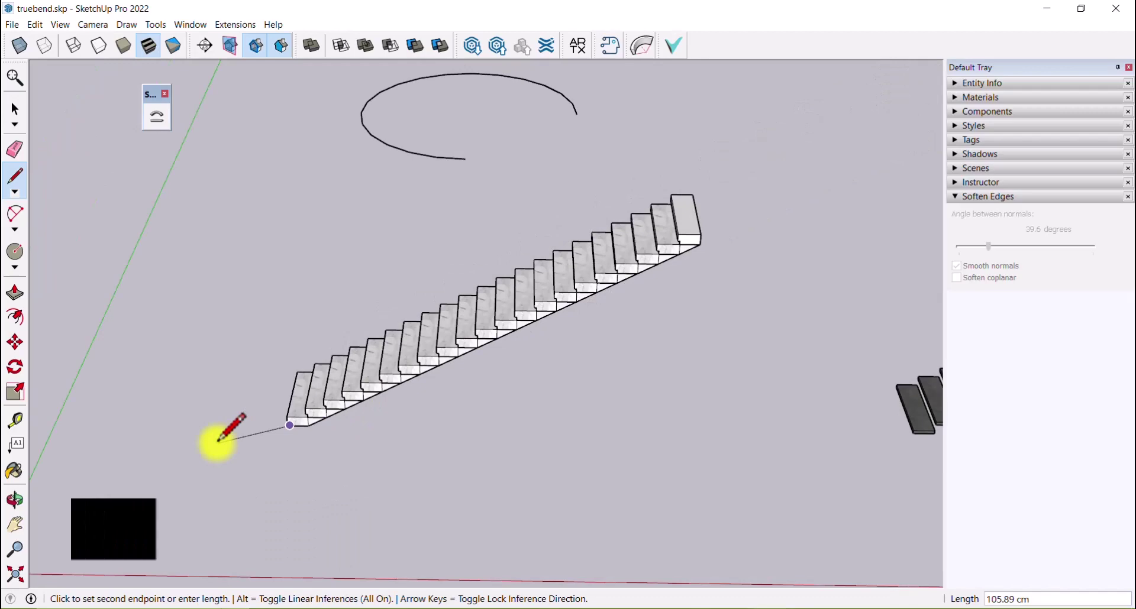
left_click(551, 435)
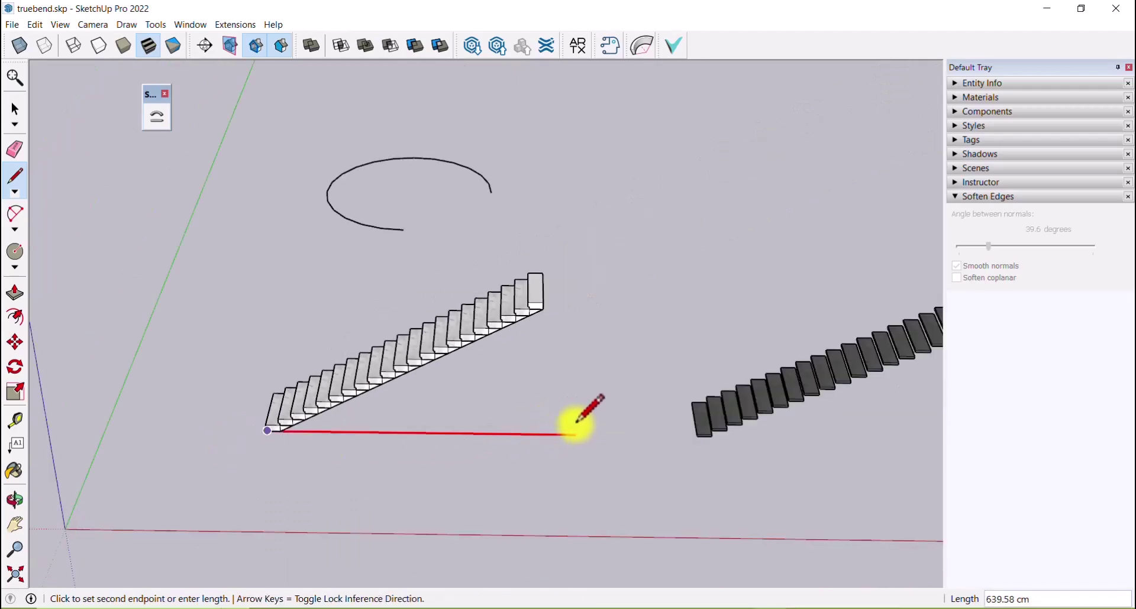
left_click(544, 302)
scroll(543, 415, "down", 3)
middle_click_drag(543, 426, 579, 444)
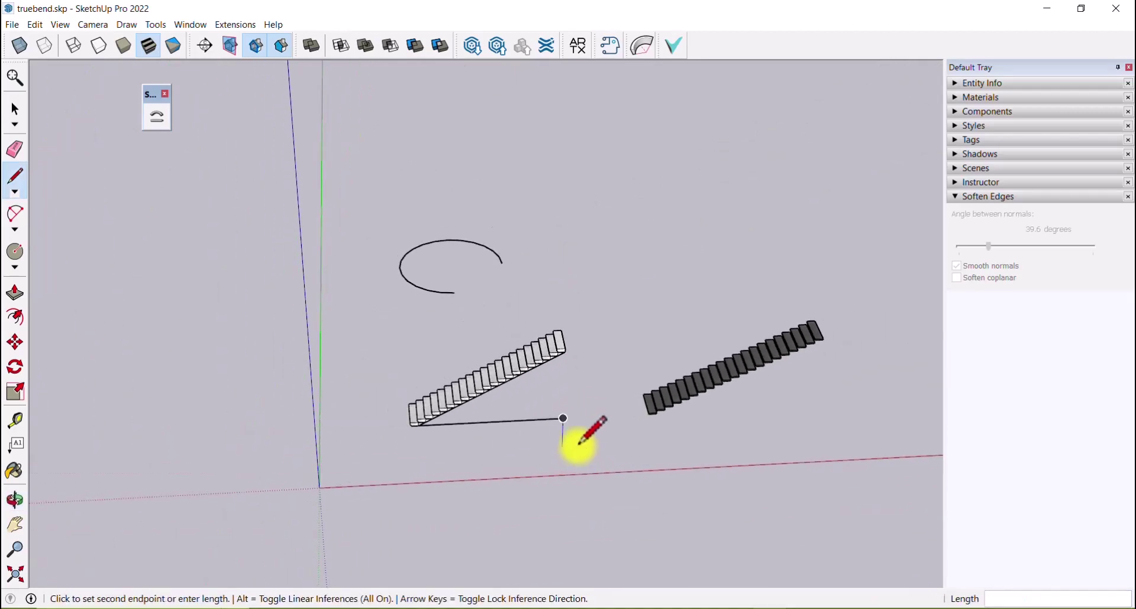
key("Escape")
- Bend the light stair along the three-quarter arc with Shape Bender, using the red-axis line as its base, and accept the preview
left_click(15, 108)
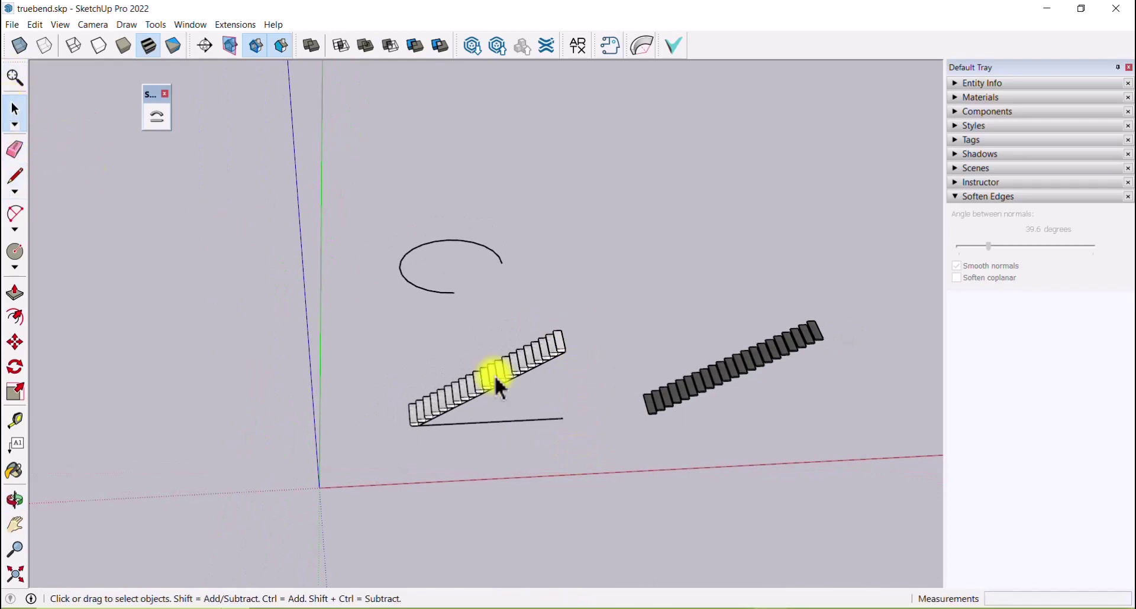
left_click(527, 363)
left_click(160, 121)
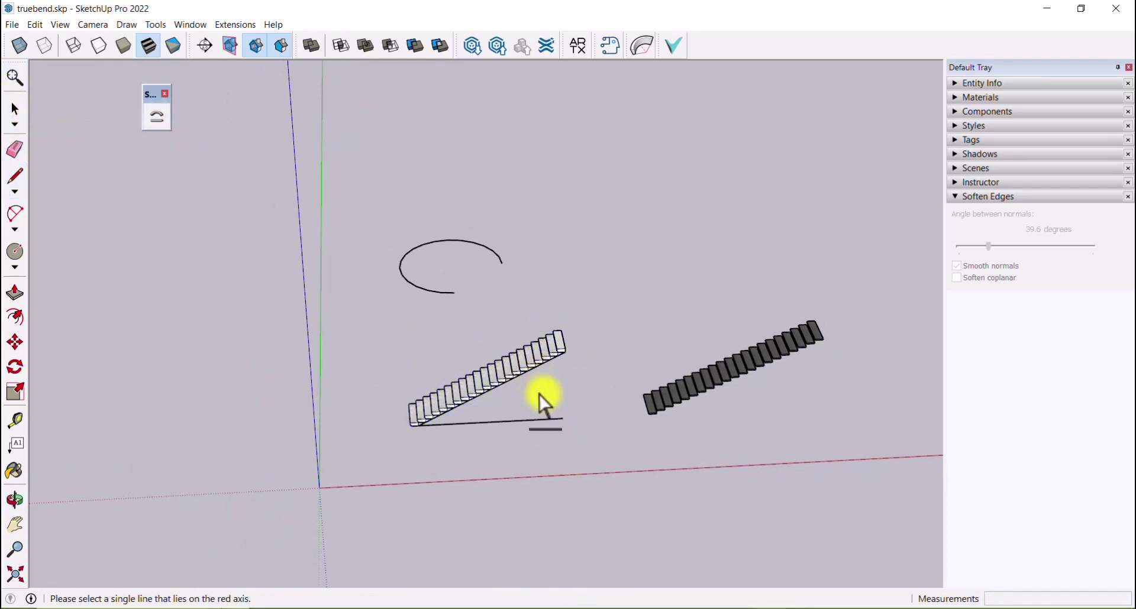
left_click(456, 303)
scroll(462, 220, "up", 5)
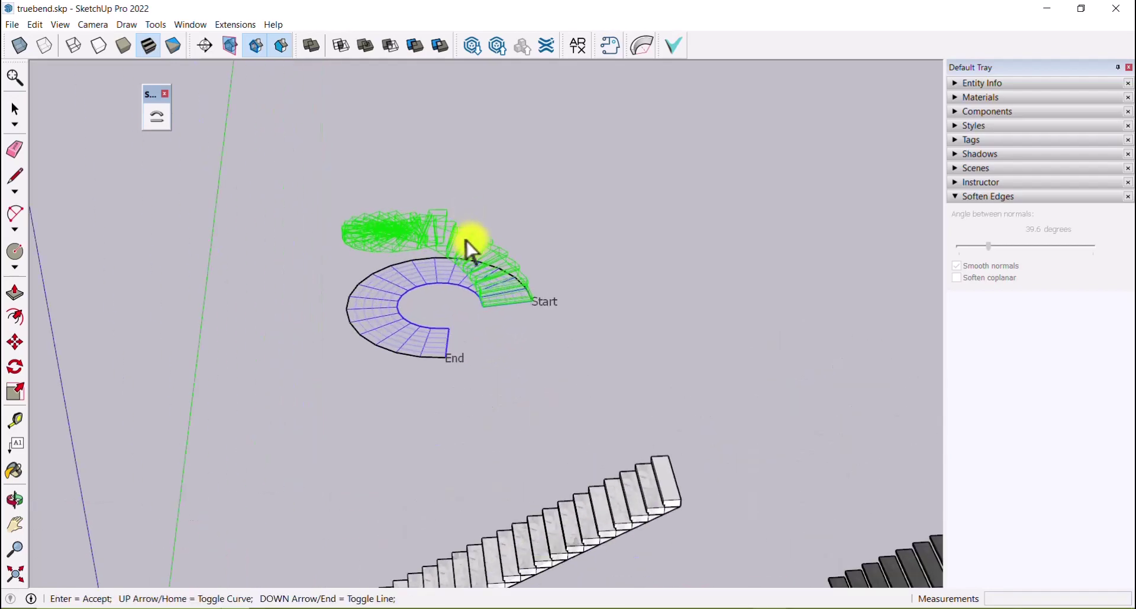
mouse_move(544, 369)
middle_mouse_down()
mouse_move(418, 342)
mouse_move(375, 287)
mouse_move(557, 313)
mouse_move(544, 349)
middle_mouse_up()
key("Return")
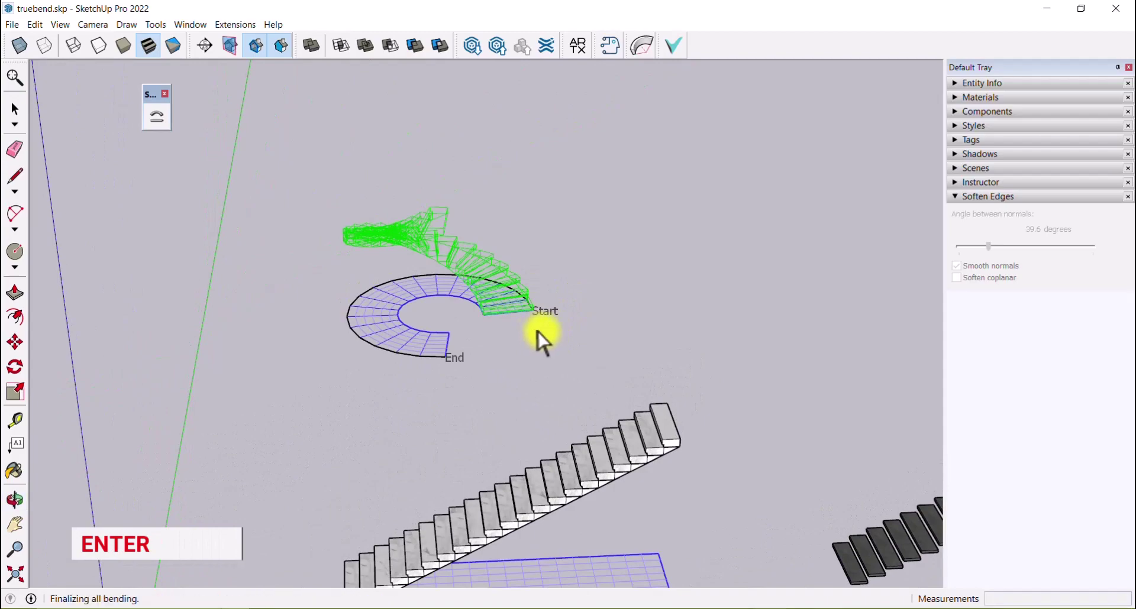
middle_click_drag(535, 330, 645, 375)
scroll(188, 279, "down", 2)
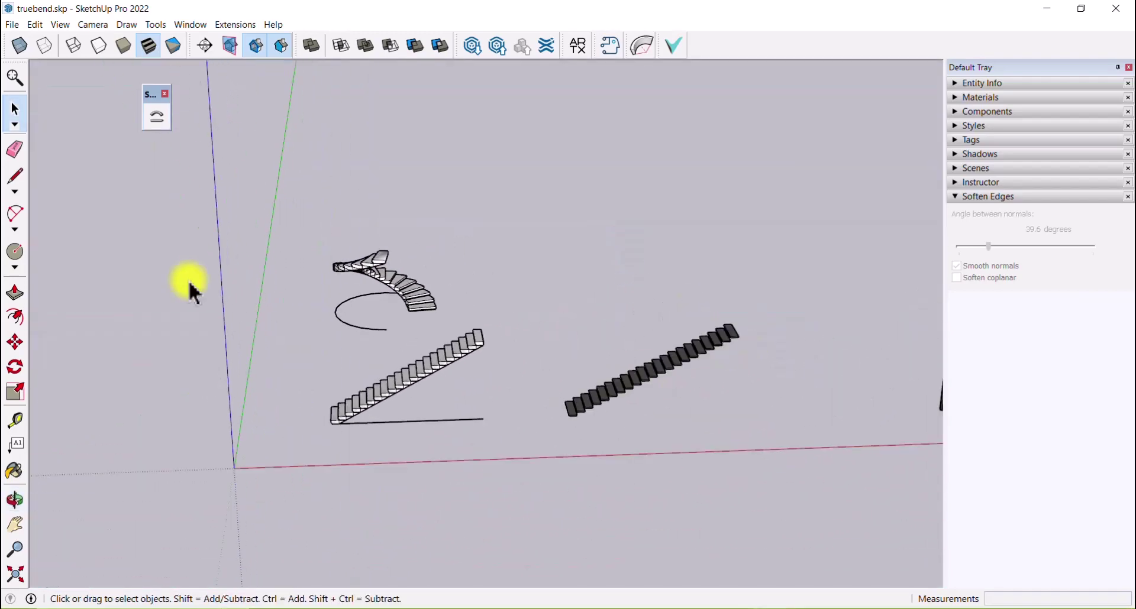
scroll(188, 279, "down", 1)
scroll(669, 299, "up", 5)
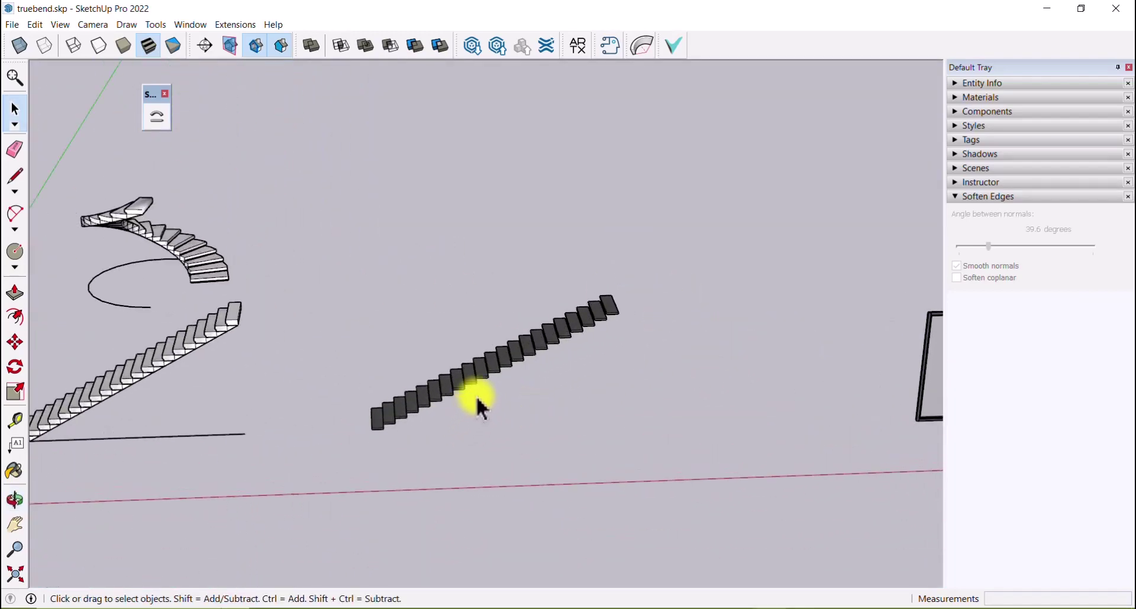
- Copy the three-quarter arc about 1158 cm across so the duplicate lies behind the dark stair
left_click(15, 342)
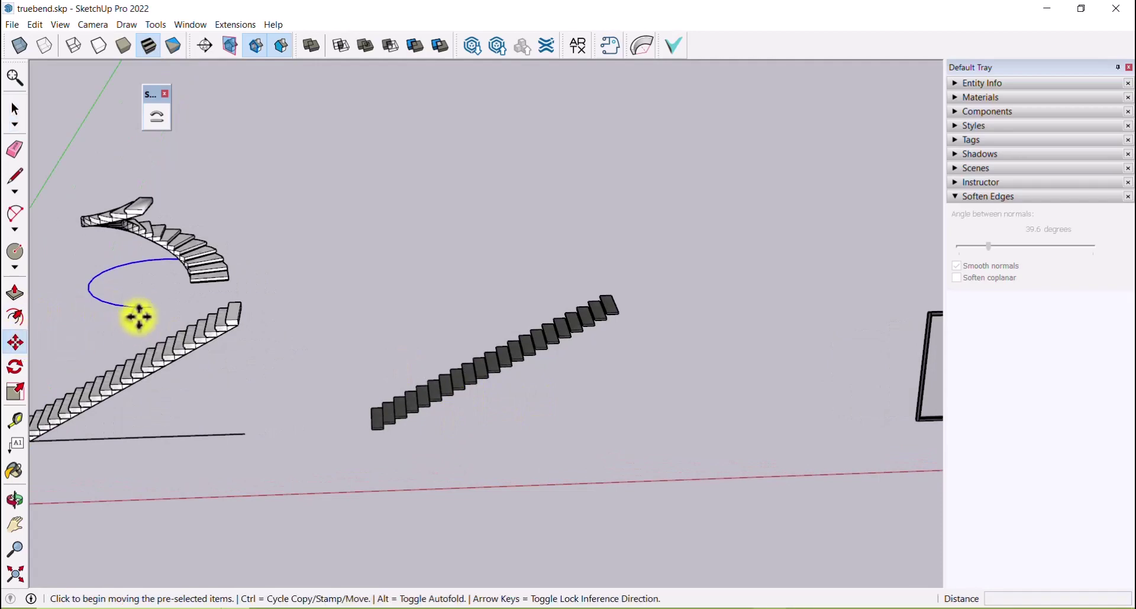
left_click_drag(152, 305, 524, 298, "ctrl")
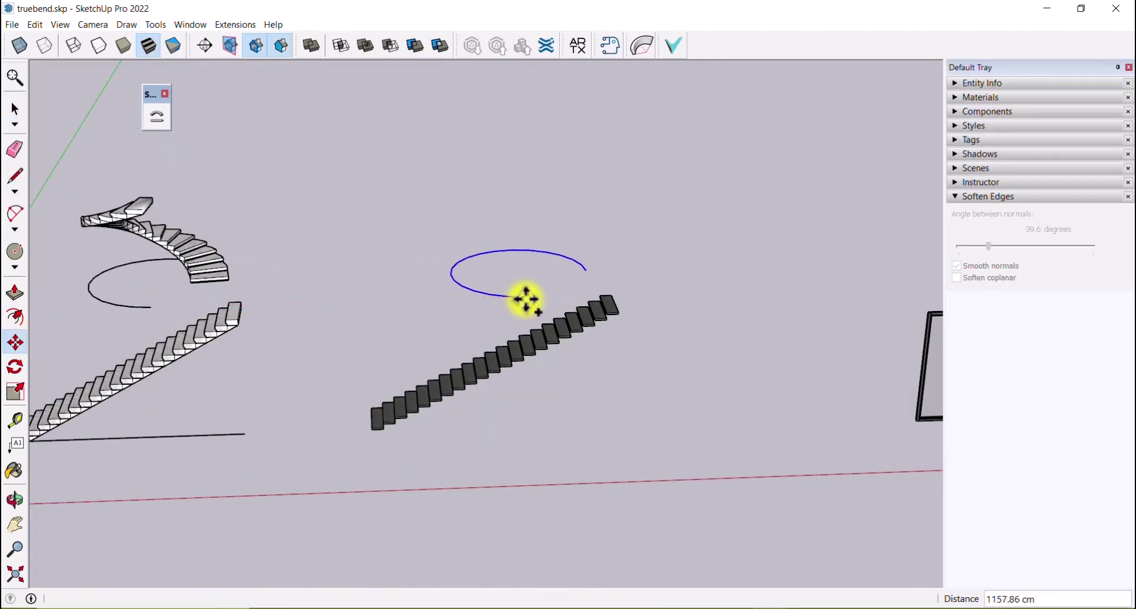
- Copy the light stair's base line from its stair corner to the lower front corner of the dark stair's first tread
left_click(15, 109)
left_click(330, 202)
scroll(297, 398, "down", 2)
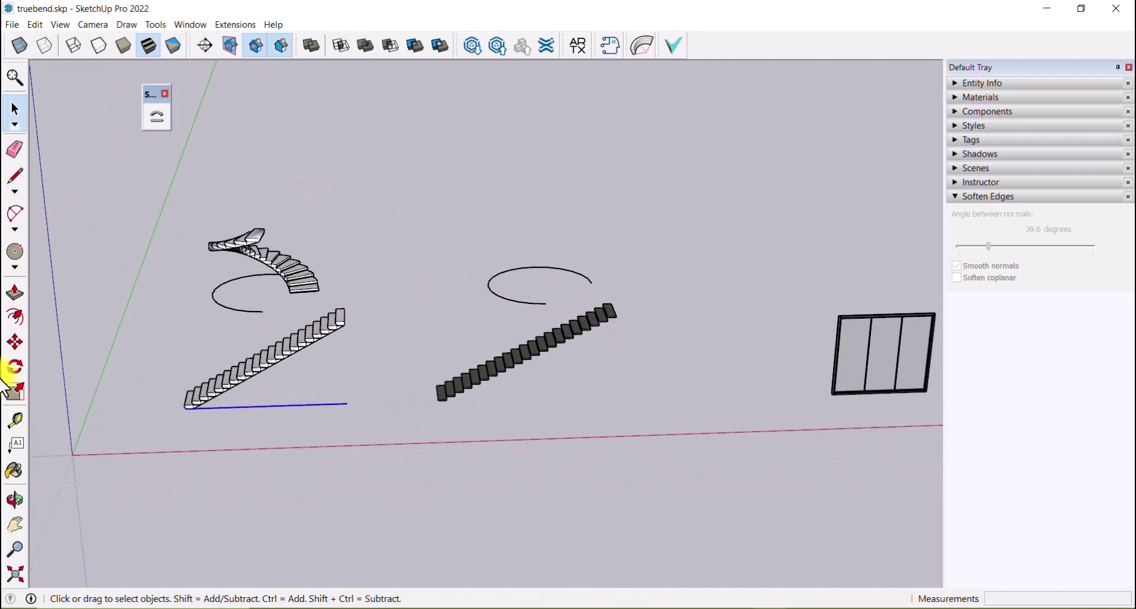
left_click(15, 342)
scroll(177, 414, "up", 4)
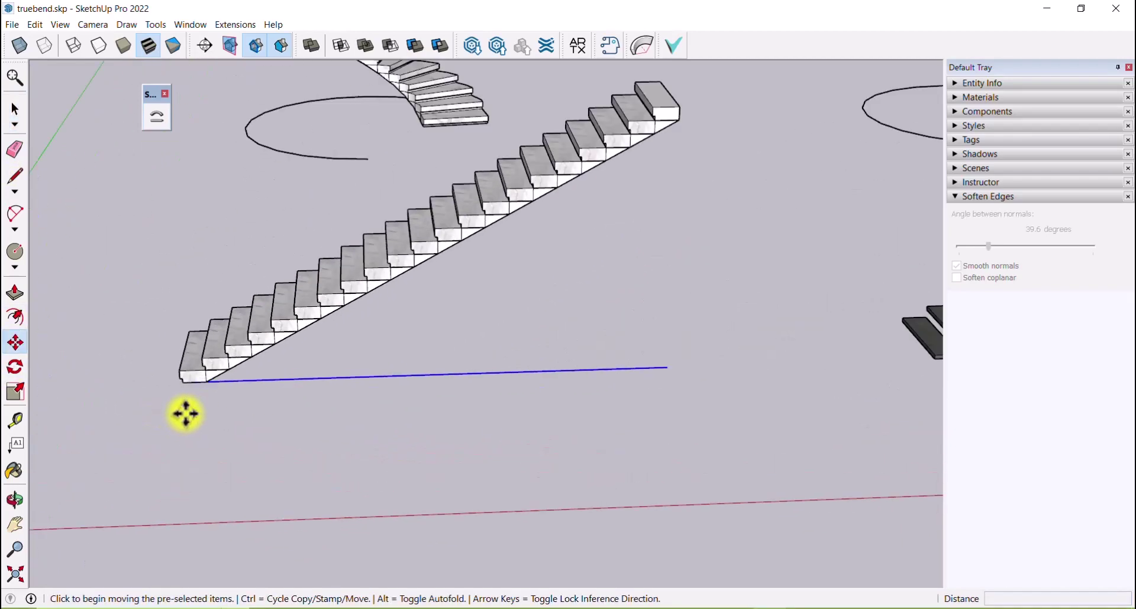
scroll(185, 397, "up", 2)
key("ctrl")
left_click(182, 373)
scroll(144, 411, "down", 3)
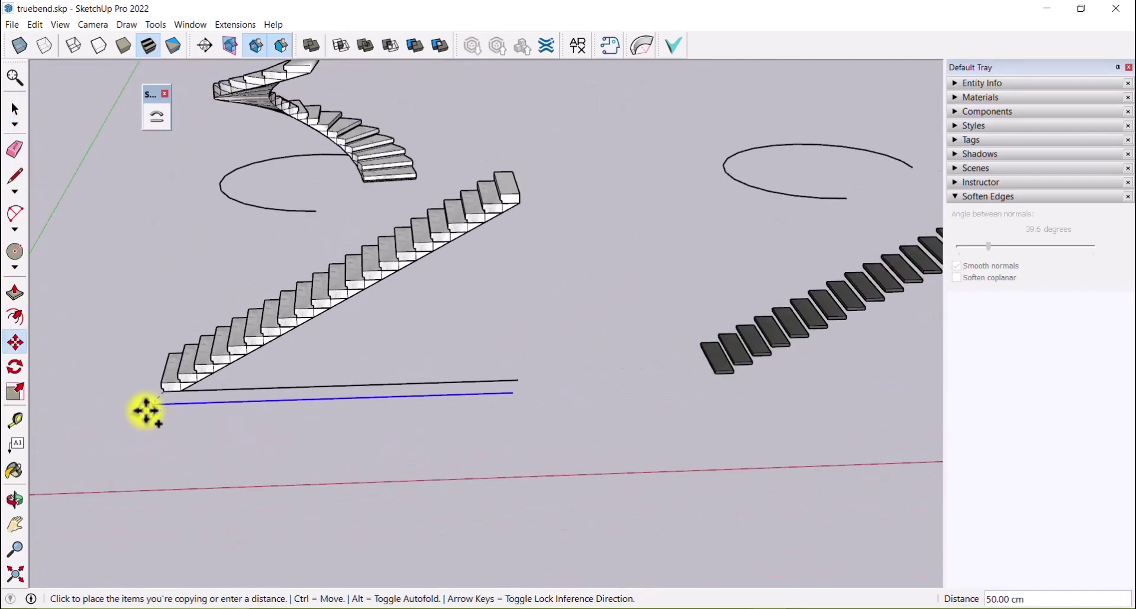
scroll(592, 394, "up", 4)
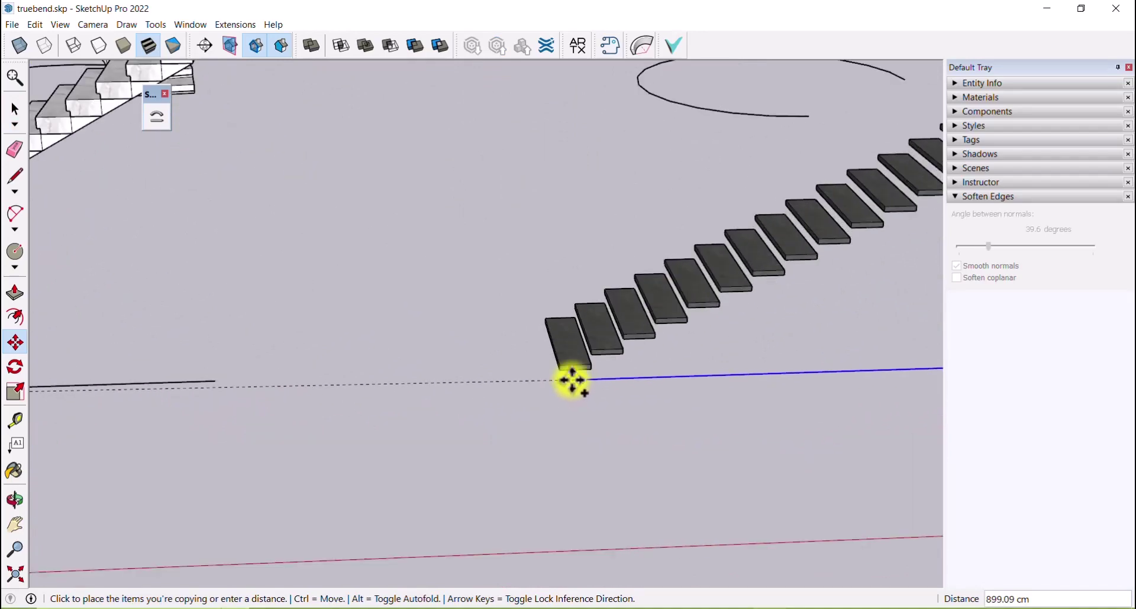
scroll(571, 382, "up", 3)
left_click(540, 350)
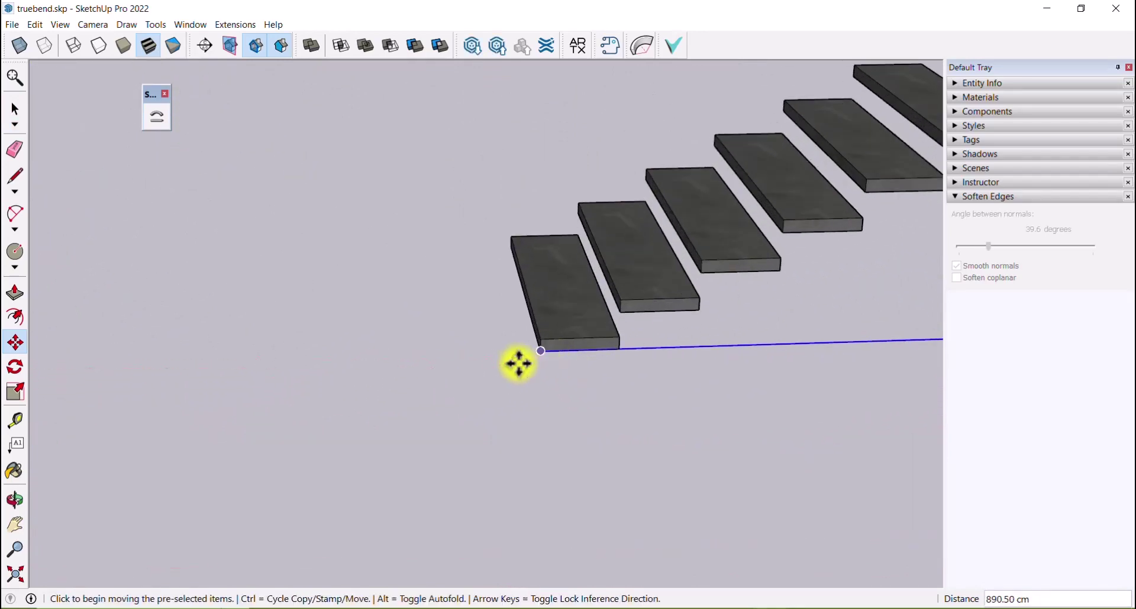
scroll(244, 401, "down", 6)
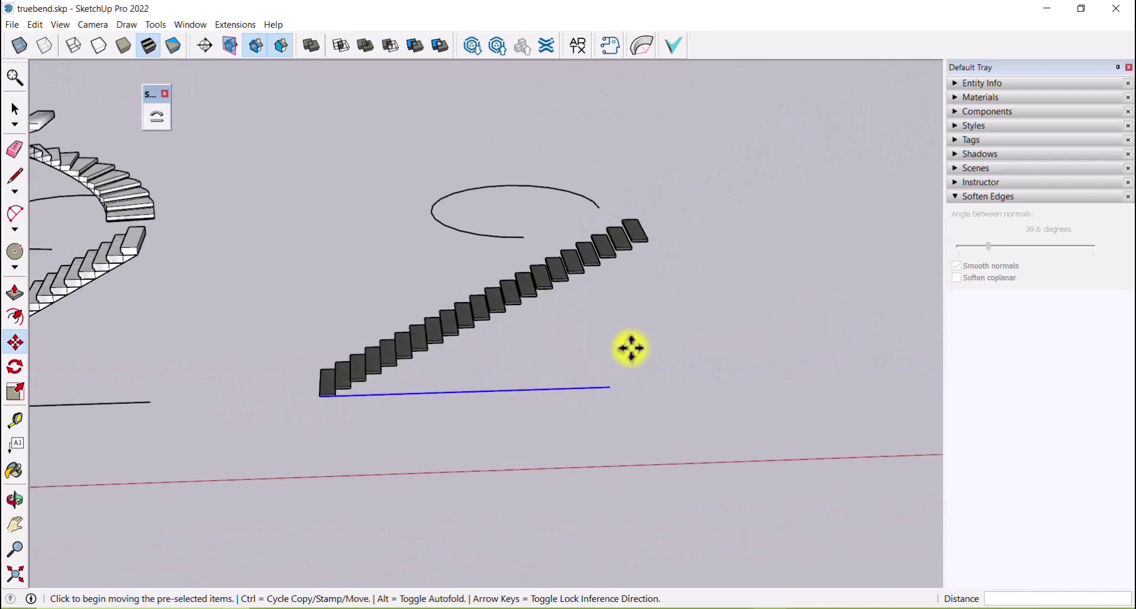
- Draw a 630 cm line along the red axis from the first dark tread's lower corner to below the stair's upper end
left_click(15, 109)
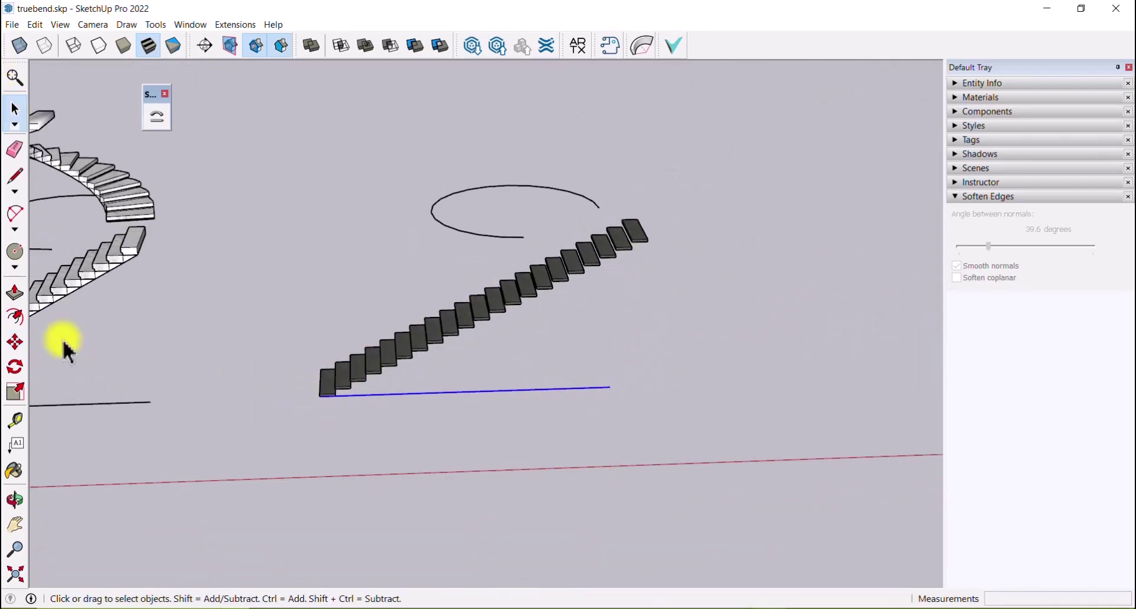
left_click(14, 178)
left_click(321, 397)
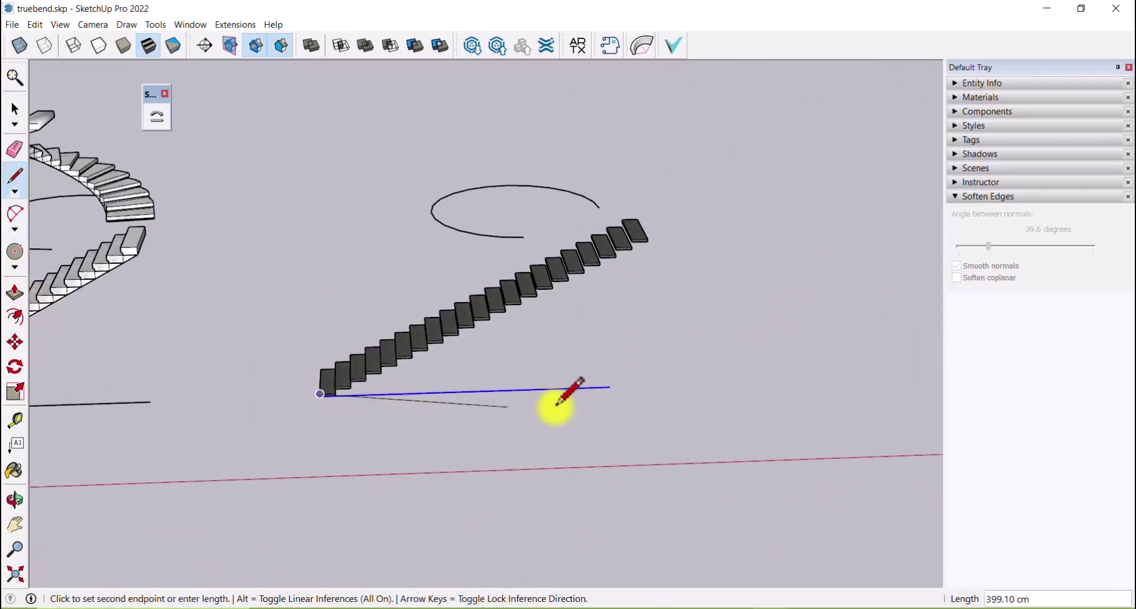
key("Escape")
scroll(313, 421, "up", 1)
scroll(315, 418, "up", 8)
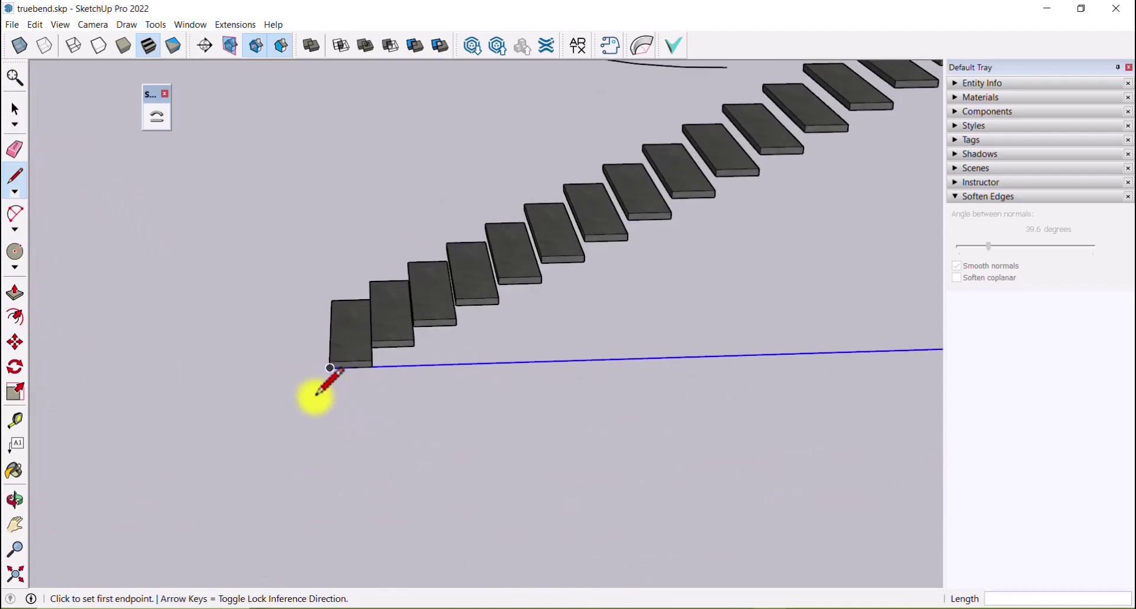
middle_click_drag(337, 381, 401, 329)
left_click(319, 300)
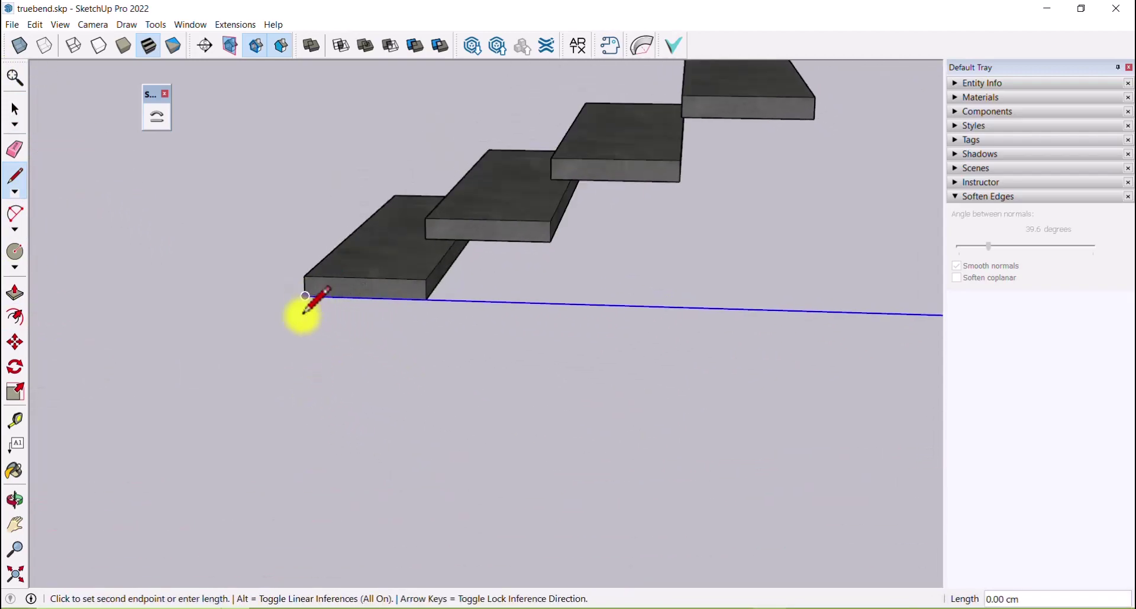
scroll(234, 366, "down", 8)
key("Right")
scroll(433, 359, "down", 5)
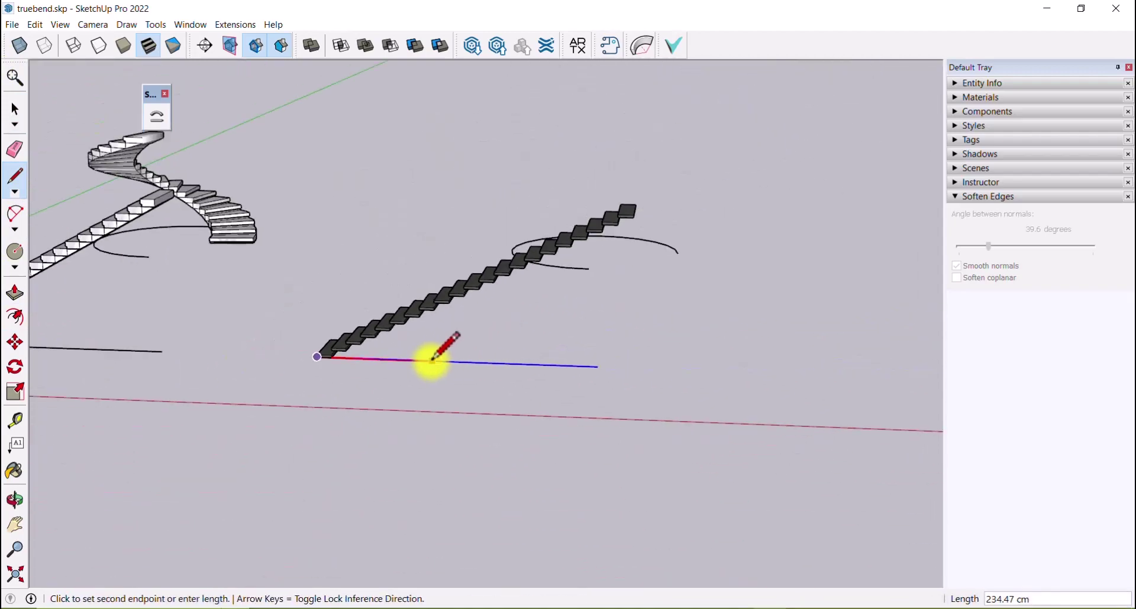
scroll(576, 277, "up", 3)
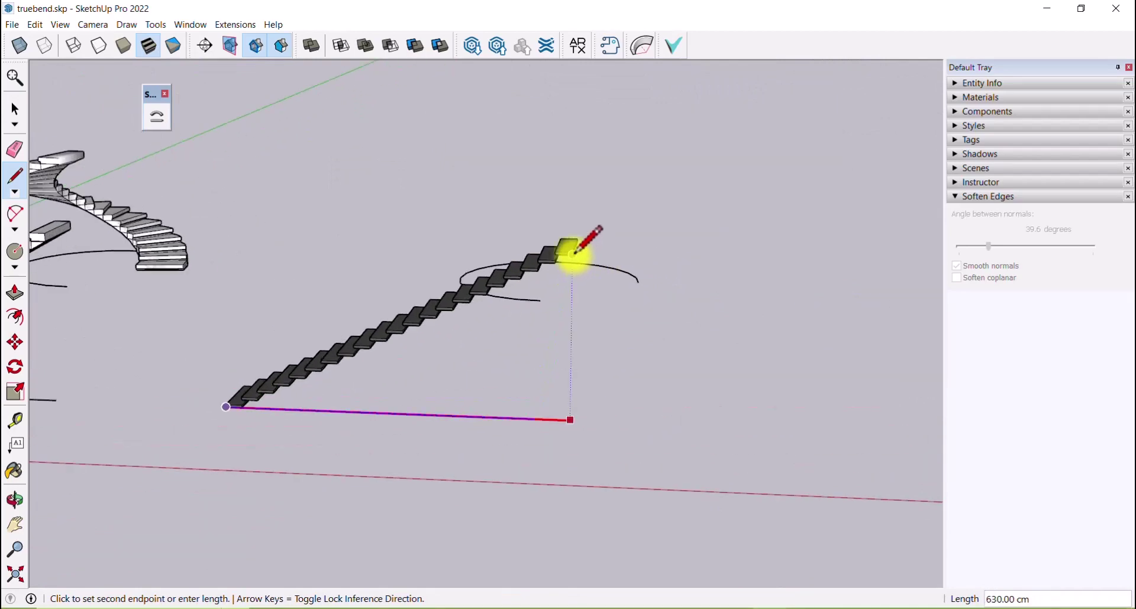
left_click(569, 257)
- Delete the overlapping base line segments beneath the dark stair
left_click(15, 110)
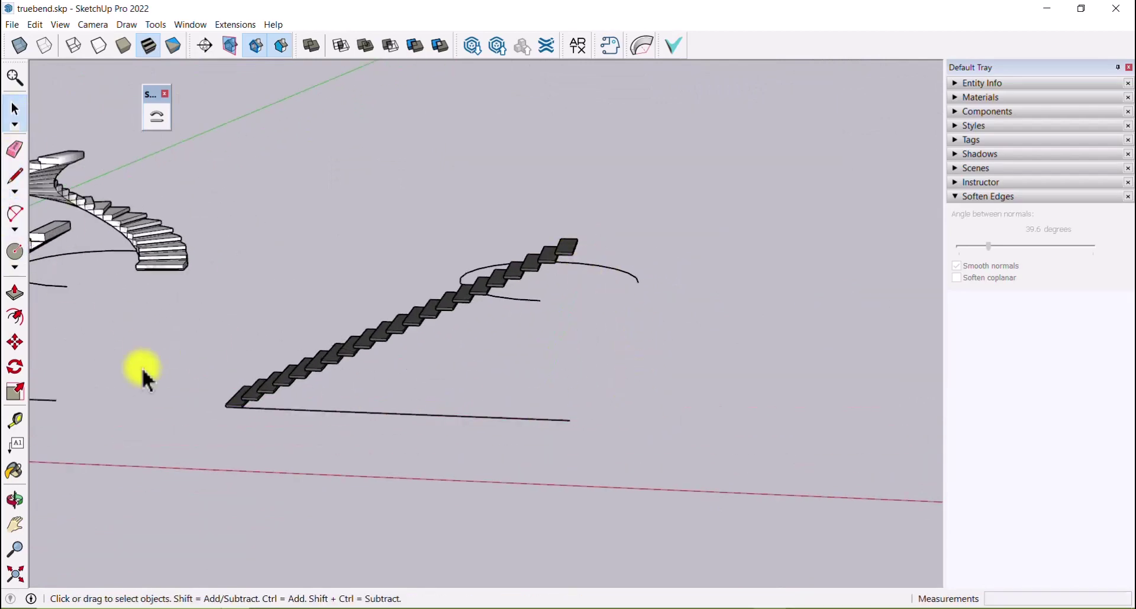
left_click_drag(162, 364, 543, 463)
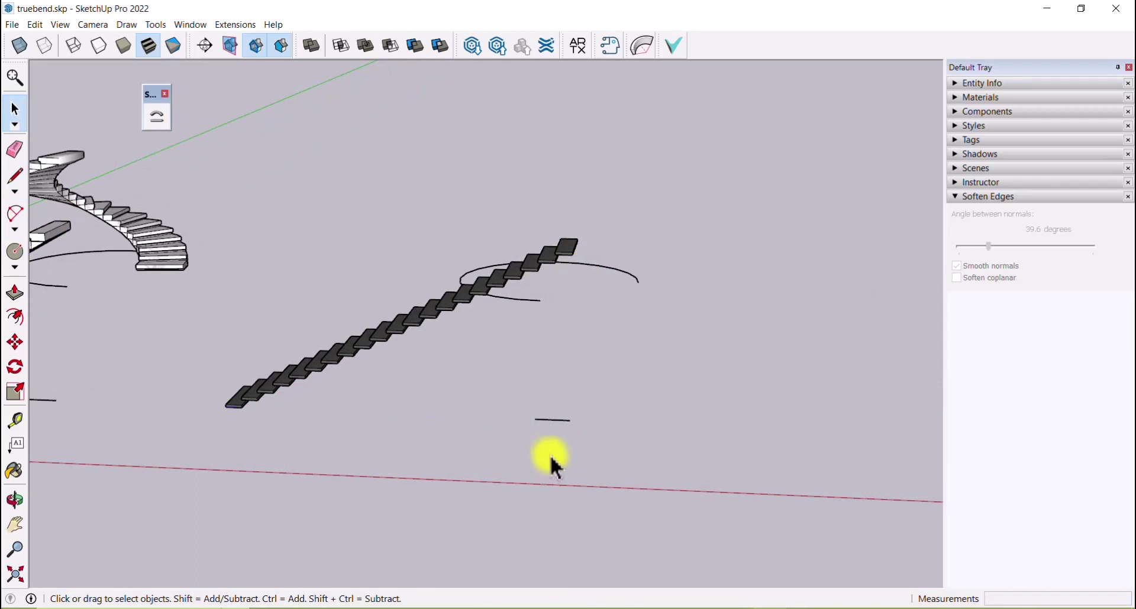
left_click_drag(527, 405, 621, 449)
key("Delete")
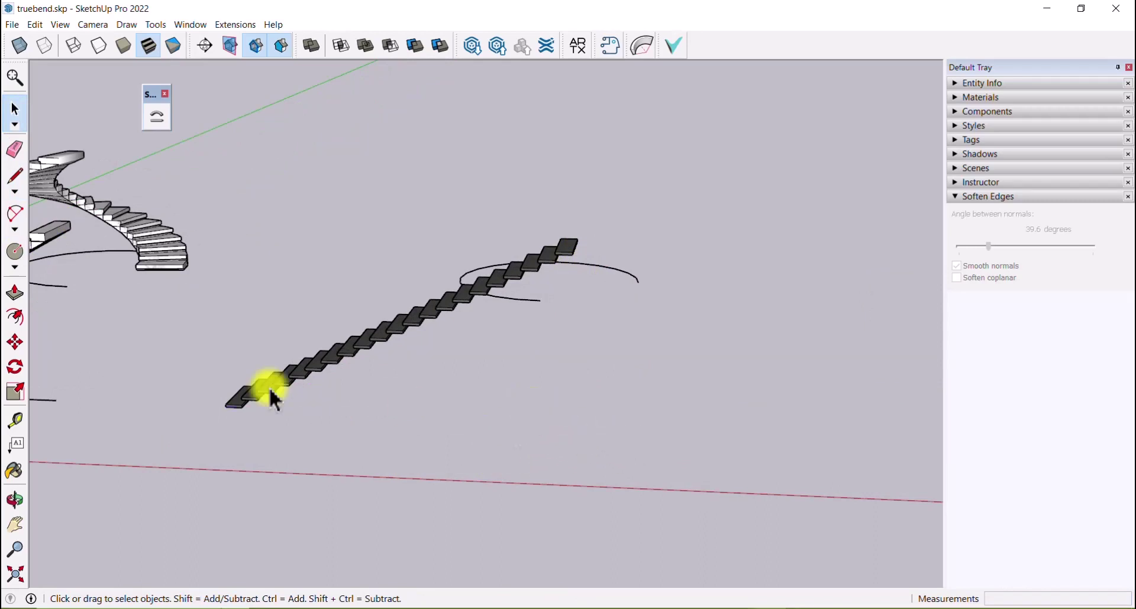
- Draw one base line parallel to the red axis from the dark stair's bottom corner to directly below its upper end
left_click(23, 185)
scroll(231, 411, "up", 5)
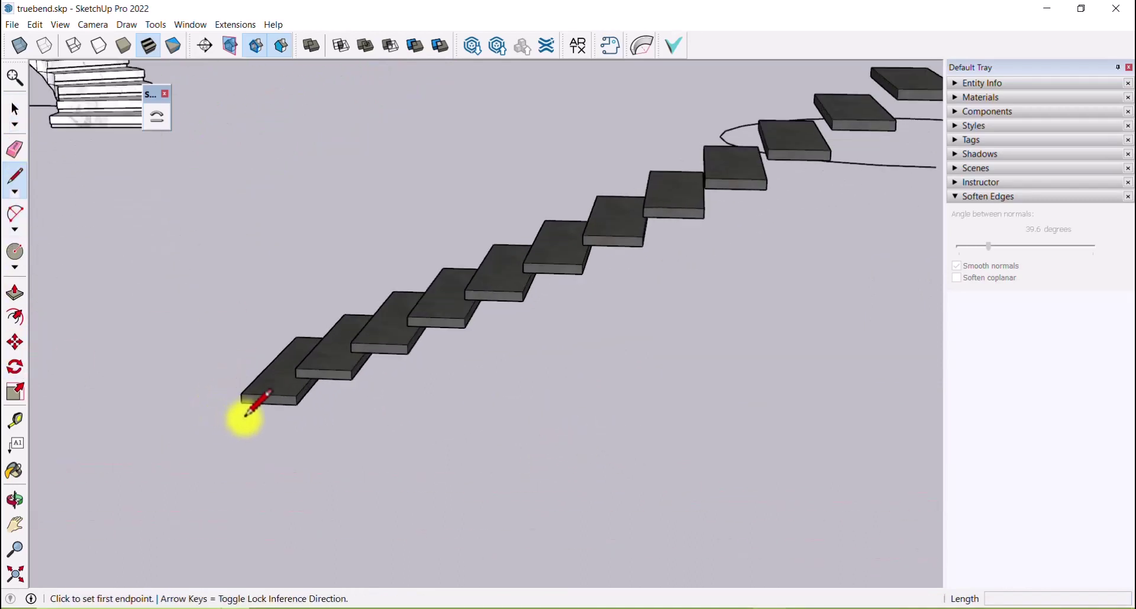
left_click(241, 398)
scroll(214, 410, "down", 5)
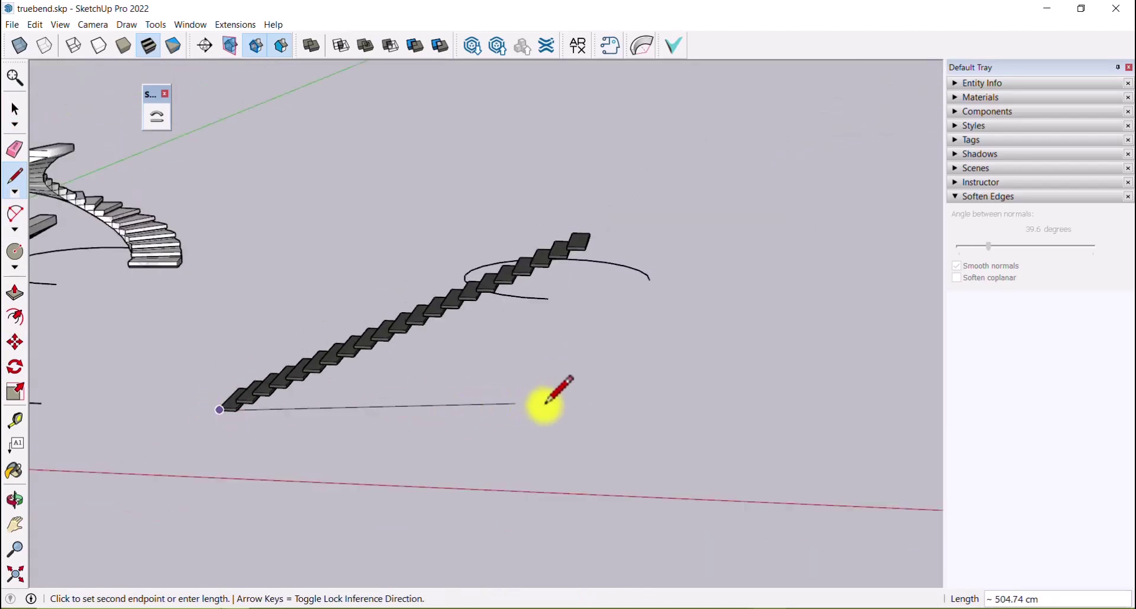
key("Right")
left_click(584, 250)
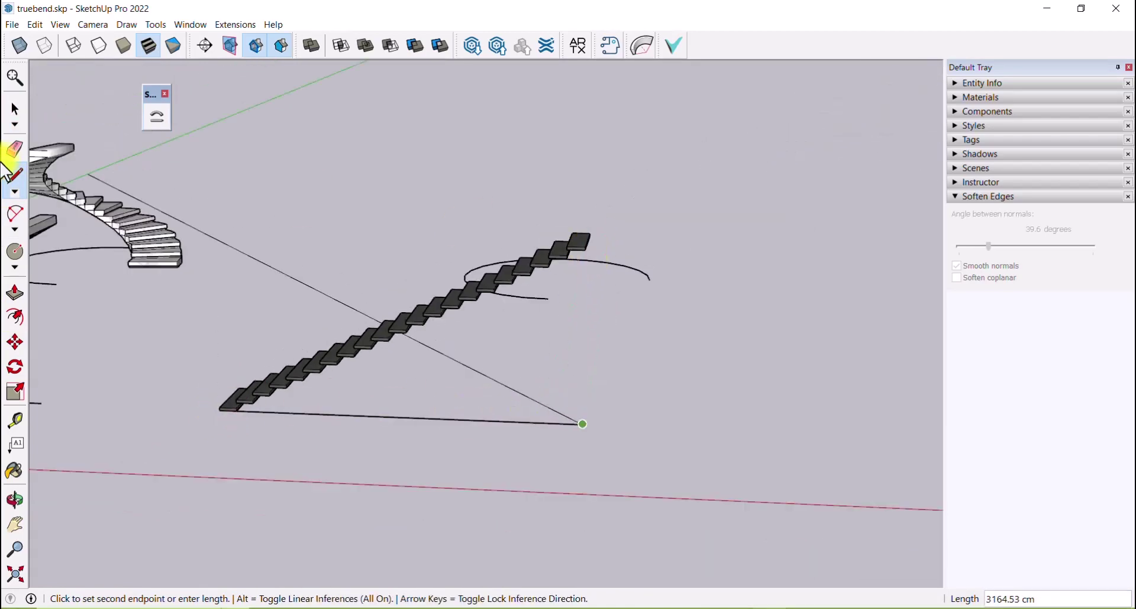
- Bend the dark stair along the copied three-quarter arc with Shape Bender, using its red-axis line as the base, and accept the preview
left_click(15, 109)
left_click(438, 317)
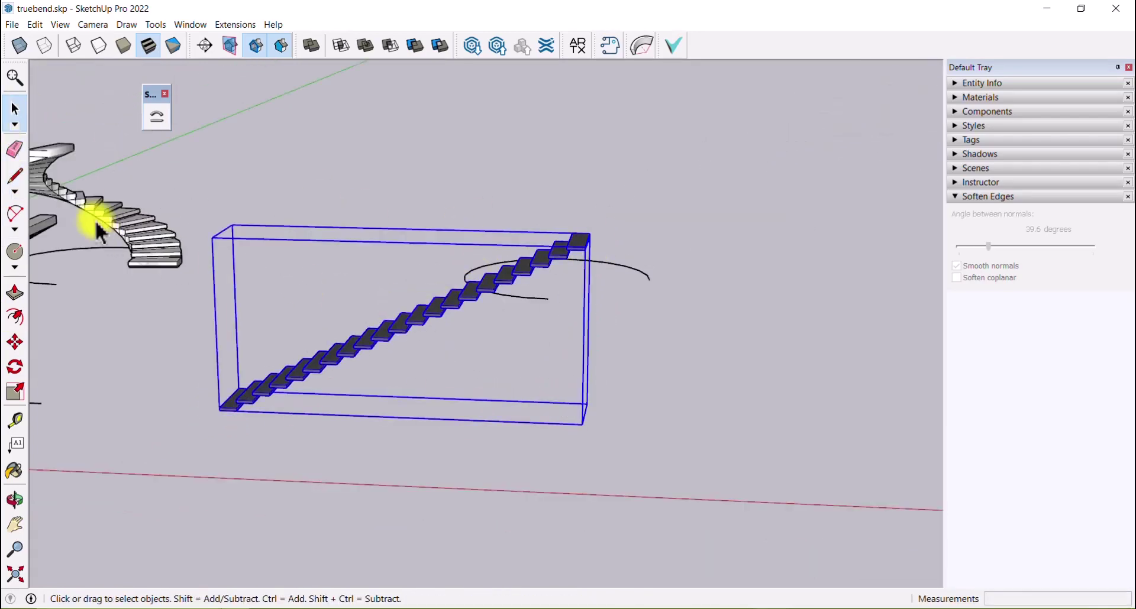
middle_click_drag(343, 261, 503, 360)
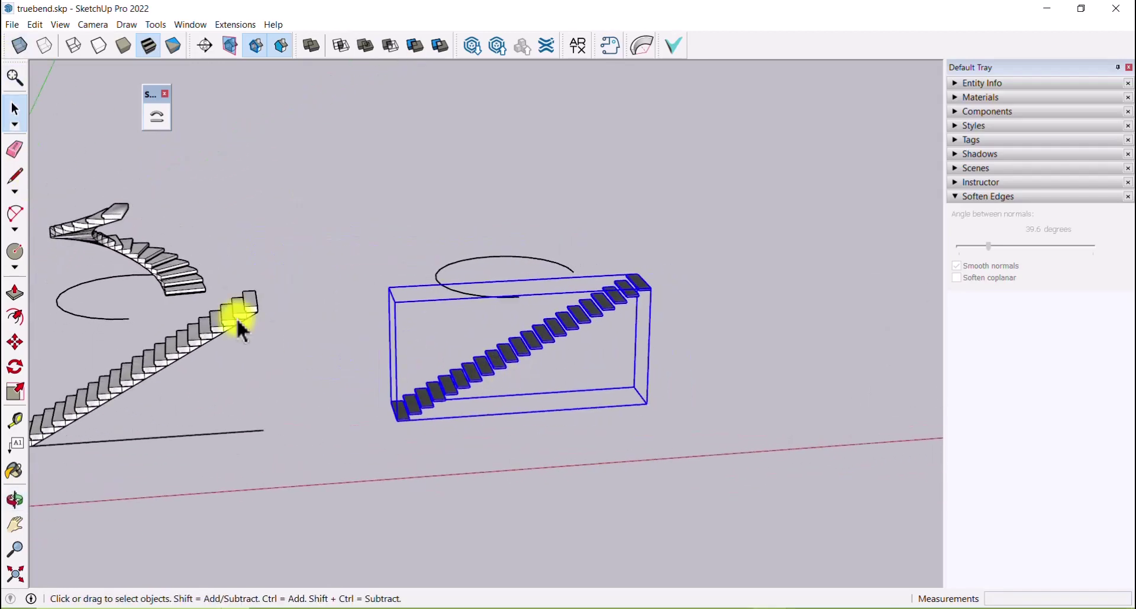
left_click(158, 117)
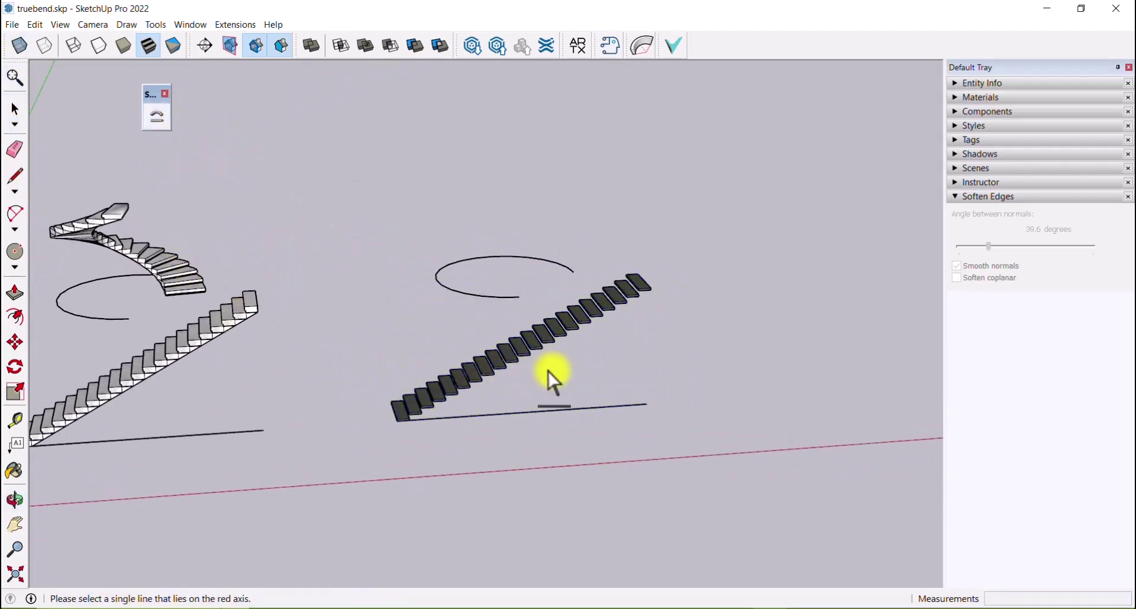
left_click(595, 410)
left_click(516, 297)
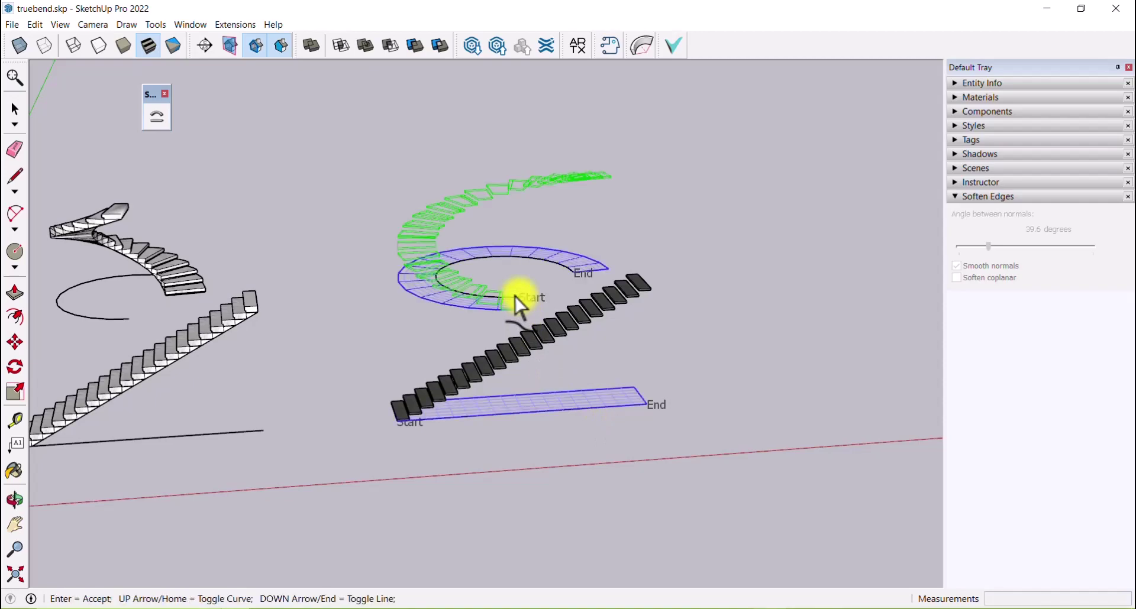
key("Return")
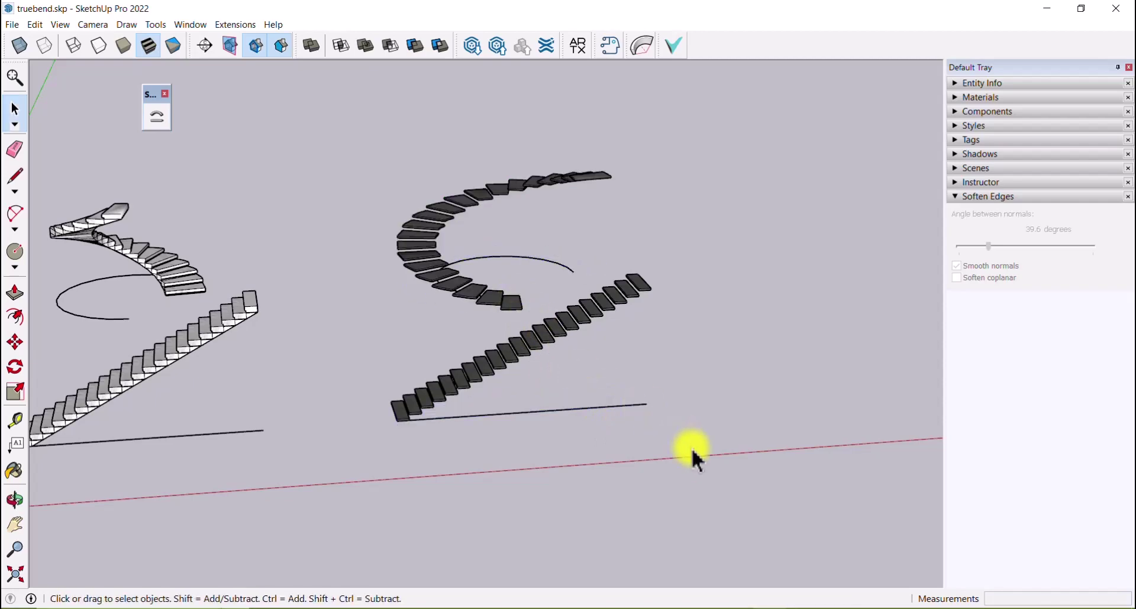
- Draw a shallow two-point arc behind the three-pane window, parallel to the red axis and bulging about 82 cm toward the window
middle_click_drag(692, 457, 725, 388)
middle_click_drag(535, 386, 697, 246)
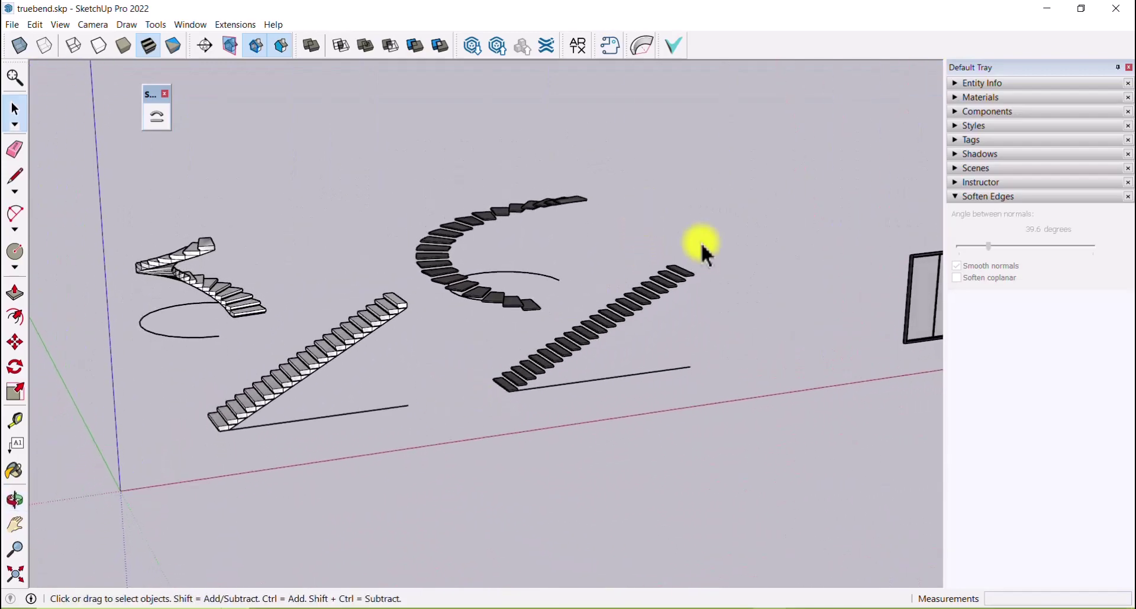
scroll(766, 304, "up", 3)
scroll(491, 197, "up", 3)
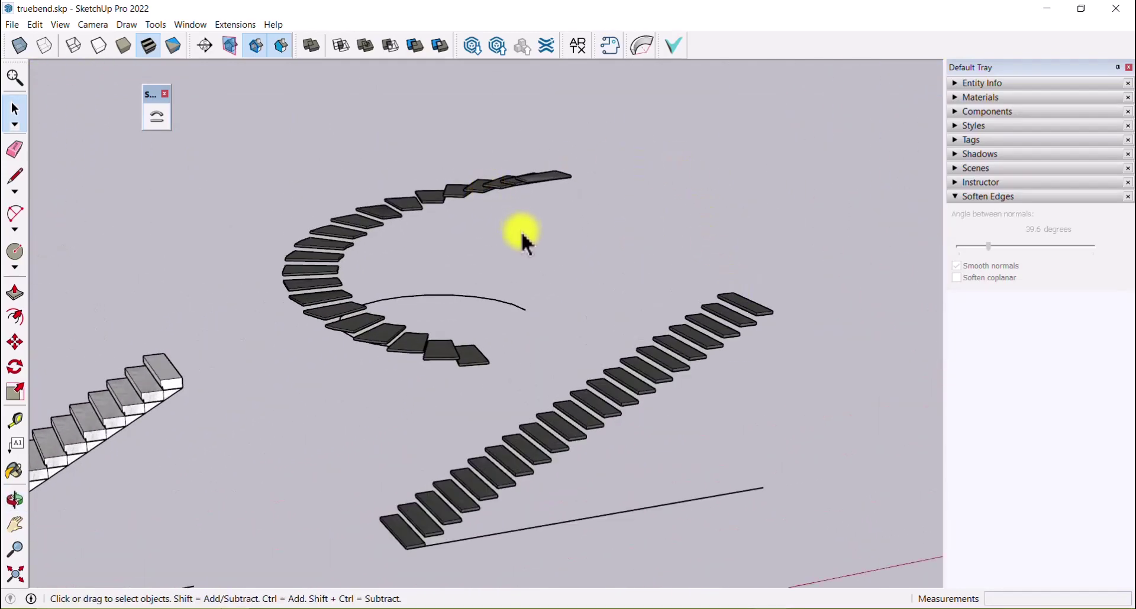
scroll(414, 261, "down", 7)
scroll(747, 292, "up", 5)
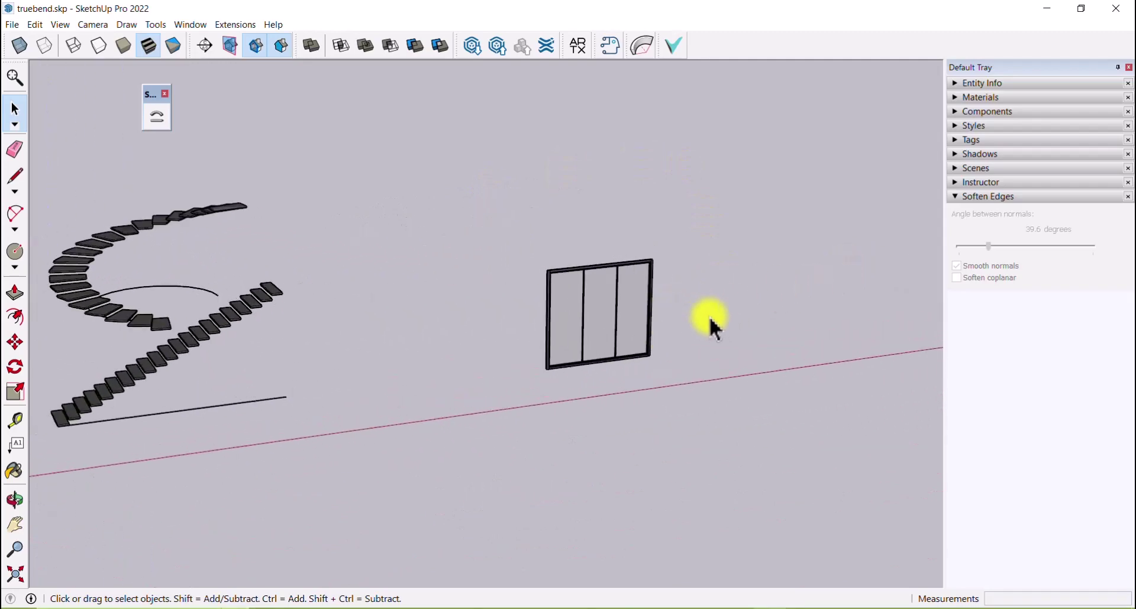
middle_click_drag(569, 394, 515, 400)
left_click(535, 390)
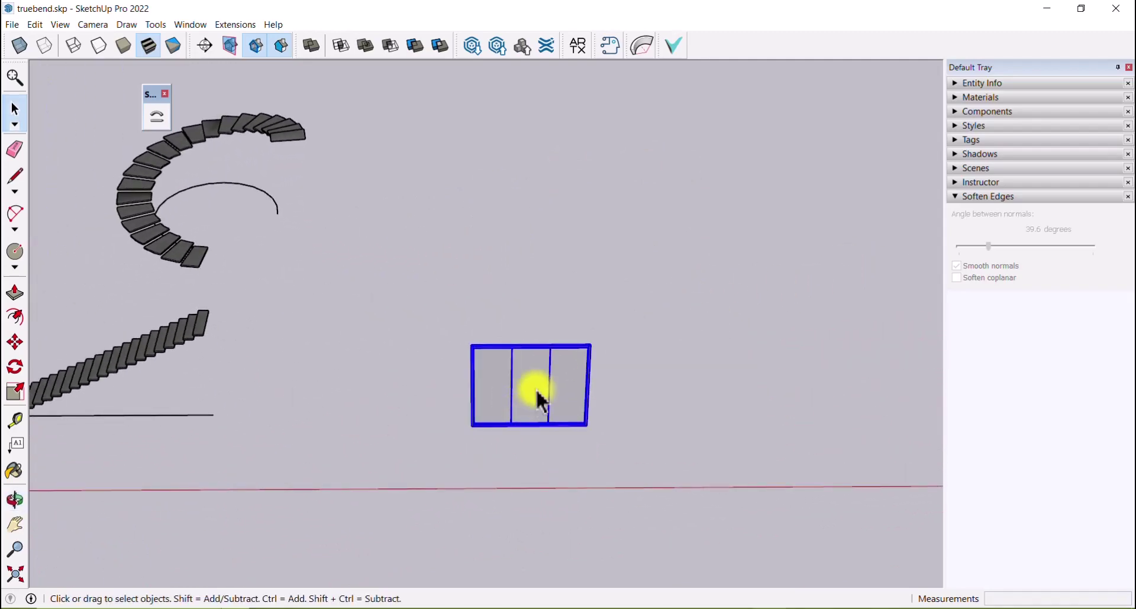
scroll(551, 230, "down", 3)
middle_click_drag(624, 419, 613, 409)
scroll(518, 238, "up", 2)
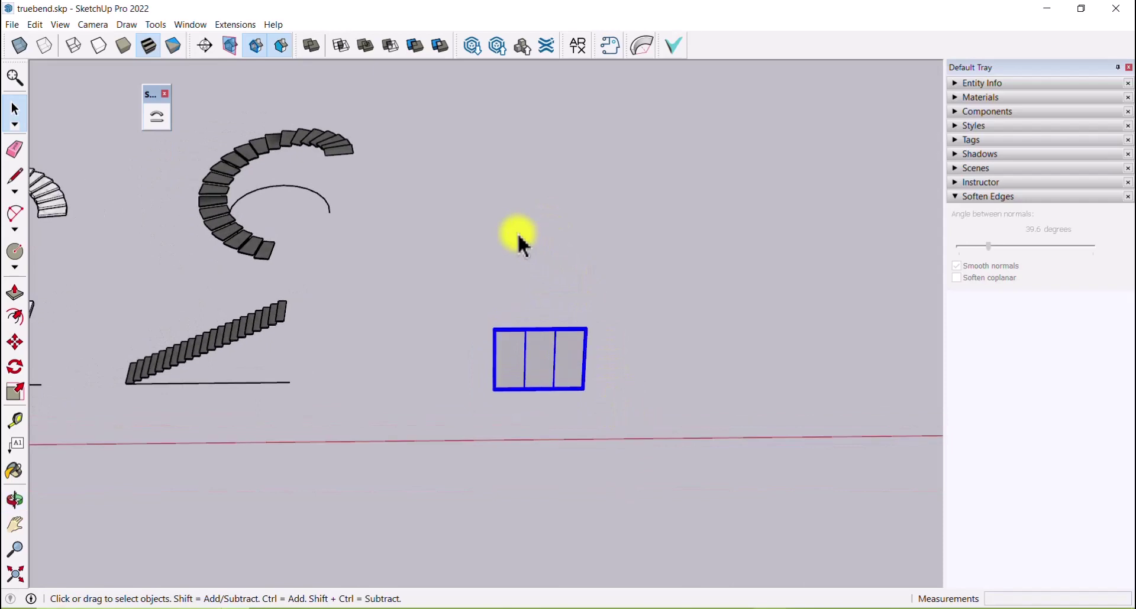
middle_click_drag(527, 287, 527, 300)
scroll(526, 299, "up", 1)
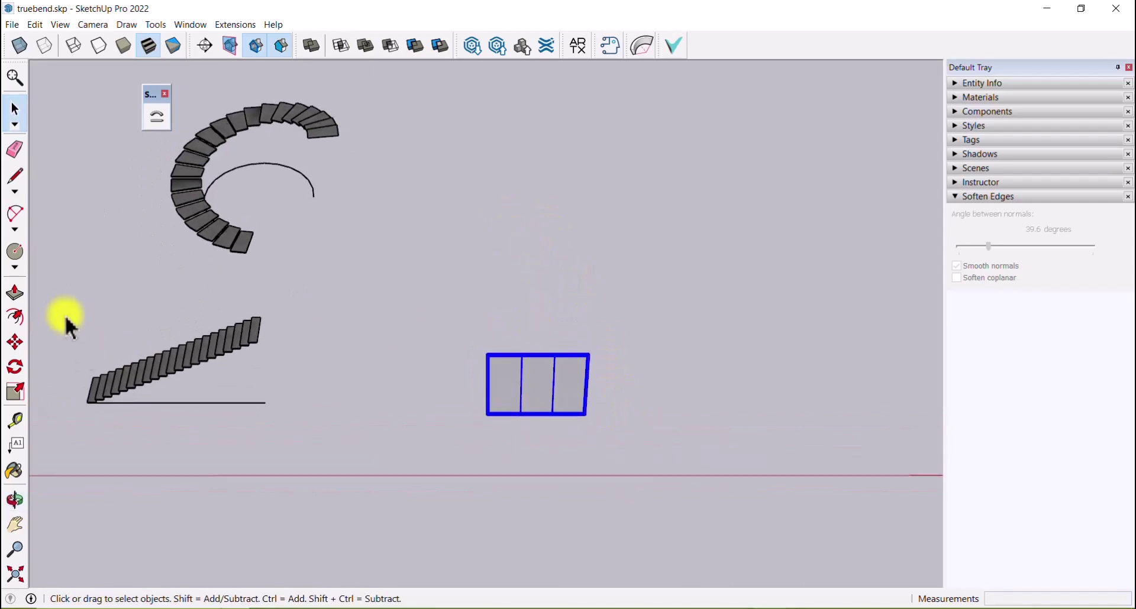
left_click(13, 214)
left_click(491, 315)
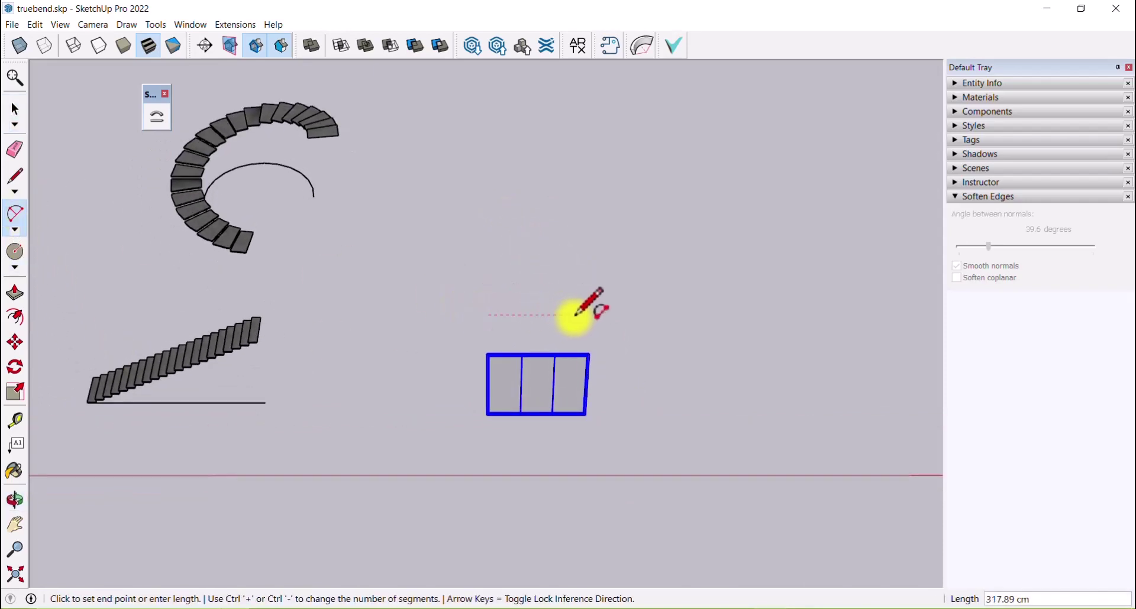
left_click(553, 313)
left_click(540, 327)
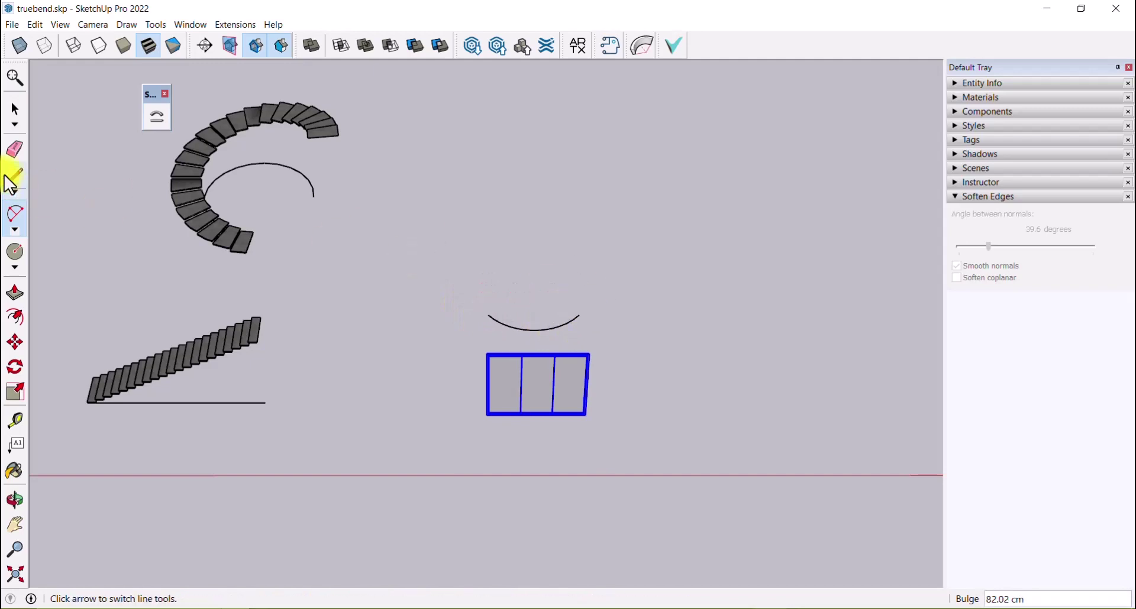
- Draw a base line along the three-pane window's lower front edge, from its left bottom corner to its right bottom corner
left_click(15, 109)
left_click(560, 402)
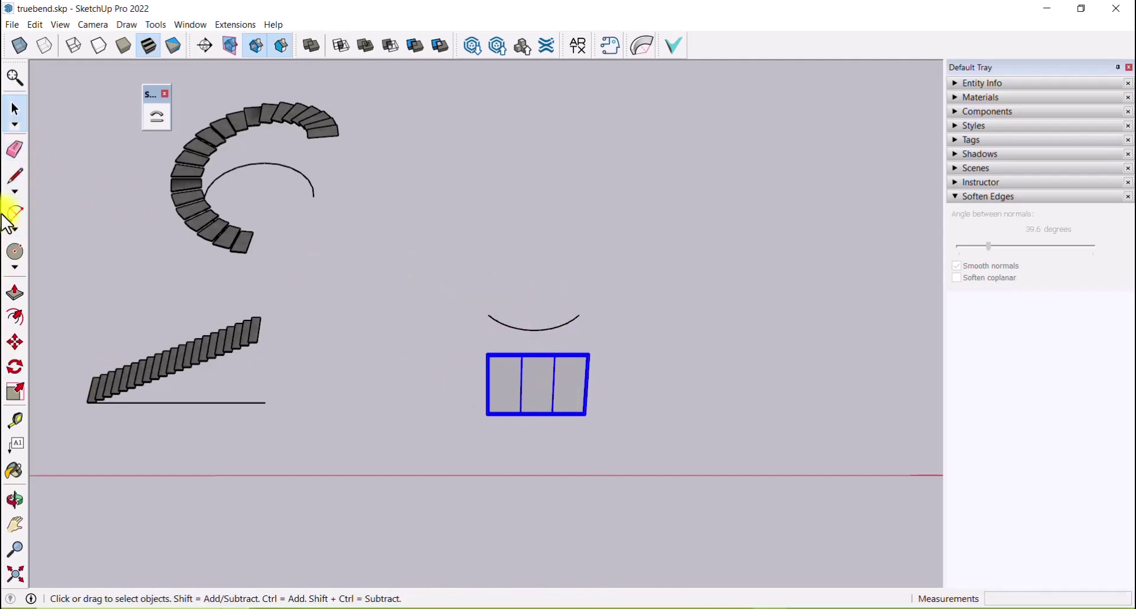
left_click(15, 175)
scroll(489, 414, "up", 10)
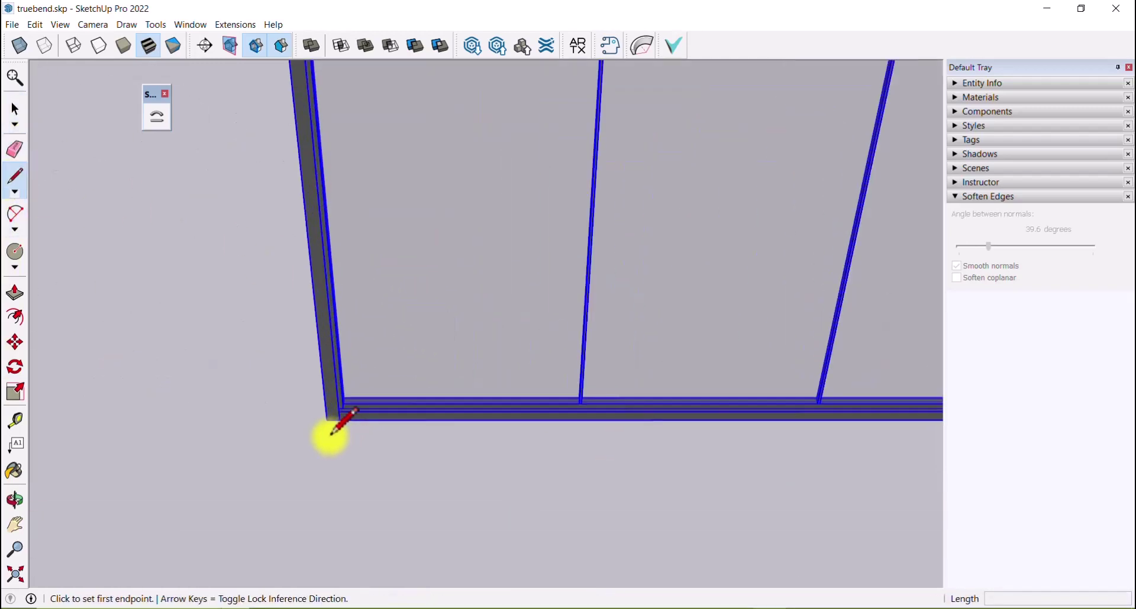
left_click(325, 421)
scroll(626, 470, "down", 5)
scroll(591, 452, "up", 3)
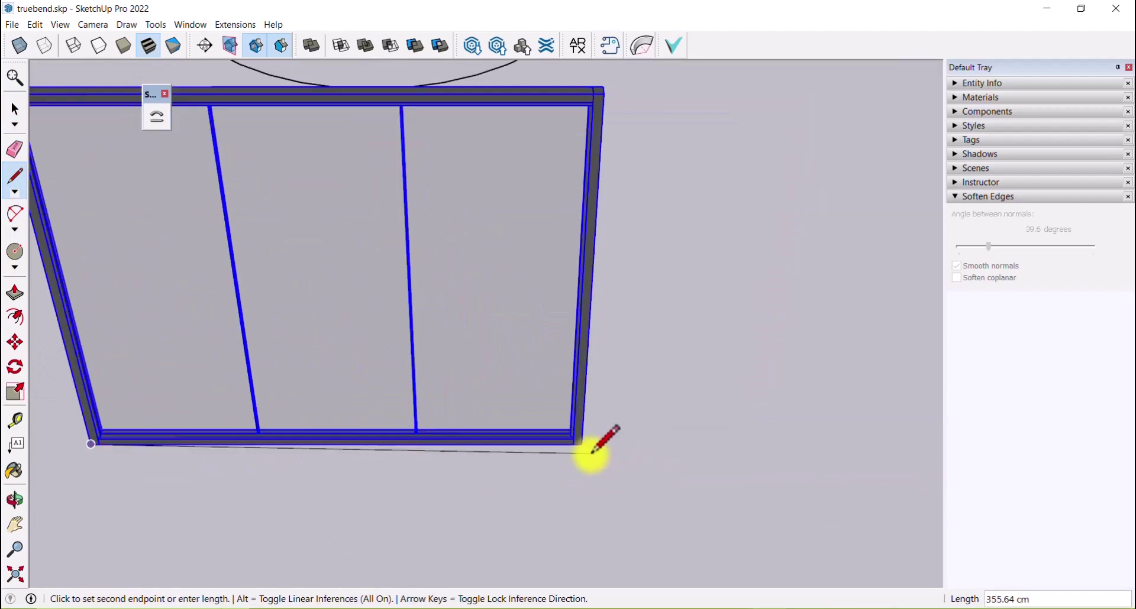
left_click(582, 444)
scroll(627, 367, "down", 6)
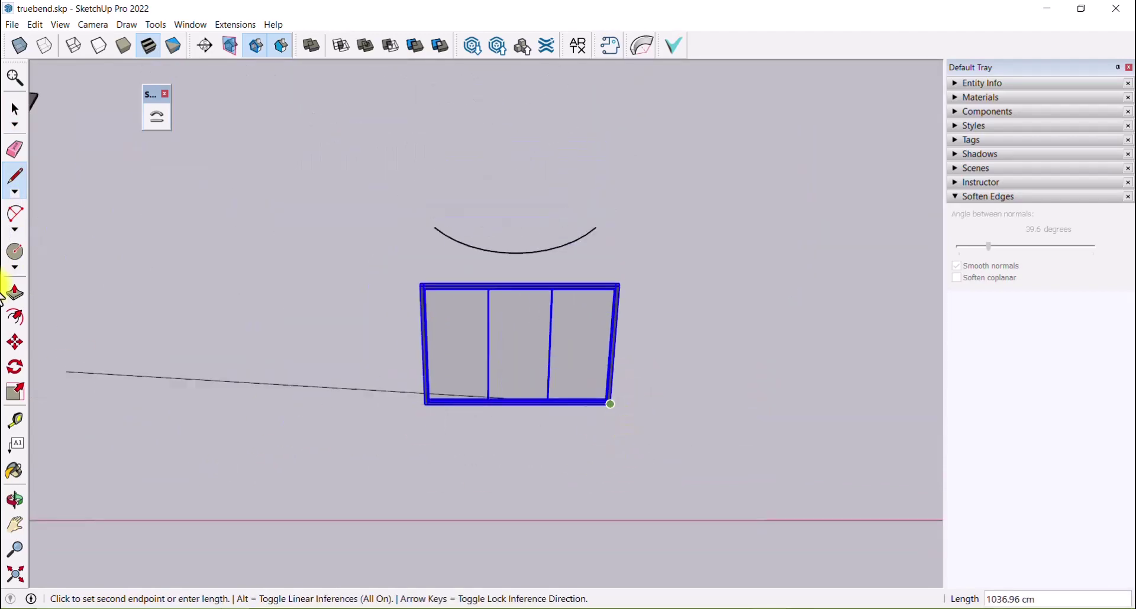
left_click(12, 110)
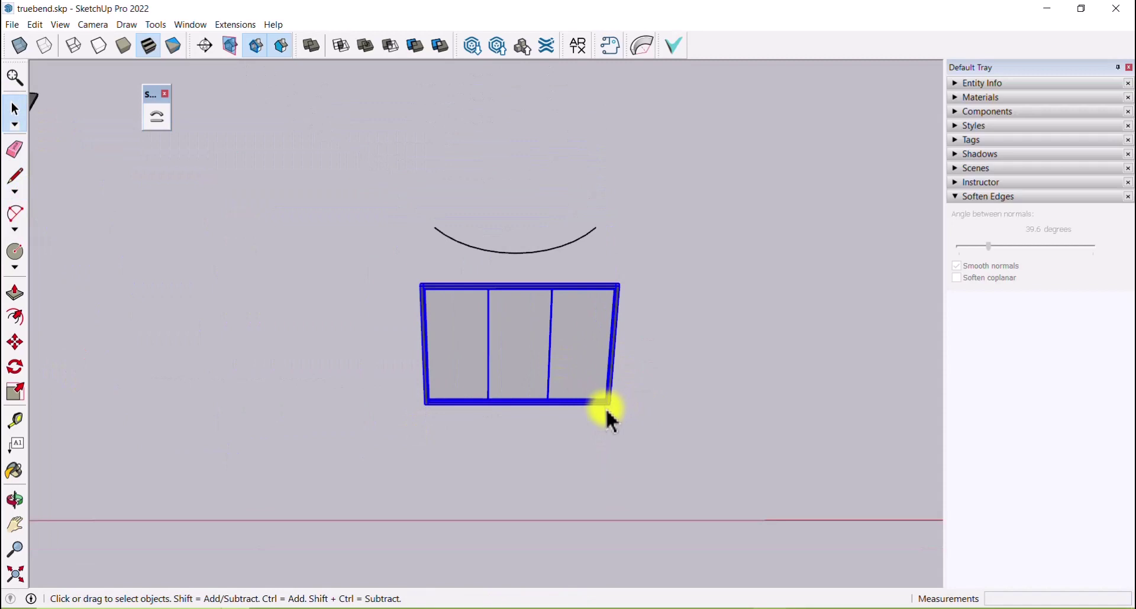
- Bend the three-pane window along the shallow arc behind it with Shape Bender, using its bottom-edge line as the base, and accept the preview
left_click(624, 418)
left_click(545, 287)
left_click(156, 116)
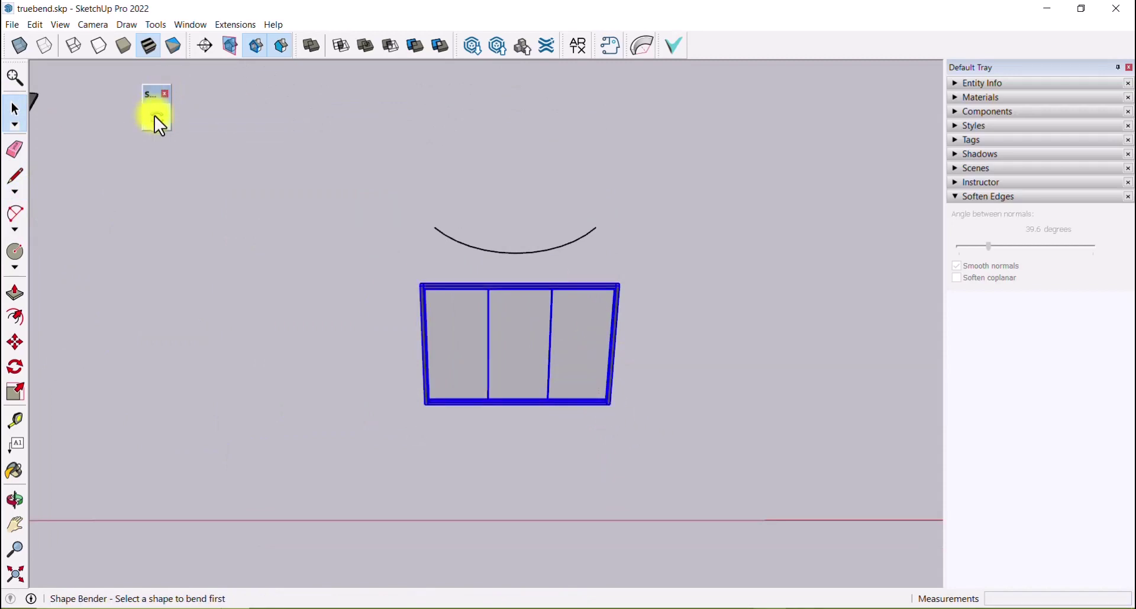
left_click(548, 403)
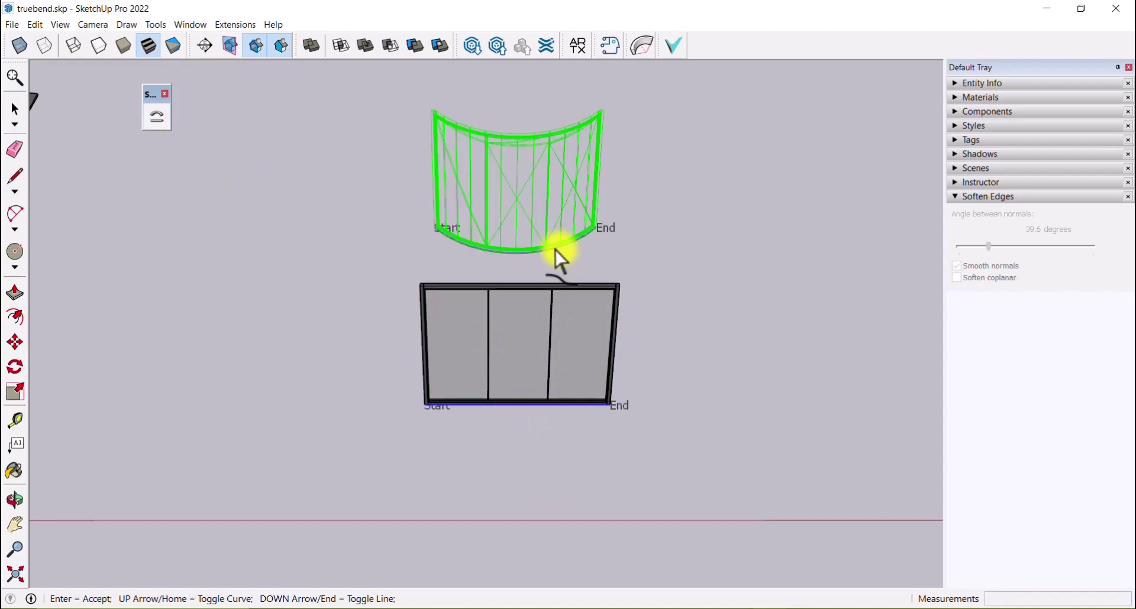
middle_click_drag(556, 250, 482, 261)
scroll(733, 355, "down", 2)
middle_click_drag(733, 355, 775, 316)
scroll(520, 153, "up", 1)
key("Return")
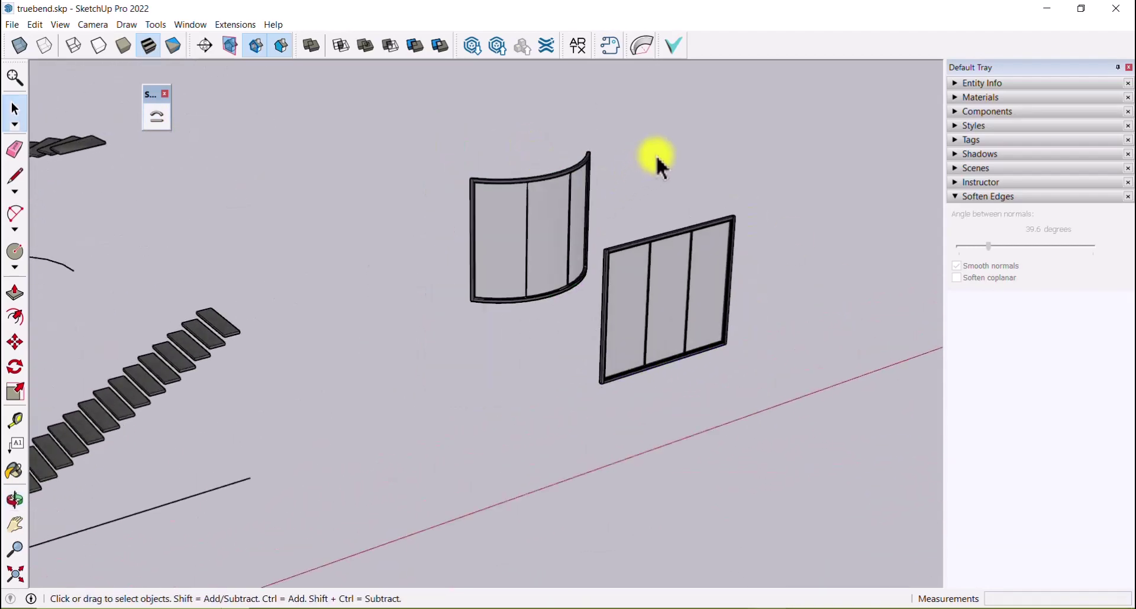
- Examine the curved window beside its flat original and the bent stairs from several angles
middle_click_drag(654, 157, 528, 370)
scroll(414, 314, "down", 3)
scroll(398, 292, "up", 3)
scroll(284, 259, "down", 2)
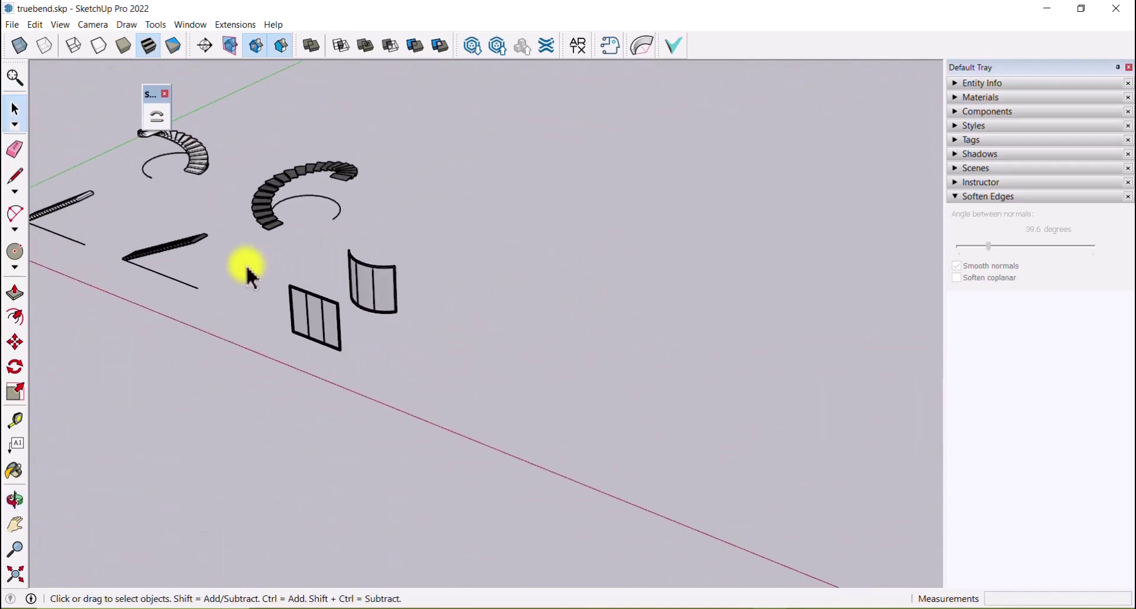
middle_click_drag(296, 322, 454, 372)
scroll(746, 242, "up", 1)
scroll(217, 296, "down", 2)
middle_click_drag(217, 301, 374, 393)
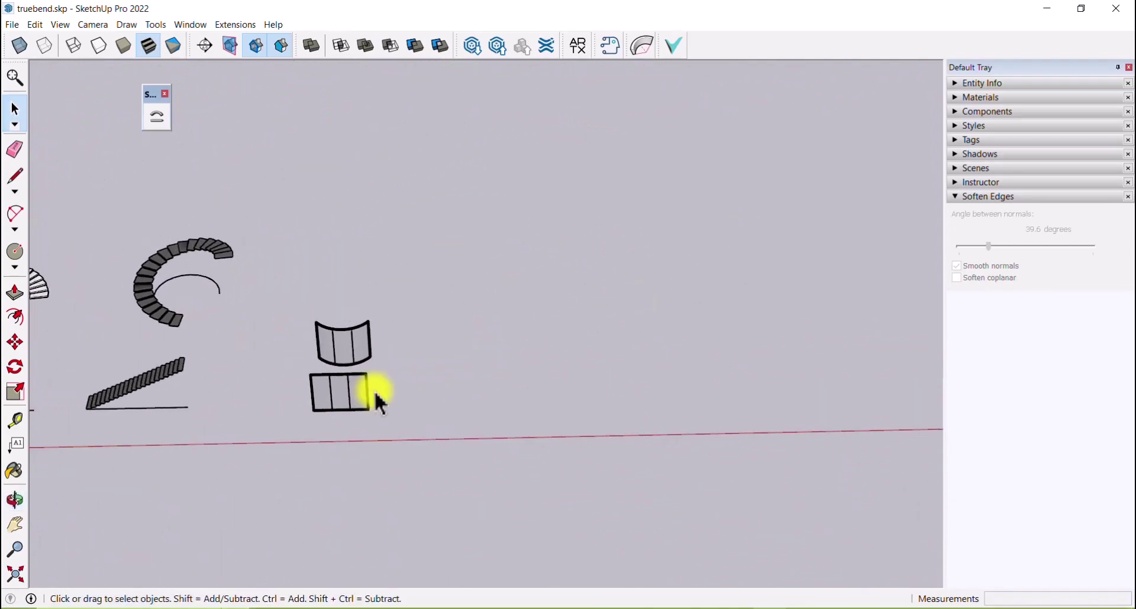
scroll(234, 259, "down", 2)
scroll(646, 260, "up", 1)
middle_click_drag(706, 268, 656, 271)
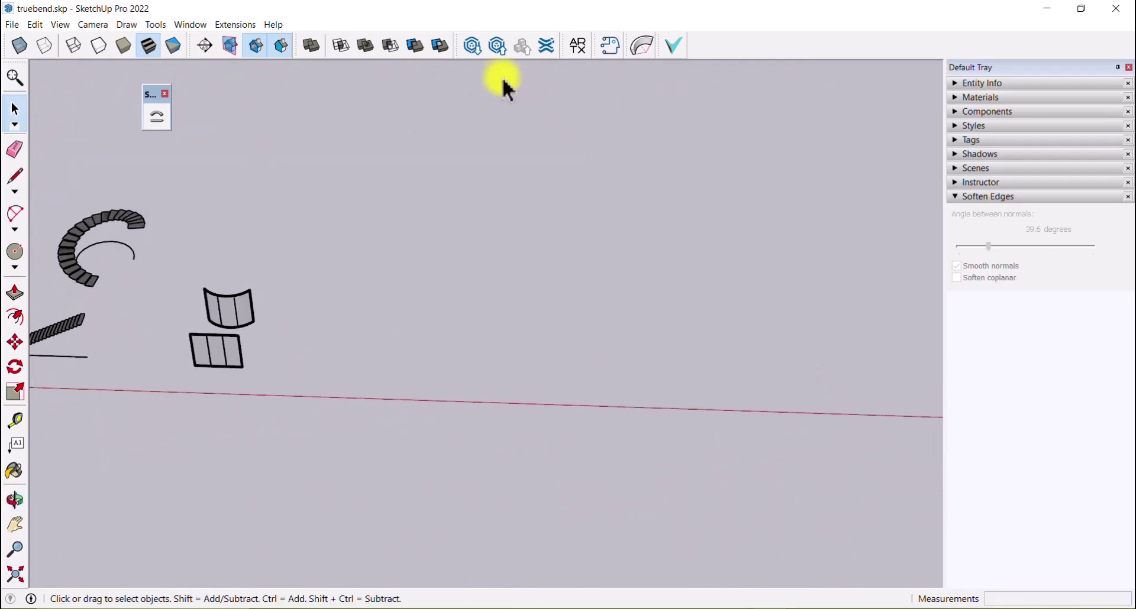
- Search 3D Warehouse for "3d wall" and show the matching collections
left_click(474, 49)
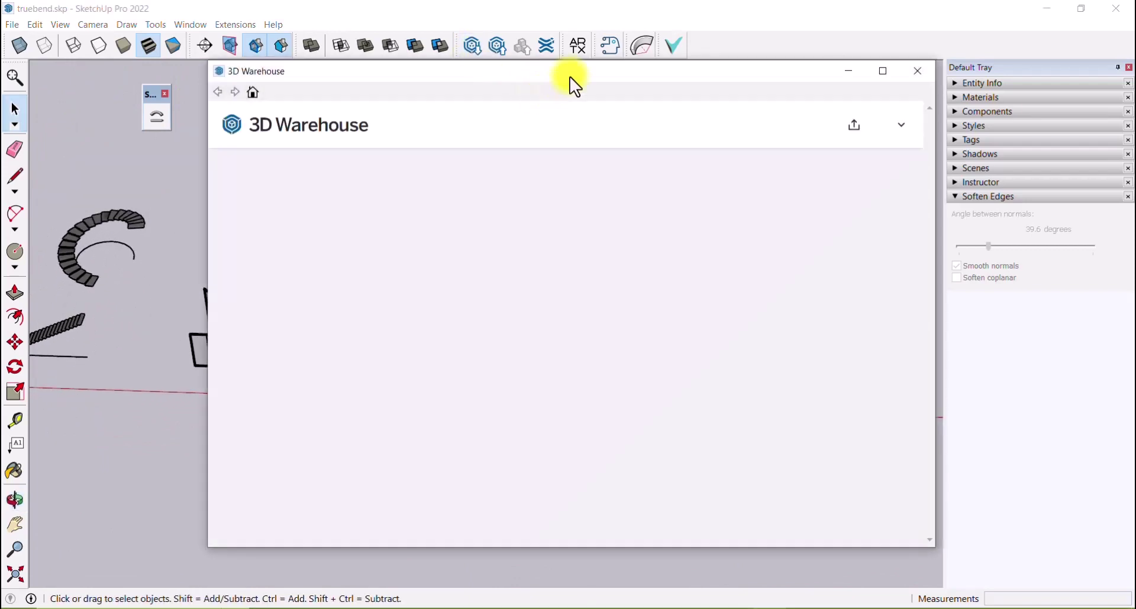
left_click_drag(573, 73, 579, 69)
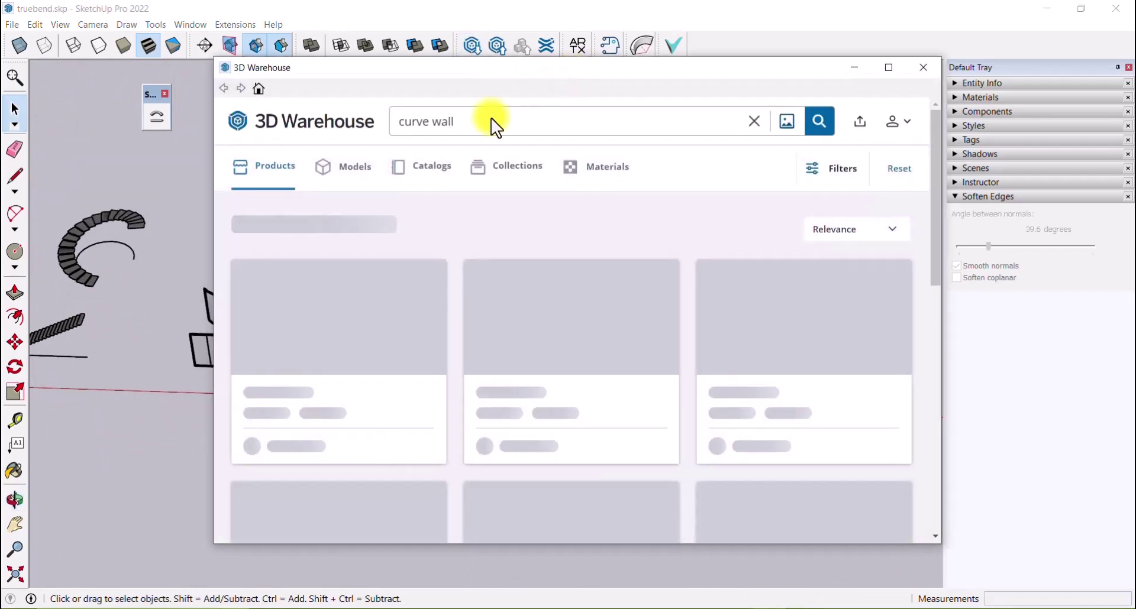
left_click(754, 122)
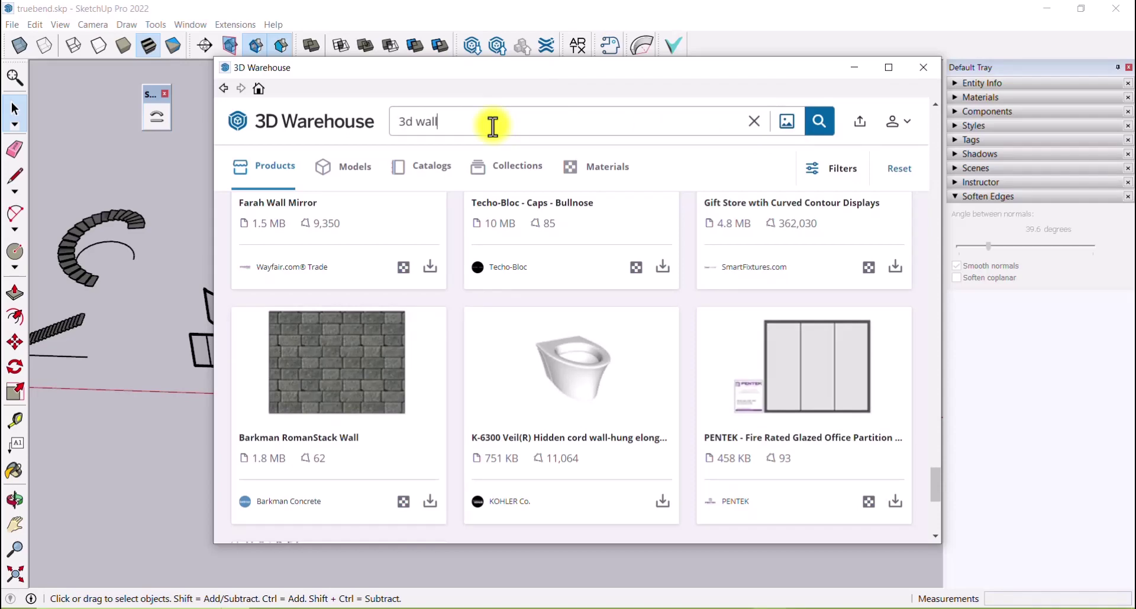
key("Return")
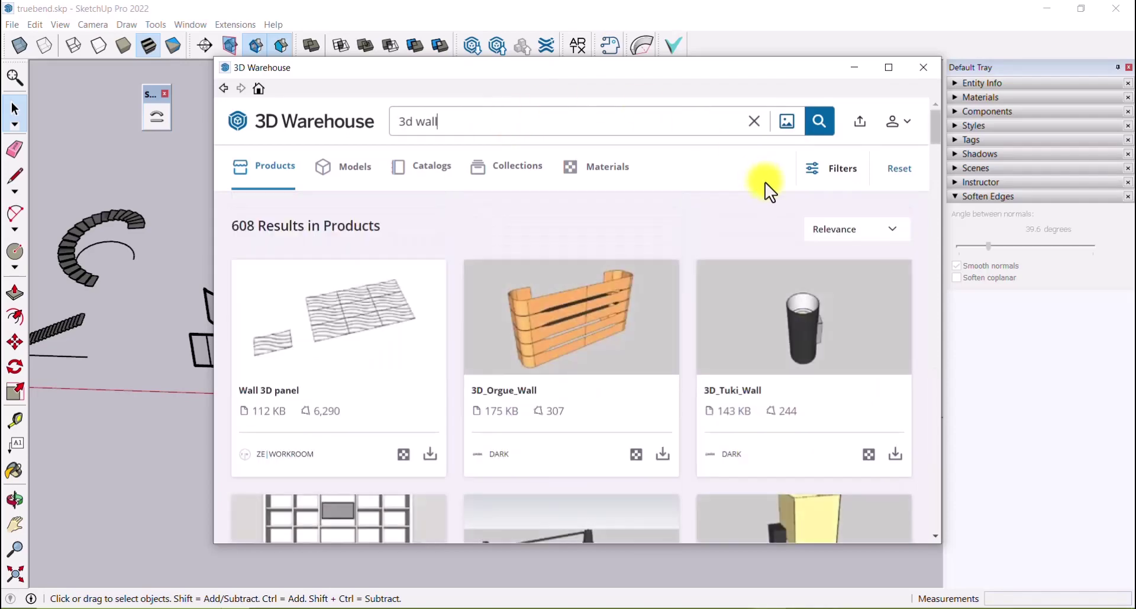
left_click(502, 176)
scroll(791, 284, "down", 1)
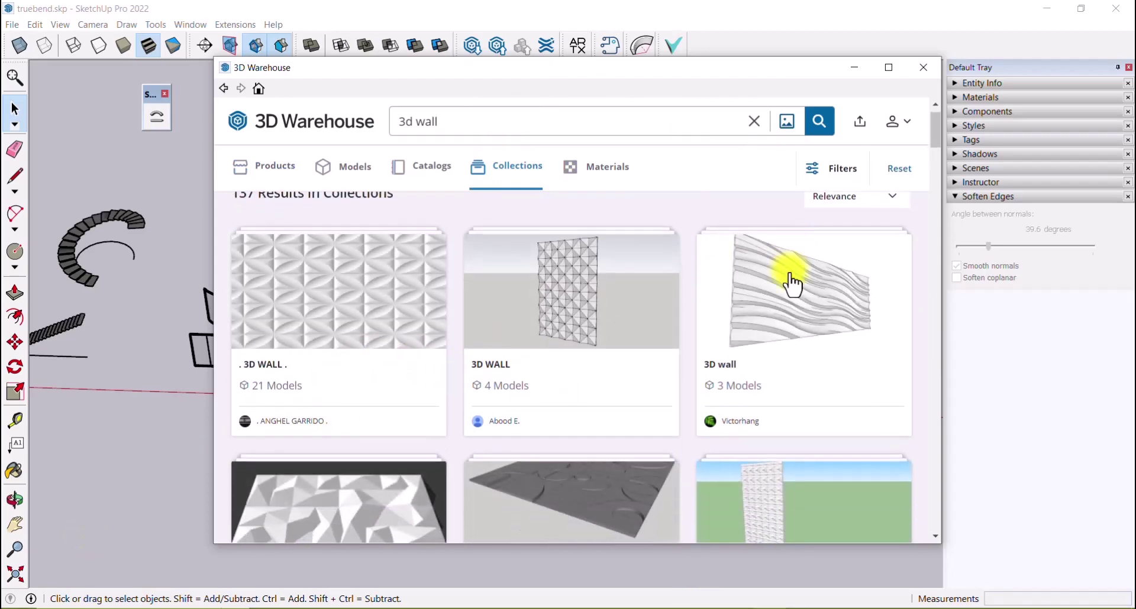
- Look through the four-model "3d wall" collection with the wavy panel cover, then return to the collection results
scroll(792, 284, "down", 8)
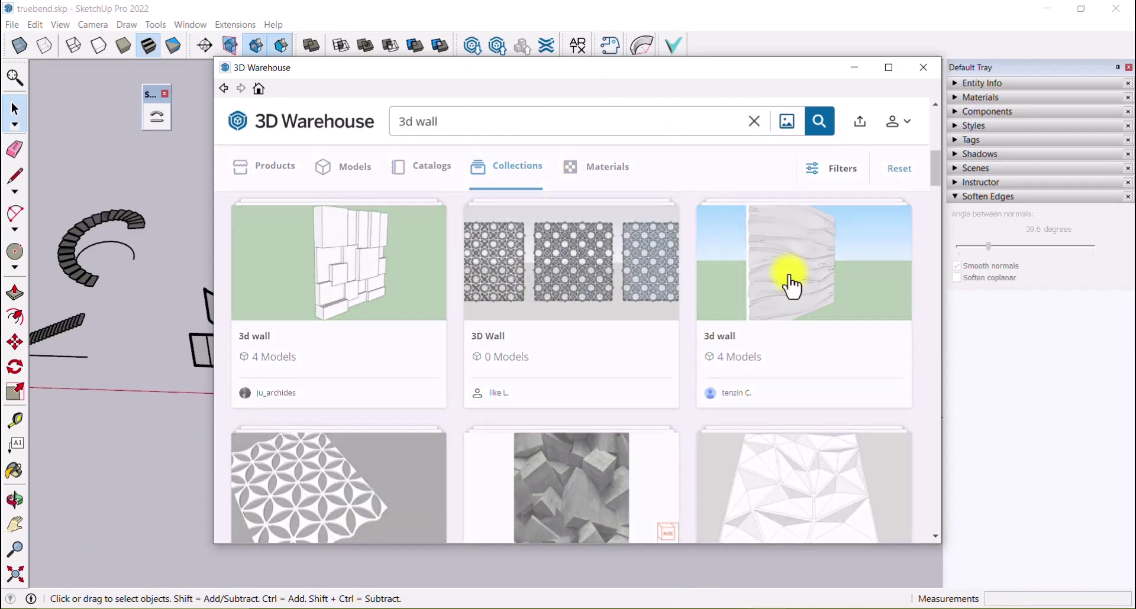
left_click(791, 285)
scroll(710, 355, "down", 4)
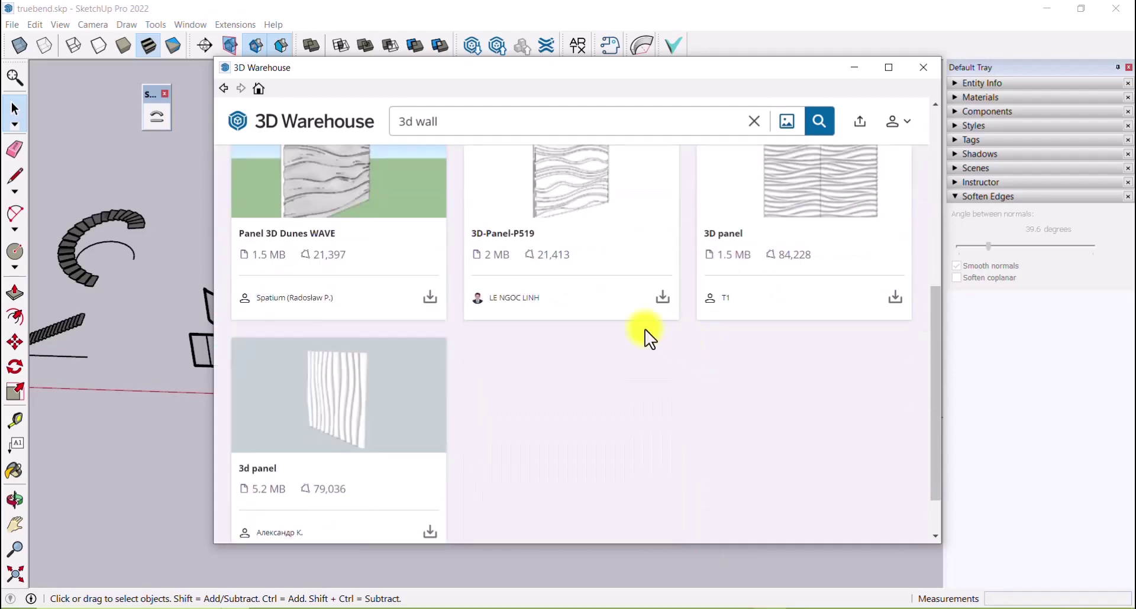
left_click(225, 90)
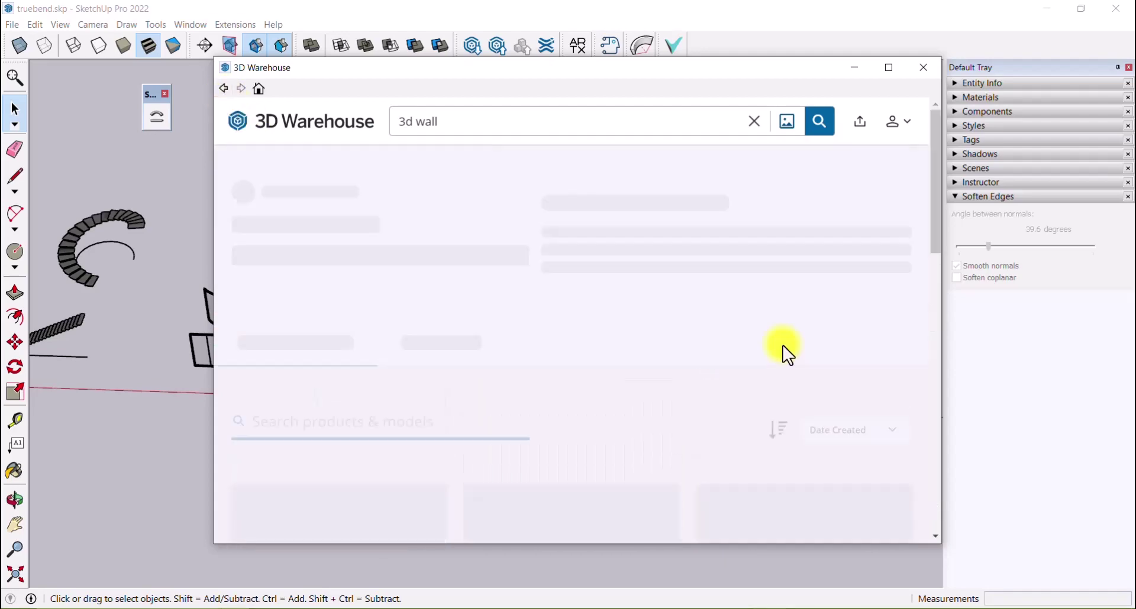
scroll(791, 358, "down", 6)
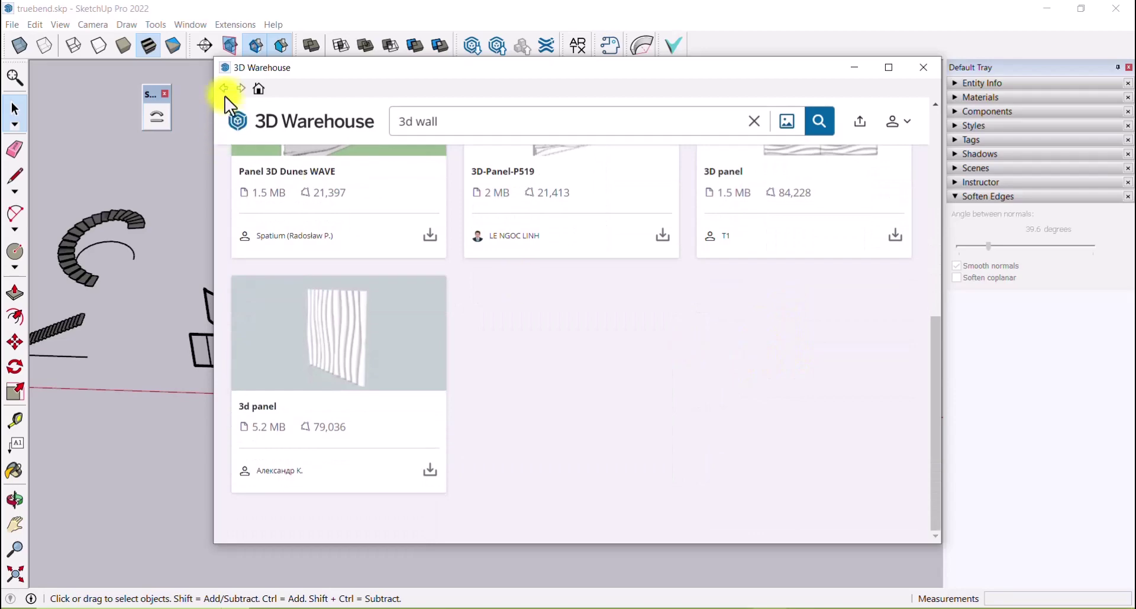
left_click(224, 90)
- Browse further collections, look through the ten-model "3D Walls" collection for a suitable wall panel, and return to the results
scroll(746, 335, "down", 10)
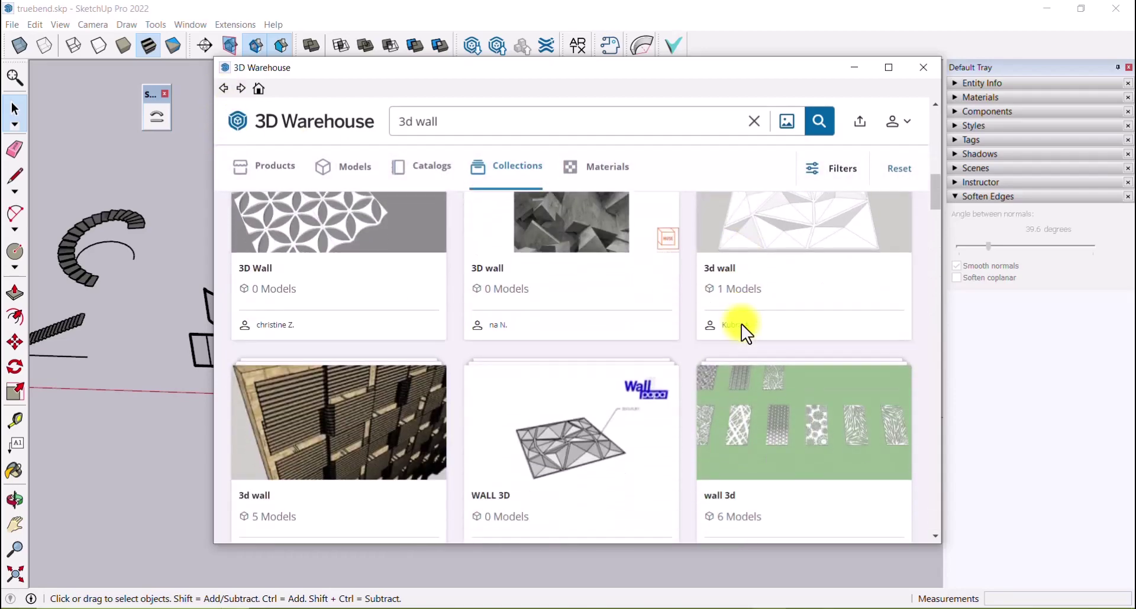
scroll(745, 332, "down", 5)
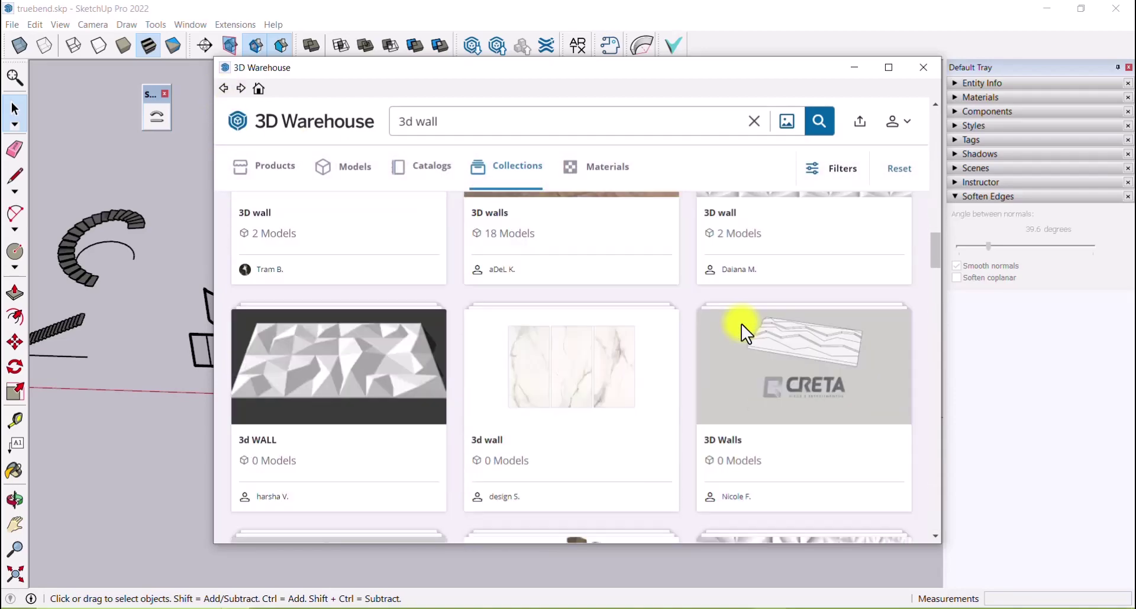
scroll(728, 332, "down", 8)
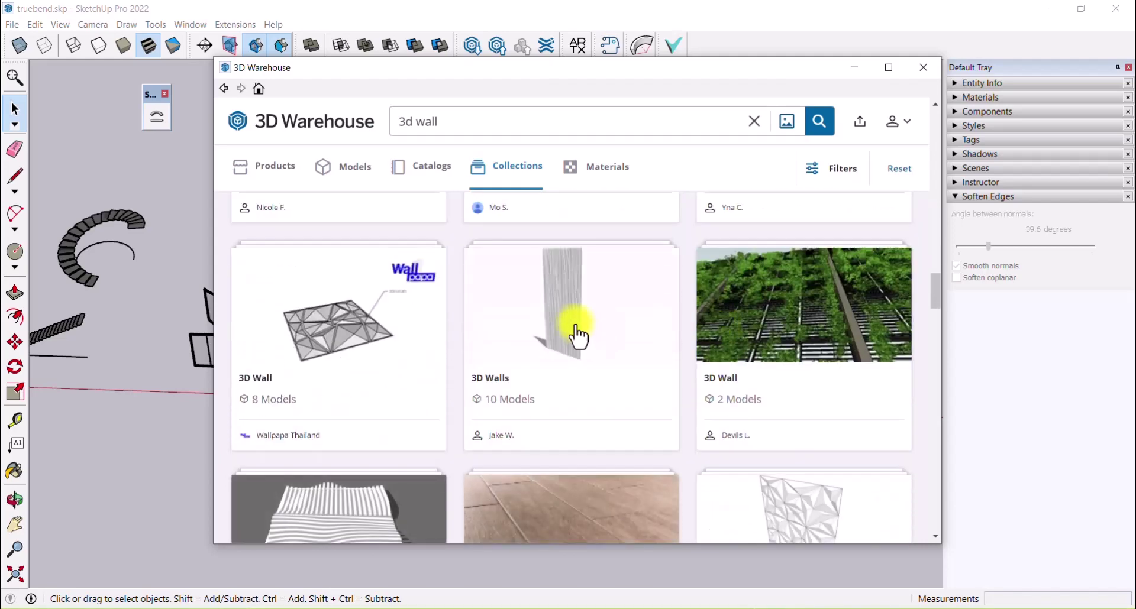
left_click(577, 336)
scroll(578, 261, "down", 5)
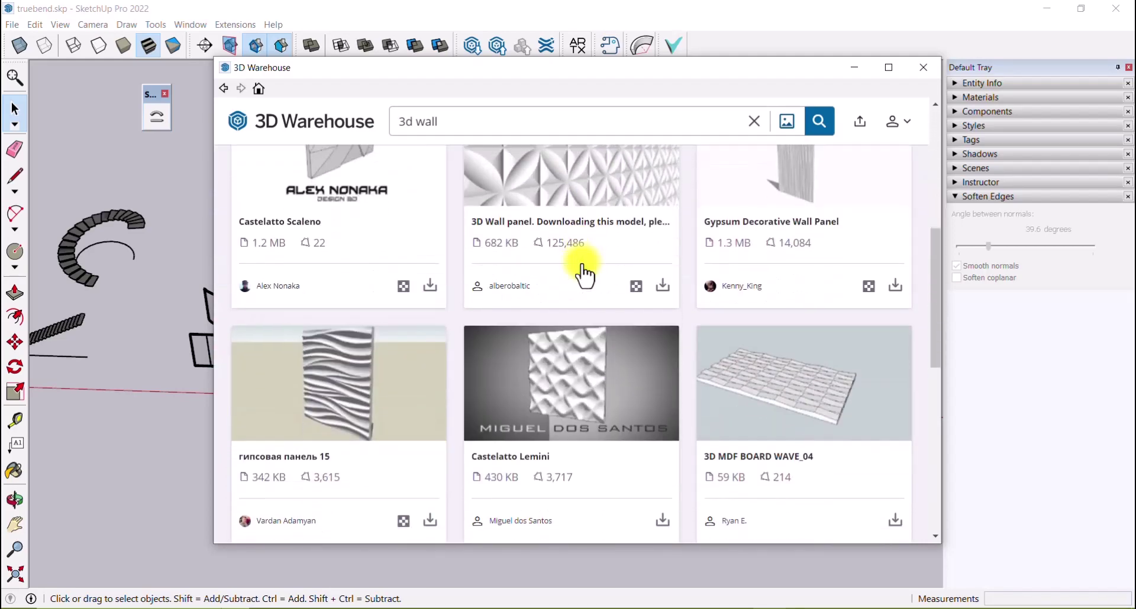
scroll(583, 273, "down", 2)
scroll(585, 266, "down", 3)
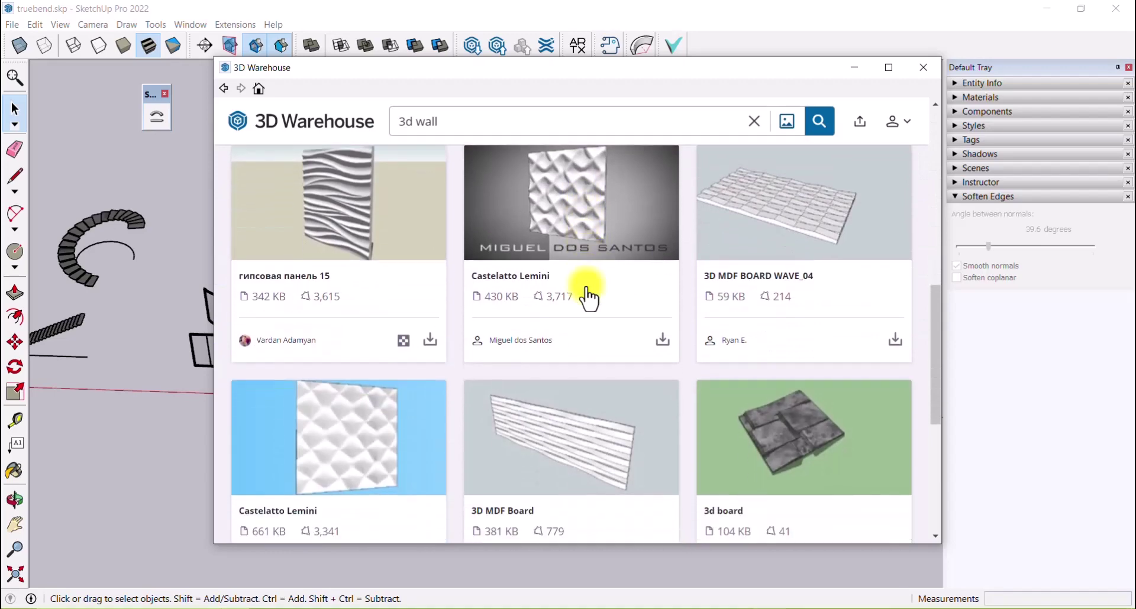
scroll(589, 299, "up", 4)
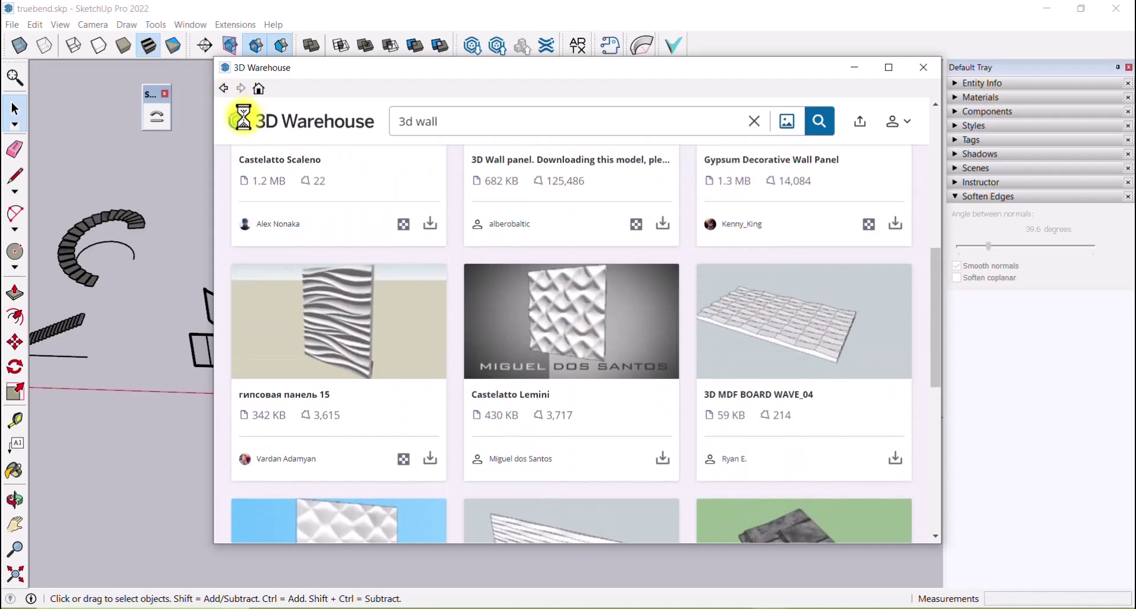
scroll(245, 133, "up", 3)
left_click(223, 89)
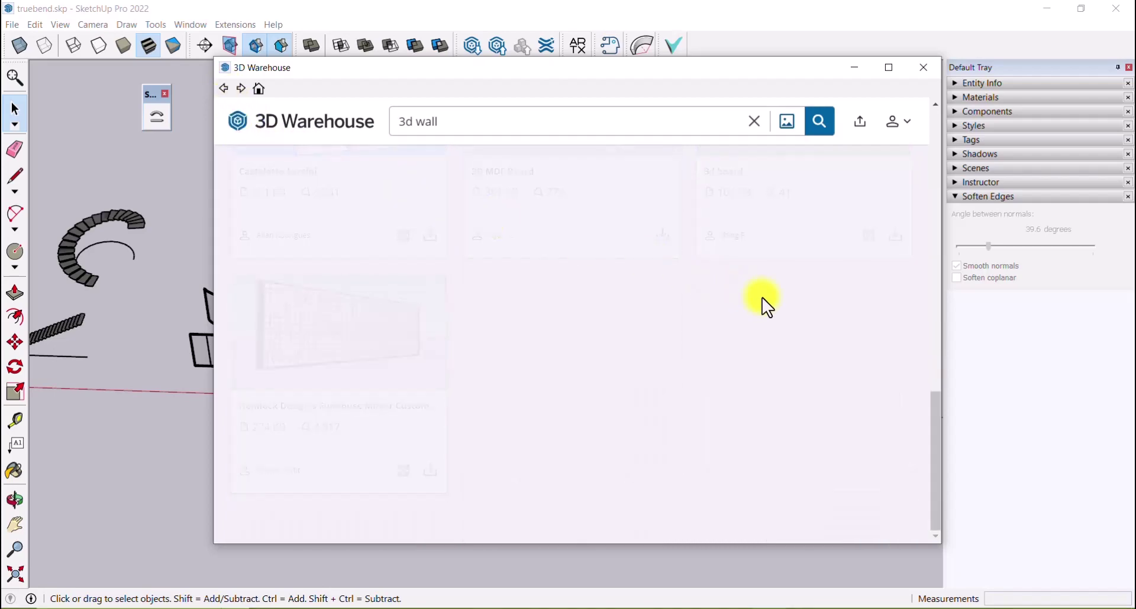
- Browse the "3d wall" collection results and open the 36-model "3D Wall" collection with the reddish-brown panel cover
scroll(734, 343, "down", 8)
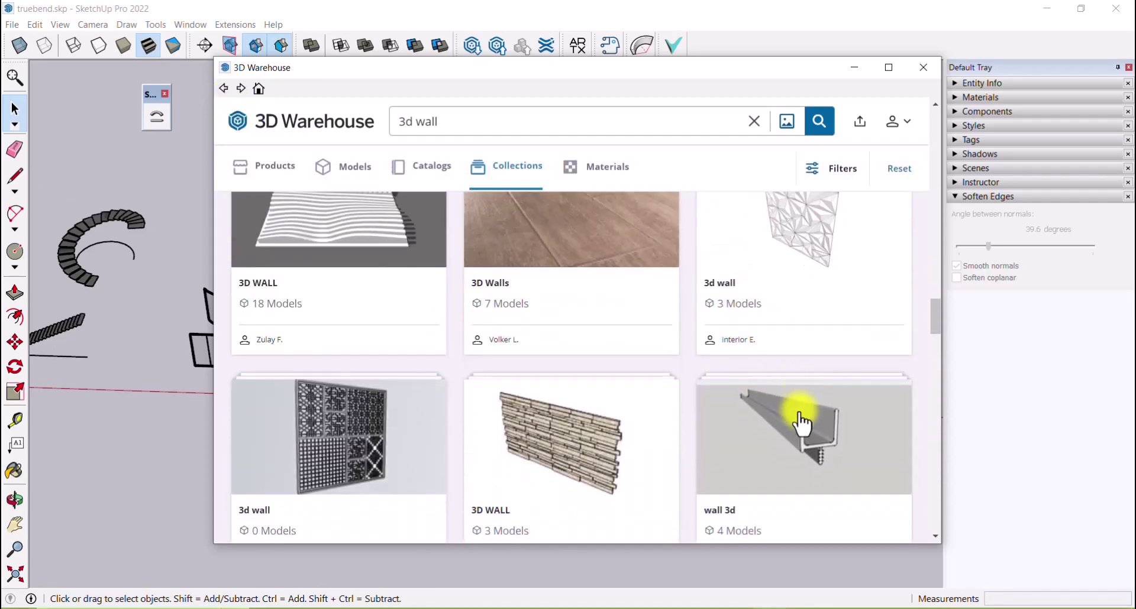
scroll(806, 418, "down", 6)
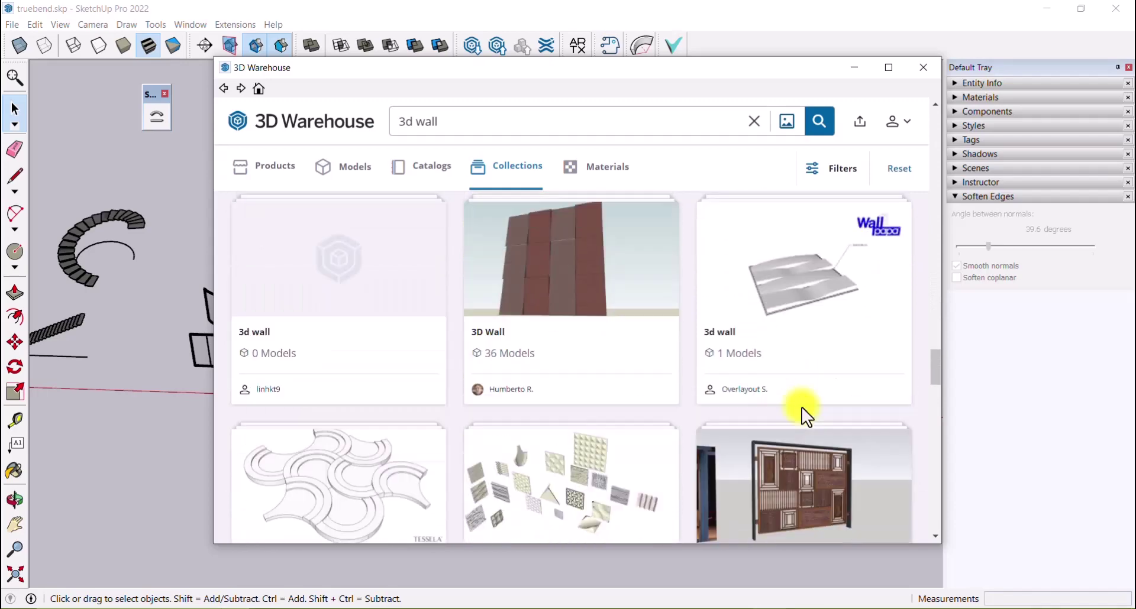
scroll(794, 408, "down", 7)
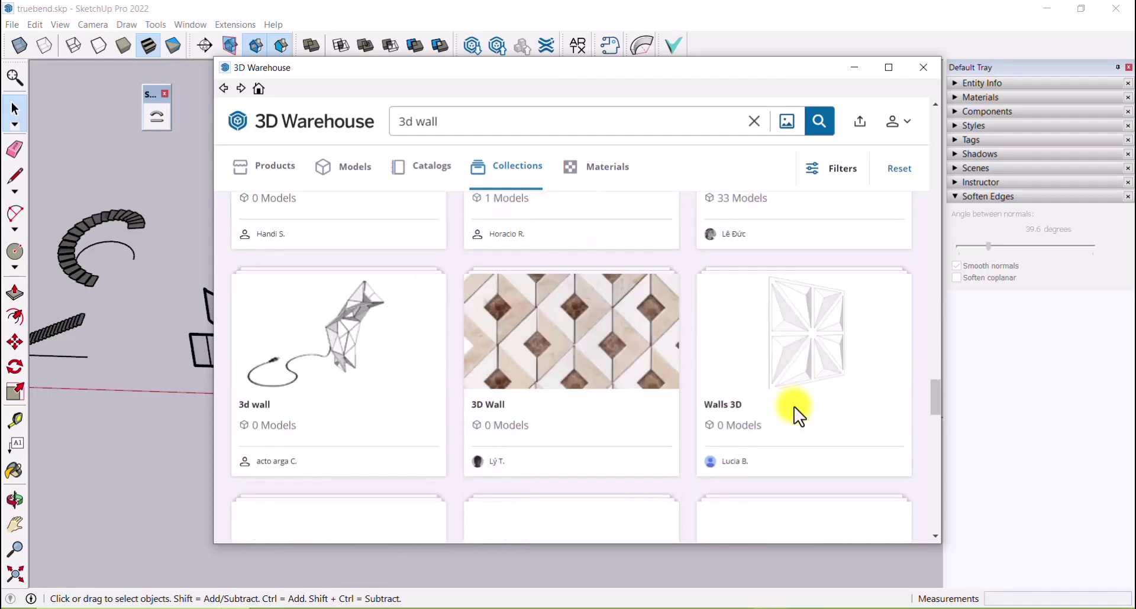
scroll(794, 409, "up", 5)
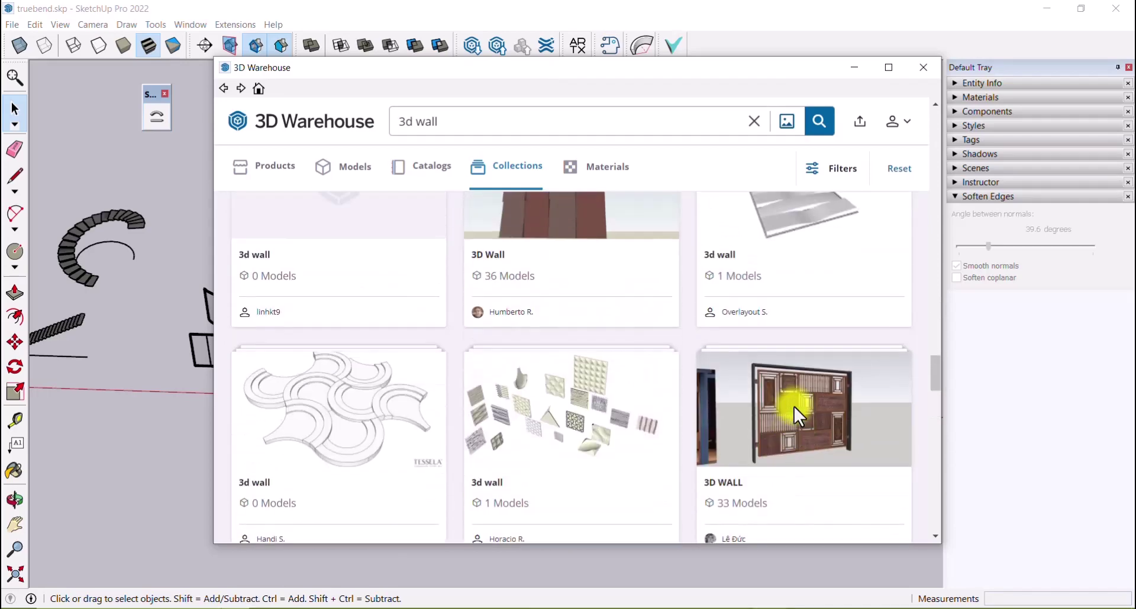
left_click(579, 335)
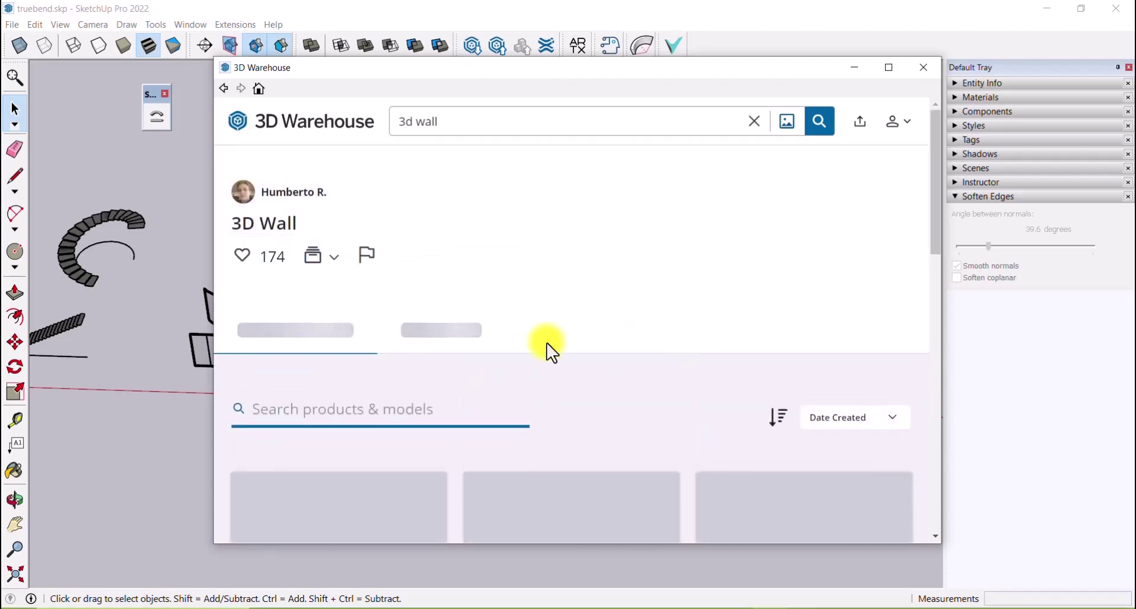
- Find the WALL PANELLING model in the collection, load it directly into the model and place it beside the windows
scroll(743, 280, "down", 4)
scroll(493, 340, "down", 5)
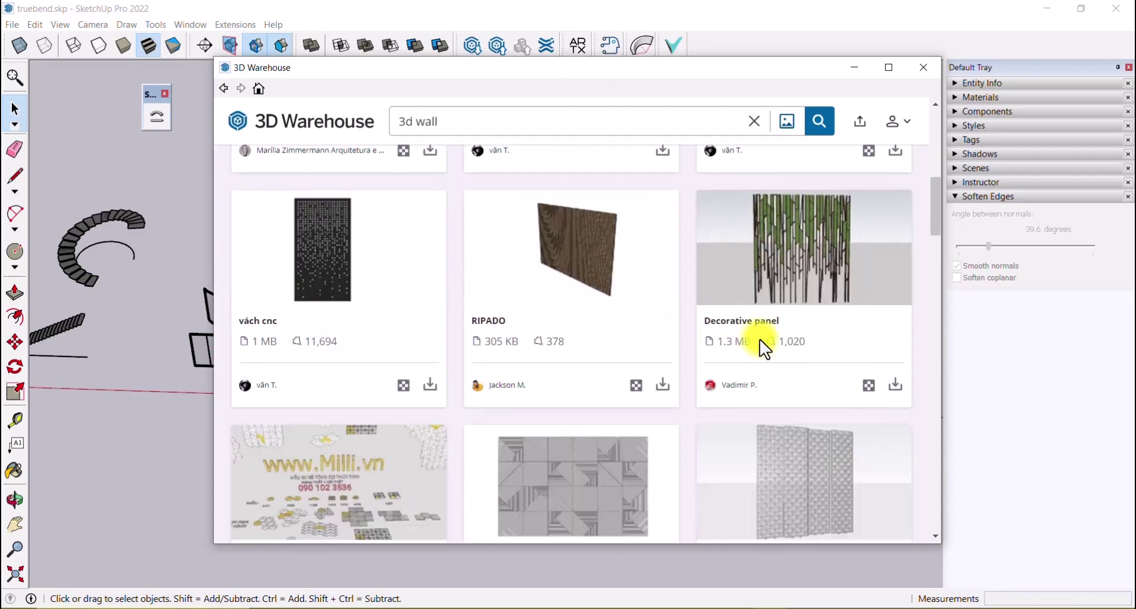
scroll(789, 338, "down", 15)
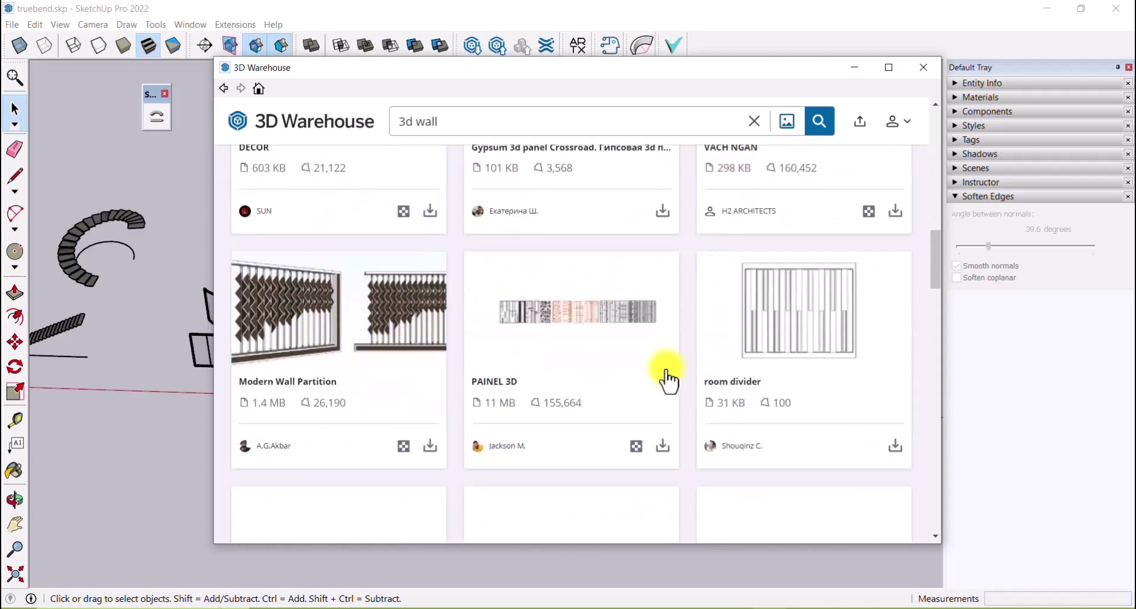
scroll(613, 387, "down", 9)
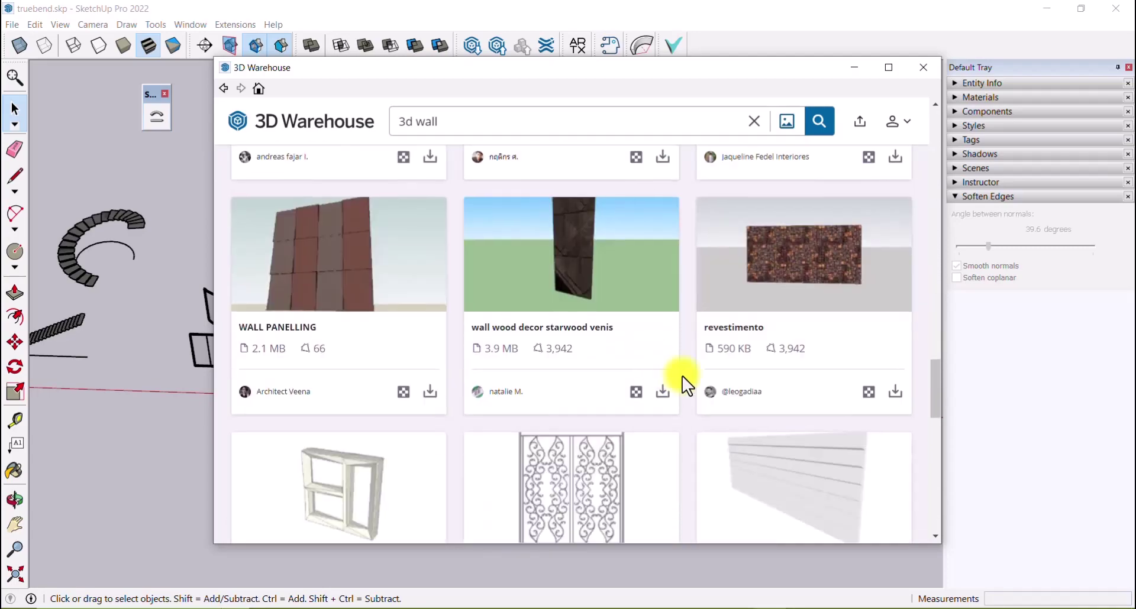
scroll(654, 343, "down", 4)
scroll(805, 358, "down", 9)
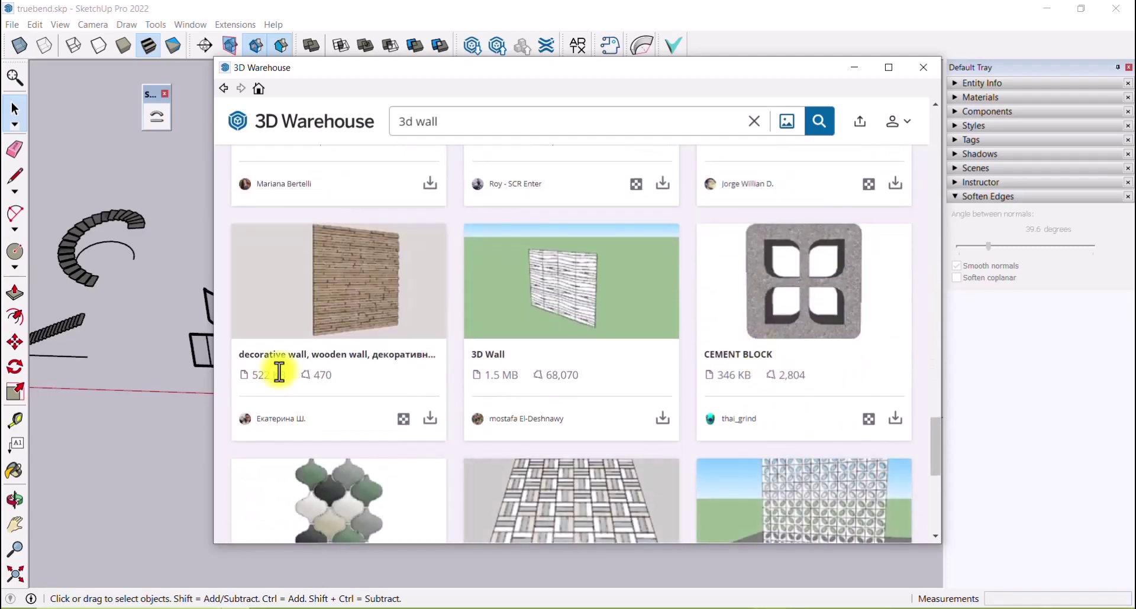
scroll(787, 379, "down", 10)
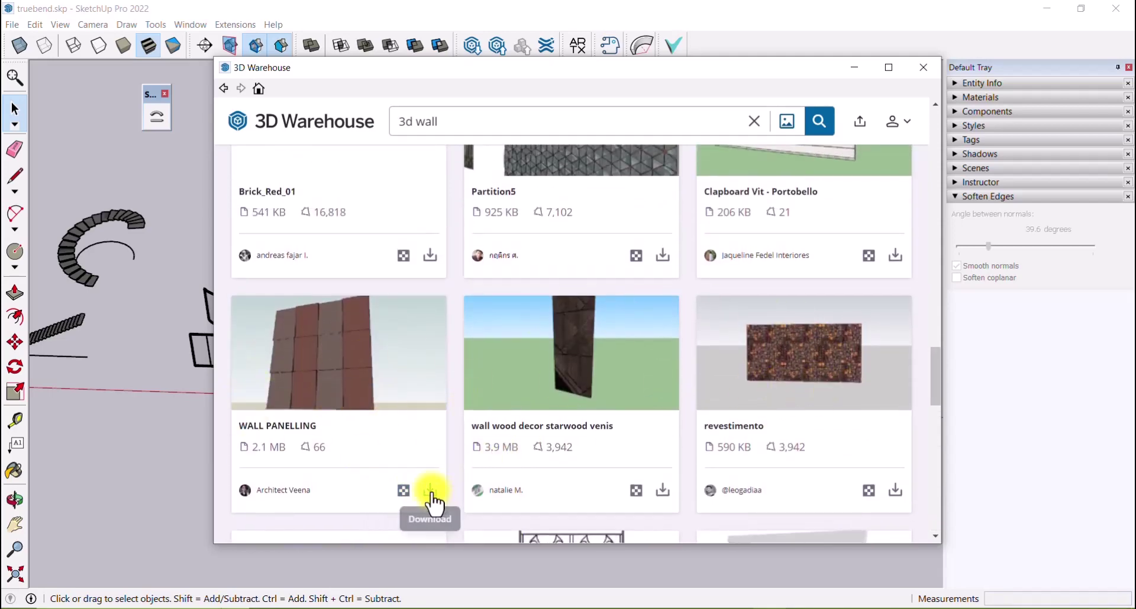
left_click(431, 491)
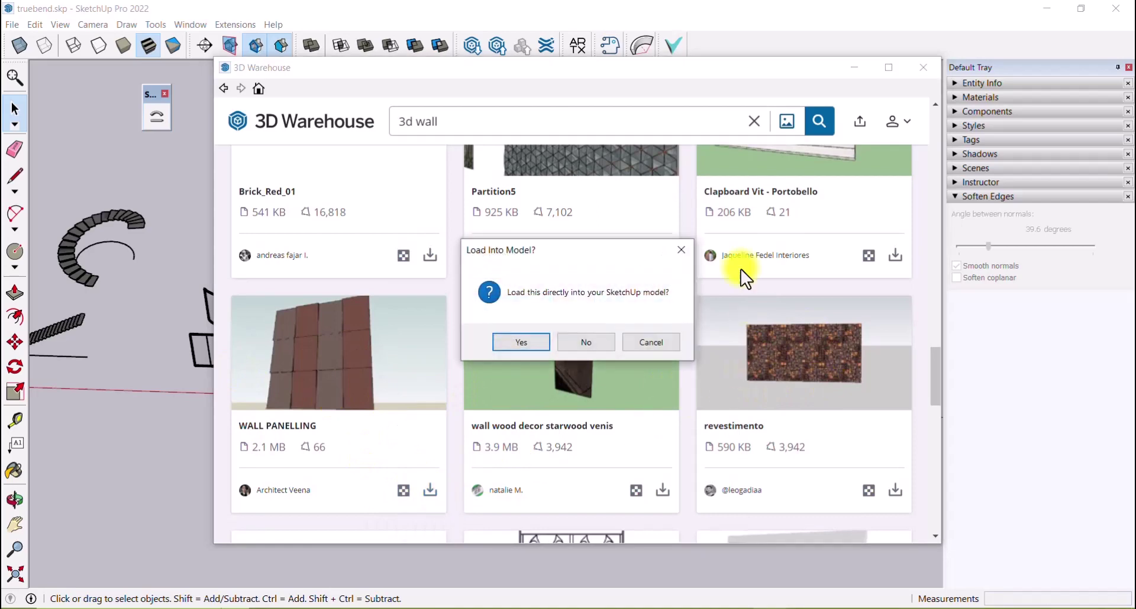
left_click(522, 342)
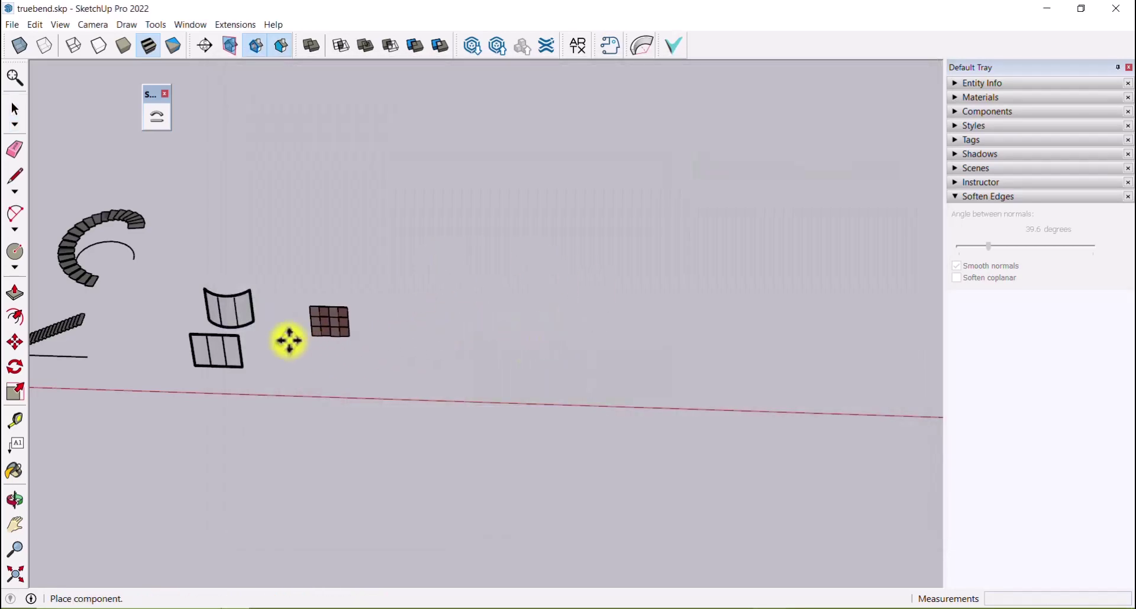
scroll(286, 337, "up", 3)
left_click(429, 388)
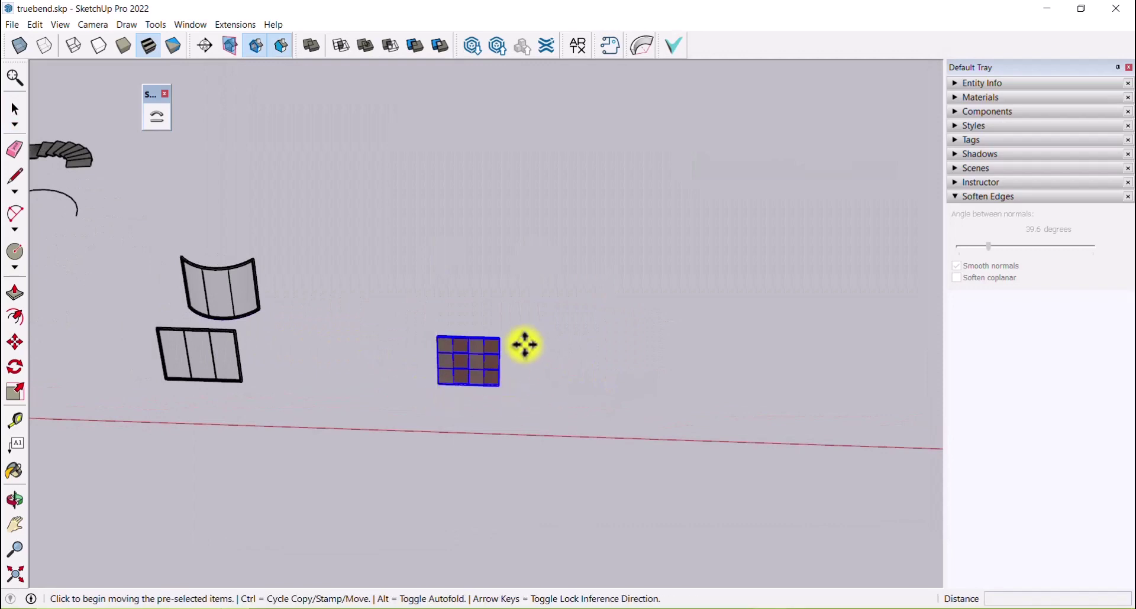
- Reopen the "3D Wall" collection in 3D Warehouse and look through it for a second wall panel
scroll(481, 398, "up", 2)
middle_click_drag(482, 398, 523, 355)
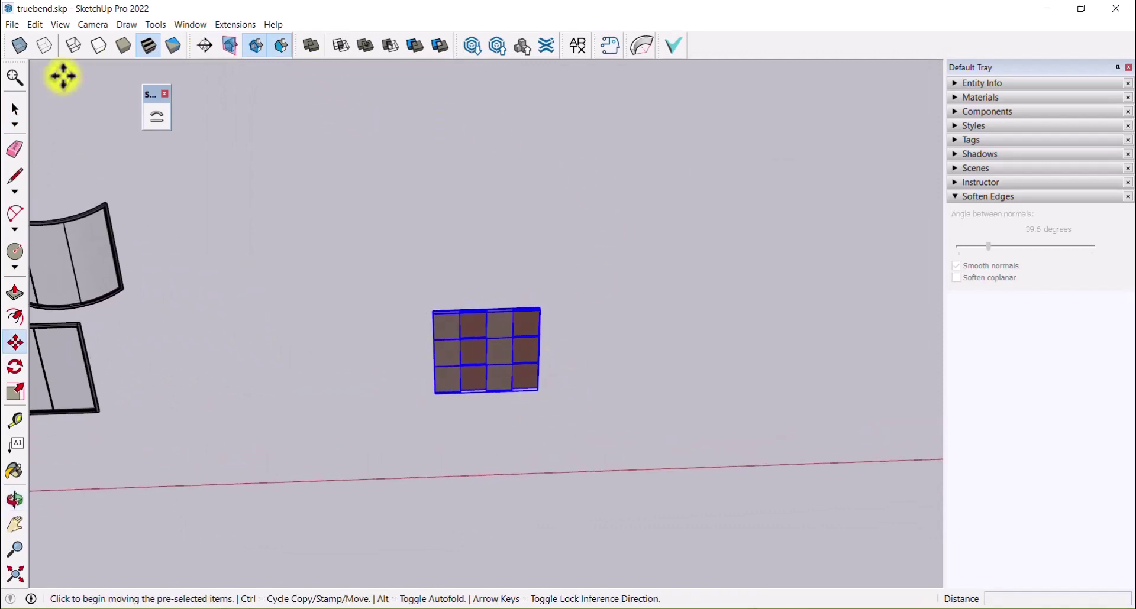
left_click(470, 50)
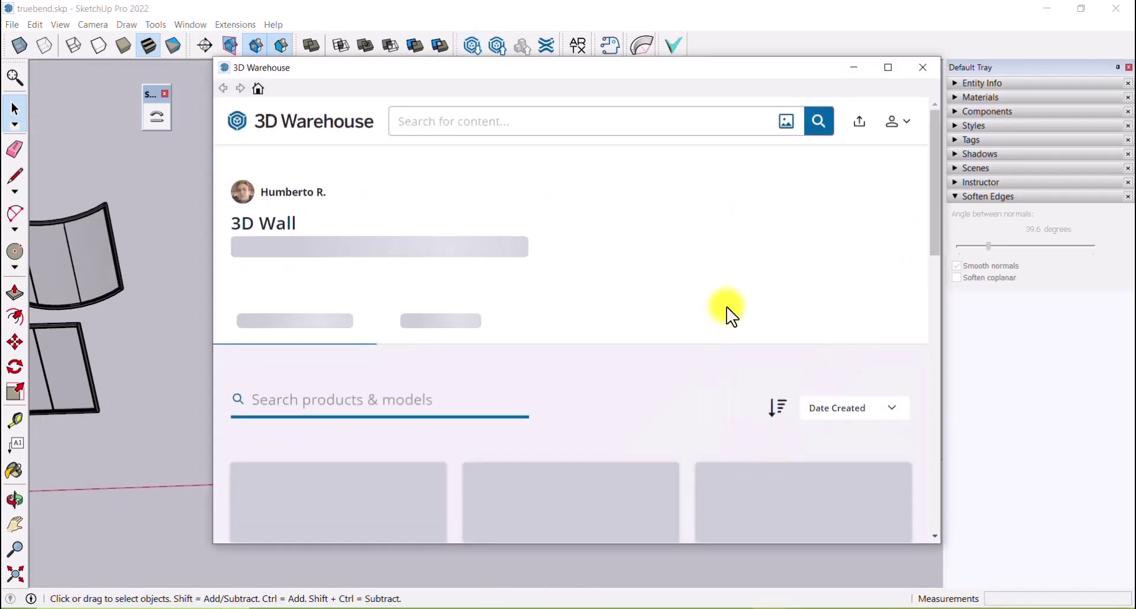
scroll(732, 317, "down", 8)
scroll(914, 411, "up", 4)
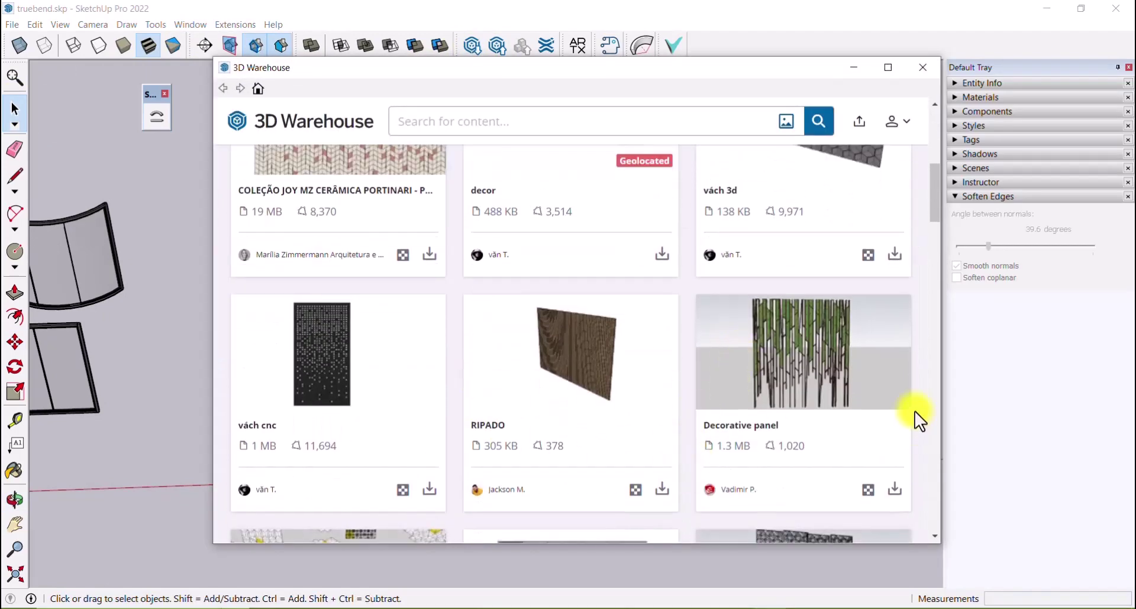
scroll(858, 425, "down", 10)
scroll(859, 435, "down", 3)
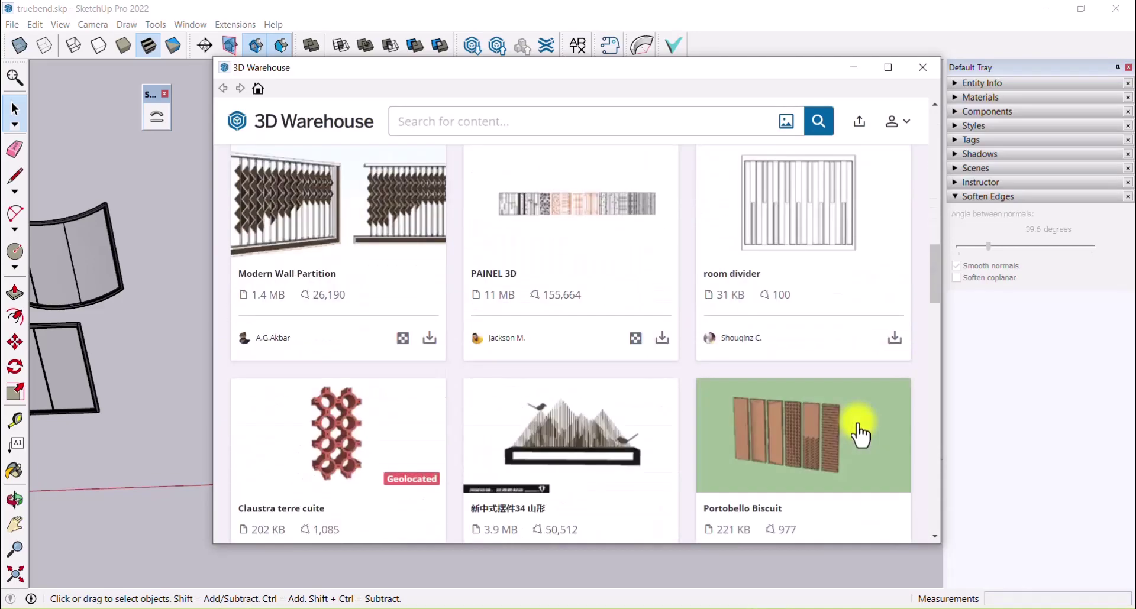
scroll(859, 435, "up", 8)
scroll(859, 435, "up", 2)
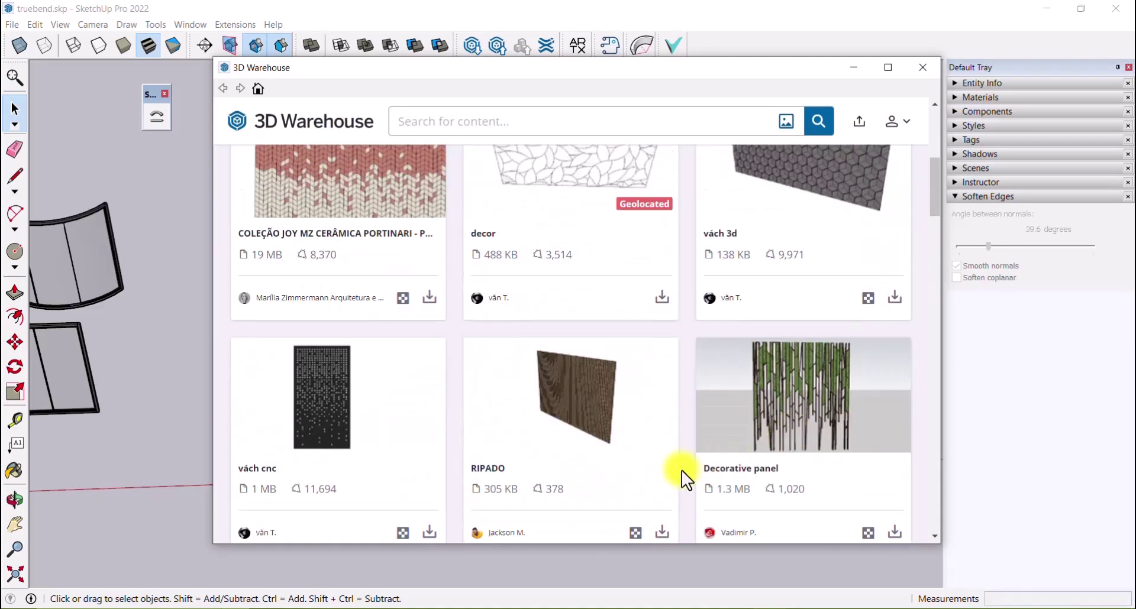
- Load the RIPADO panel directly into the model, place it beside the tiled wall panel, and deselect it
scroll(682, 477, "down", 3)
left_click(662, 319)
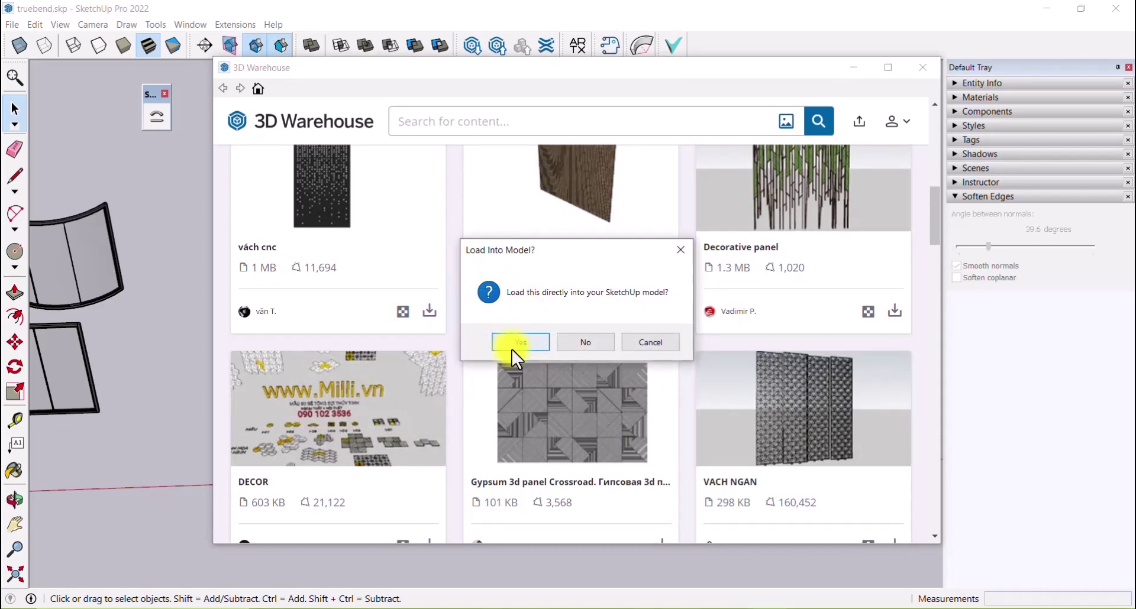
left_click(512, 349)
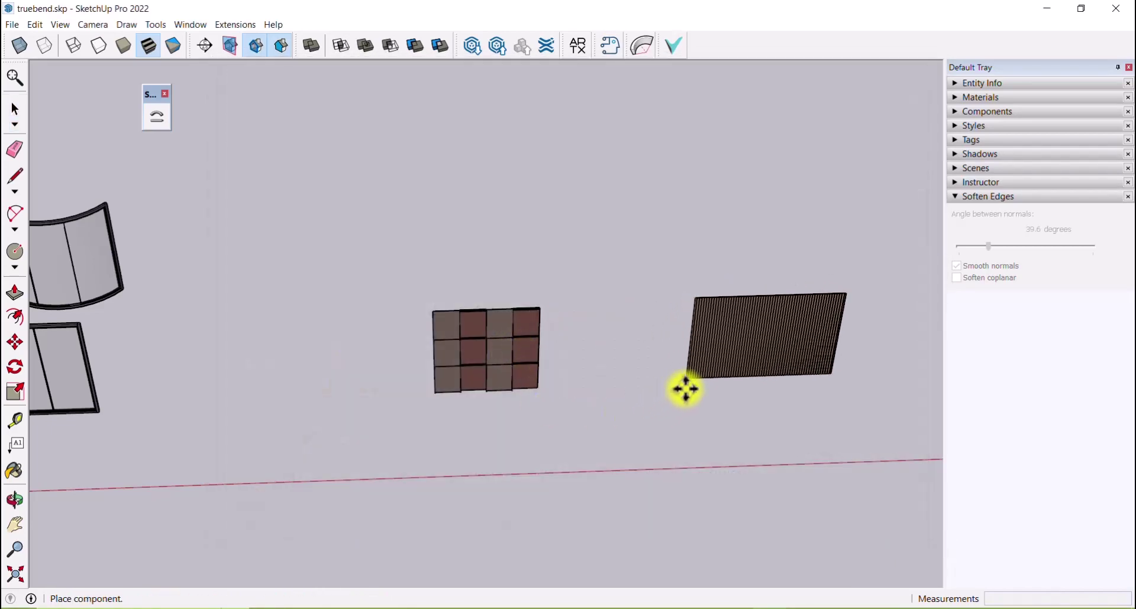
left_click(686, 379)
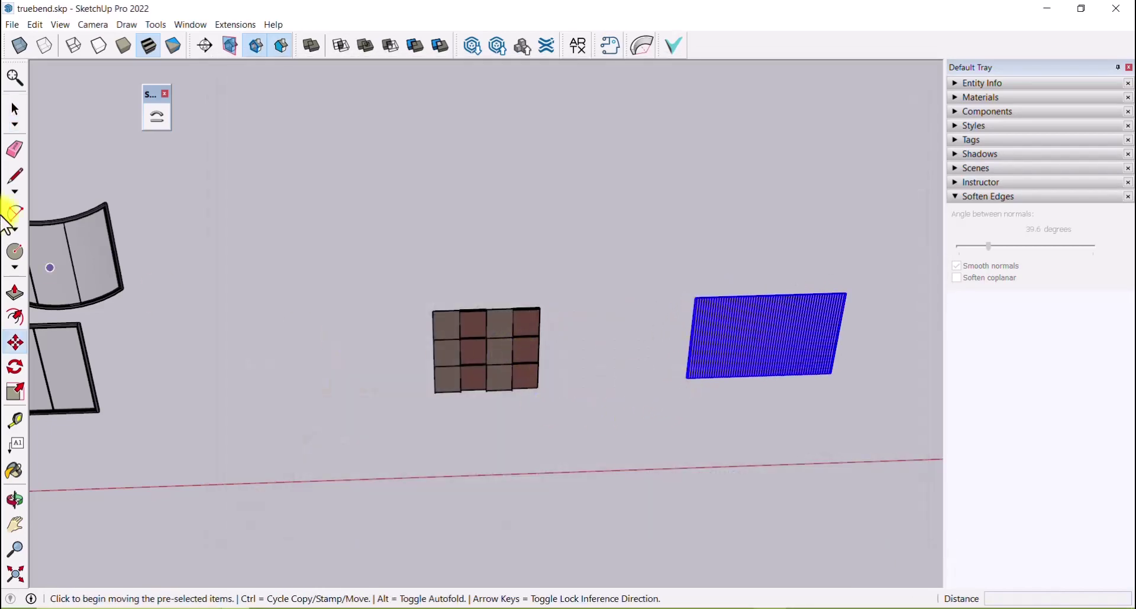
left_click(116, 148)
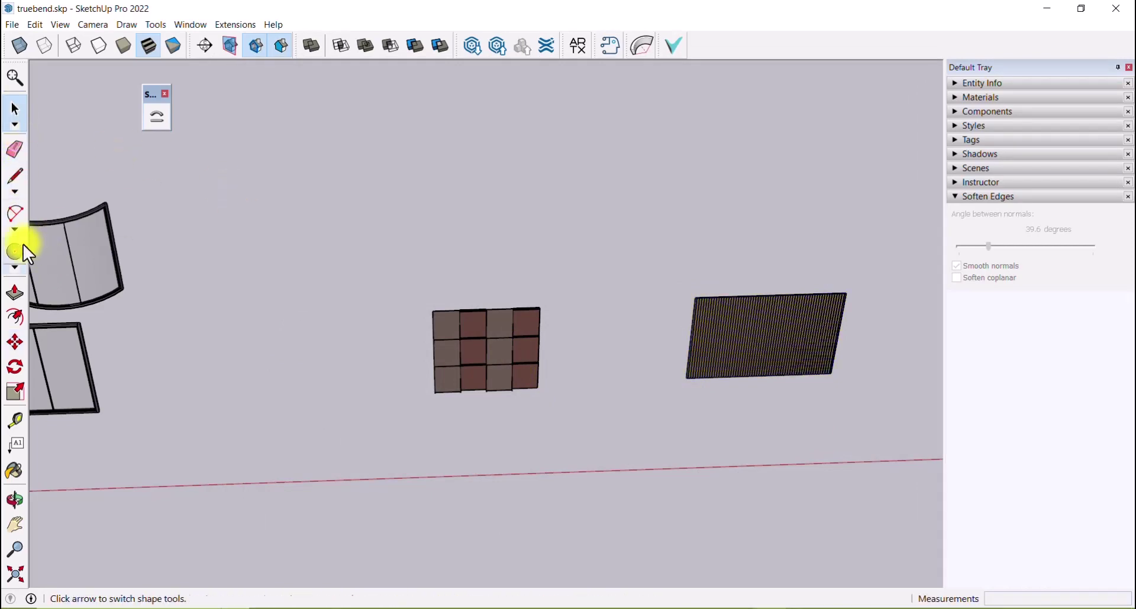
- Draw an S-shaped curve behind the tiled panel from two connected arcs with opposite bulges of about 46 cm and 66 cm
left_click(14, 214)
mouse_move(718, 249)
middle_mouse_down()
mouse_move(632, 342)
mouse_move(426, 353)
mouse_move(431, 297)
mouse_move(407, 312)
middle_mouse_up()
left_click(406, 312)
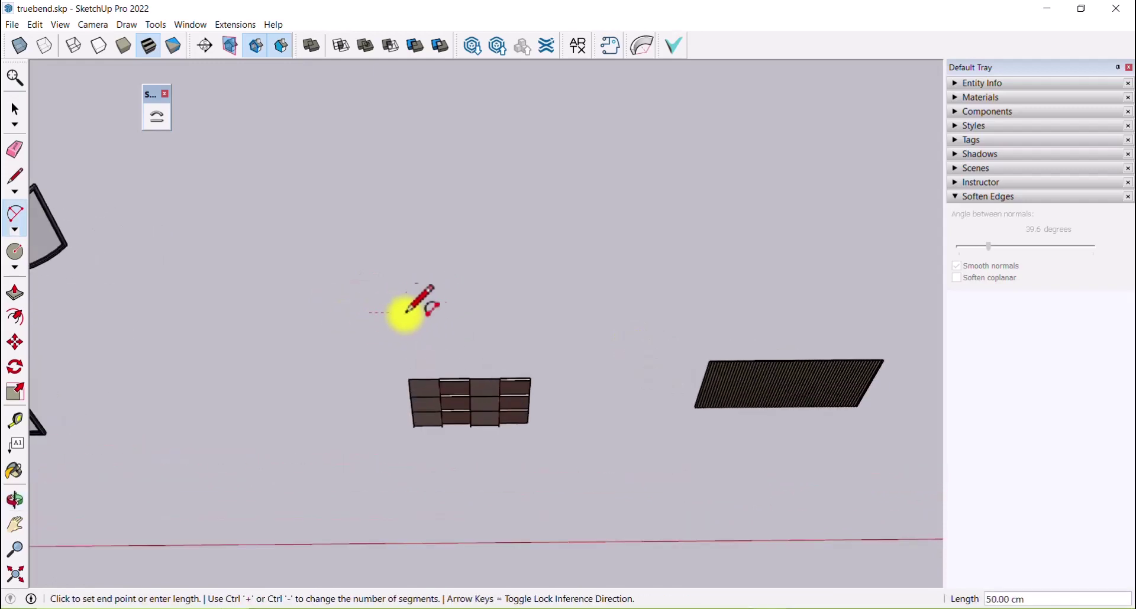
left_click(459, 313)
left_click(429, 294)
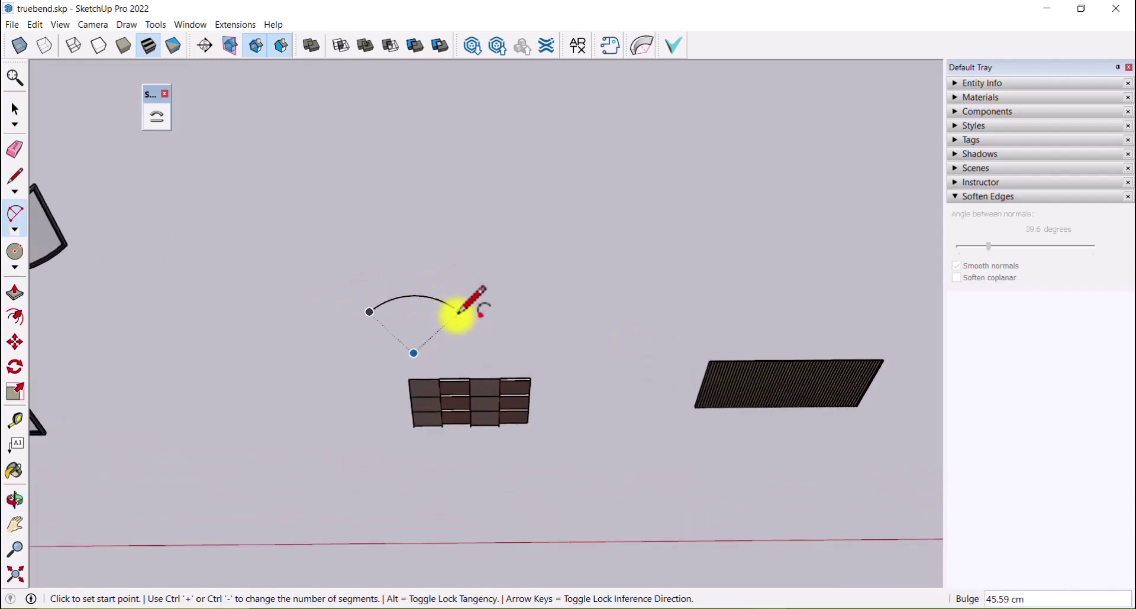
left_click(459, 311)
left_click(588, 309)
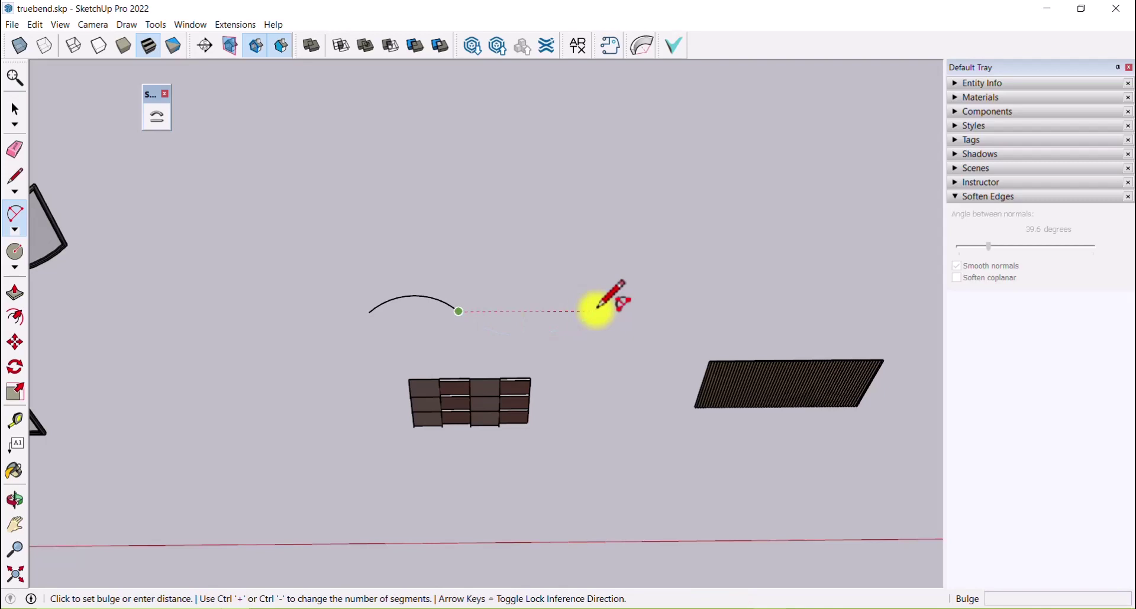
left_click(529, 335)
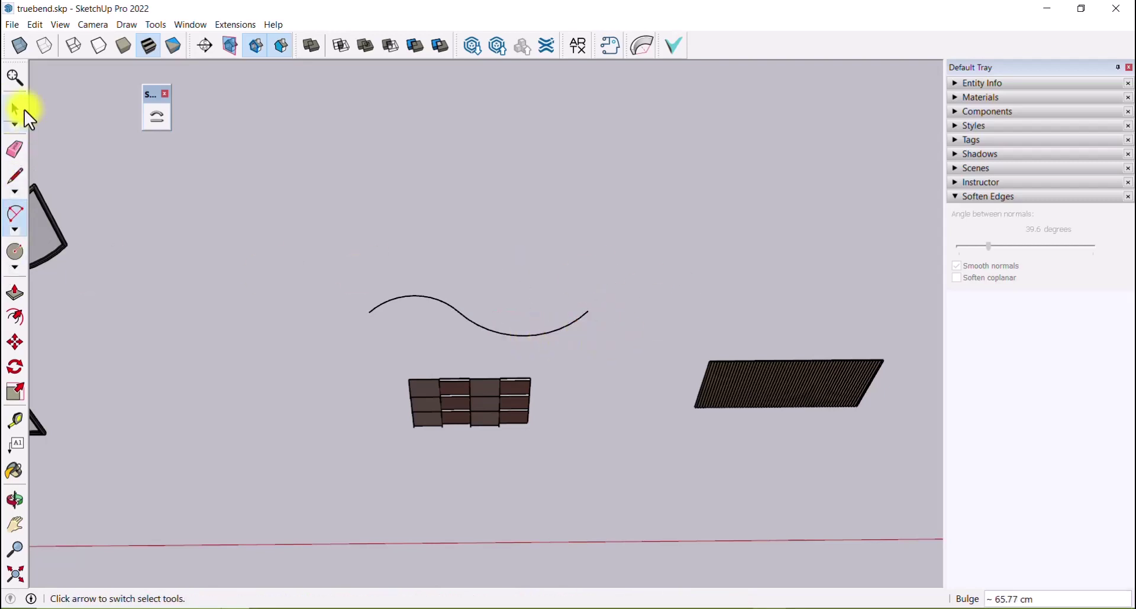
- Draw a second S-shaped curve behind the RIPADO panel, starting with an arc about 207 cm wide and 59 cm in bulge
scroll(258, 249, "down", 3)
scroll(773, 280, "up", 3)
left_click(515, 300)
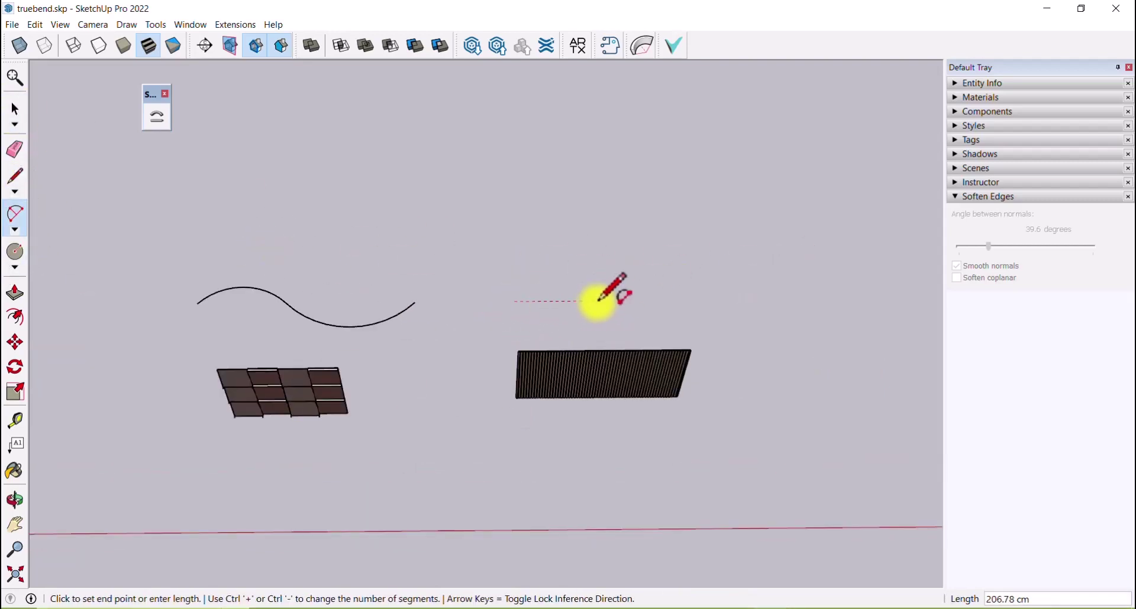
left_click(597, 300)
left_click(561, 279)
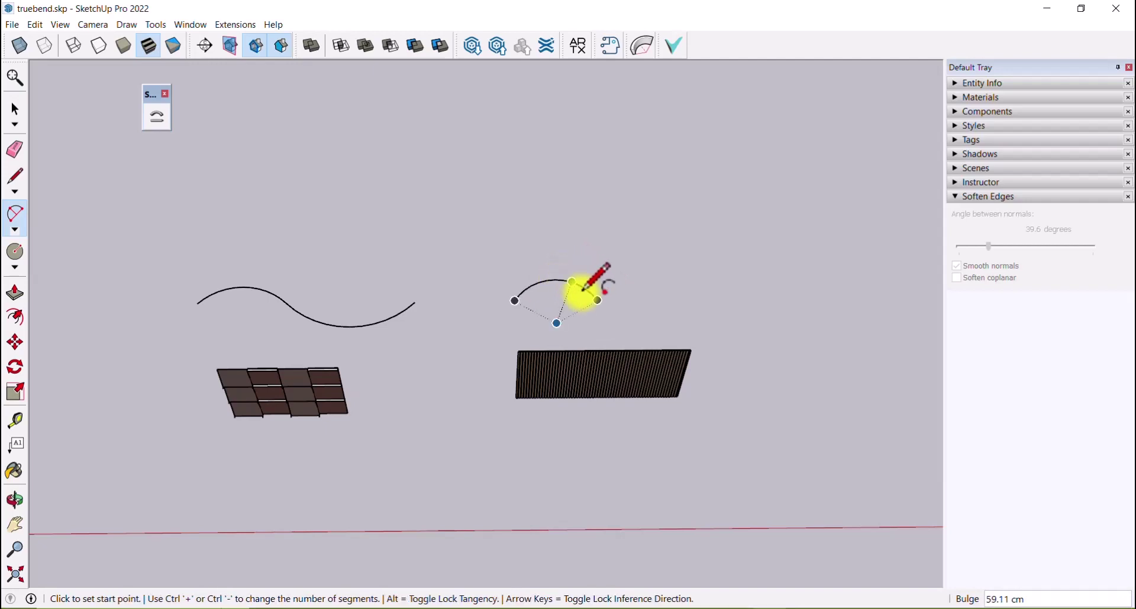
left_click(598, 299)
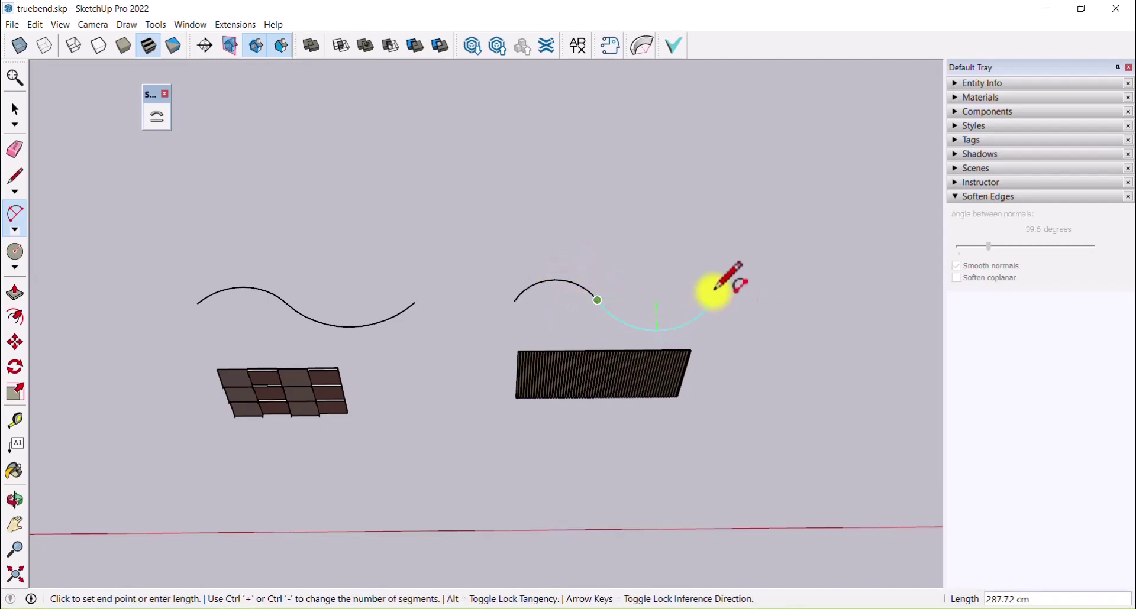
left_click(666, 329)
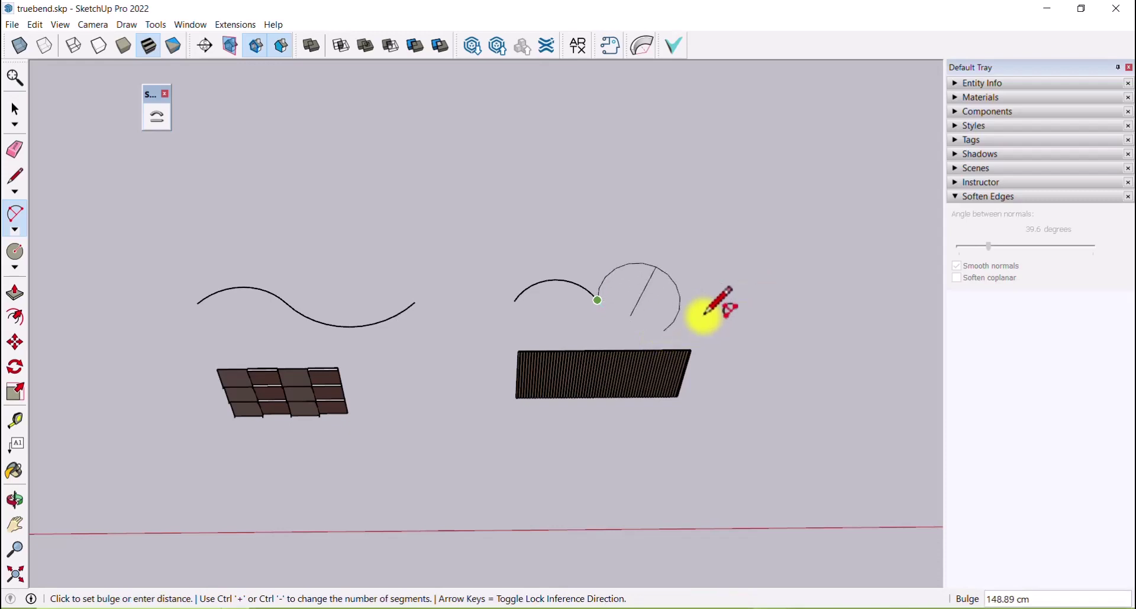
left_click(628, 327)
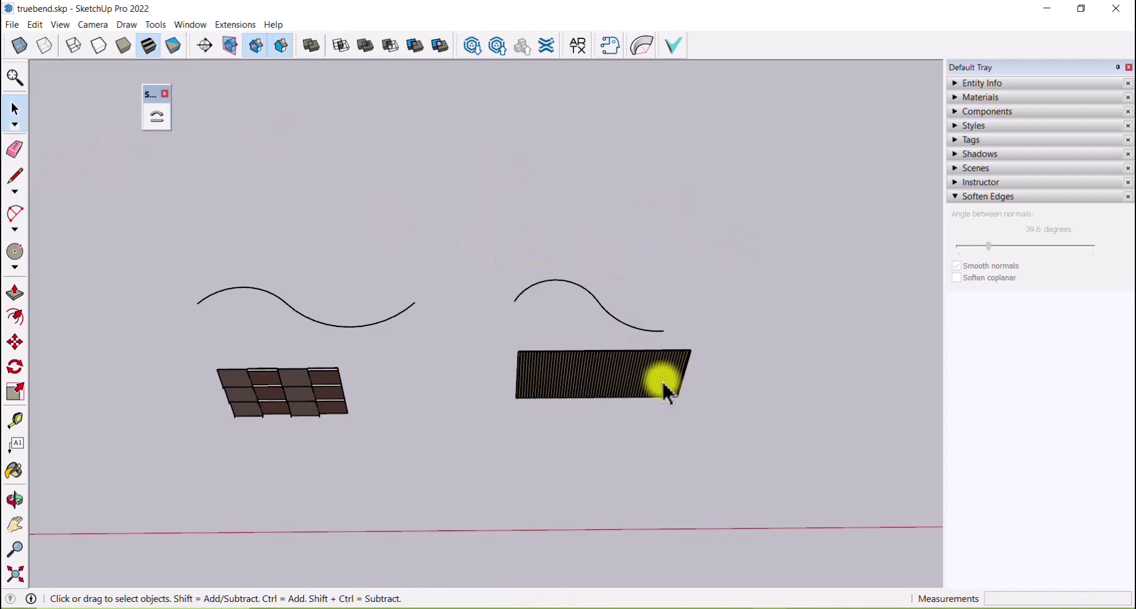
- Draw a straight line along the bottom back edge of the RIPADO panel from corner to corner
middle_click_drag(87, 181, 349, 272)
scroll(385, 266, "up", 3)
scroll(526, 242, "up", 3)
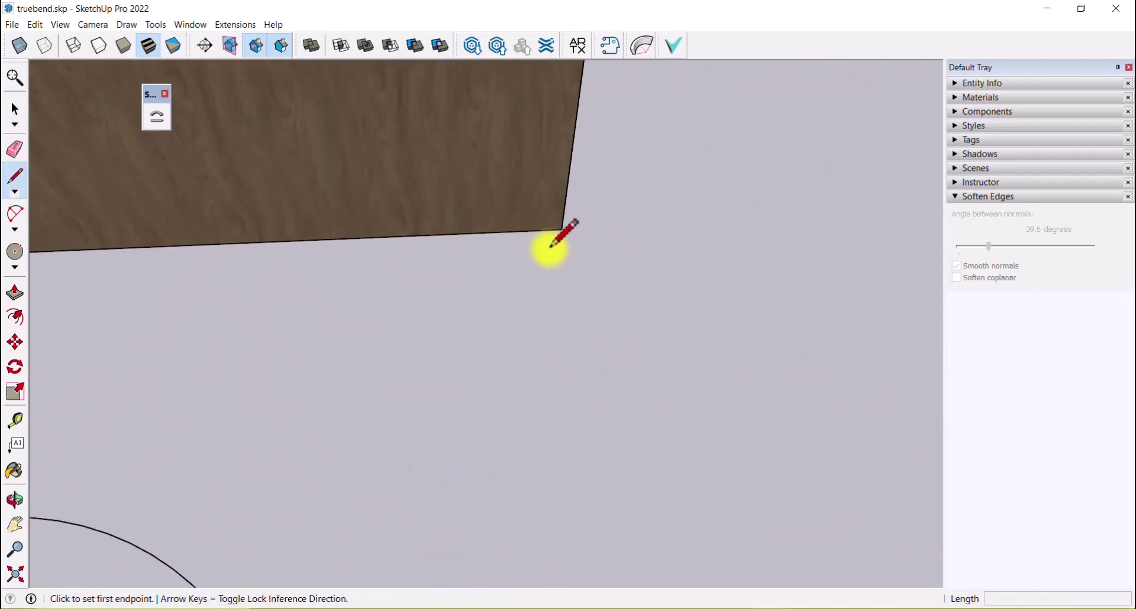
left_click(560, 228)
scroll(819, 299, "down", 3)
scroll(358, 274, "up", 4)
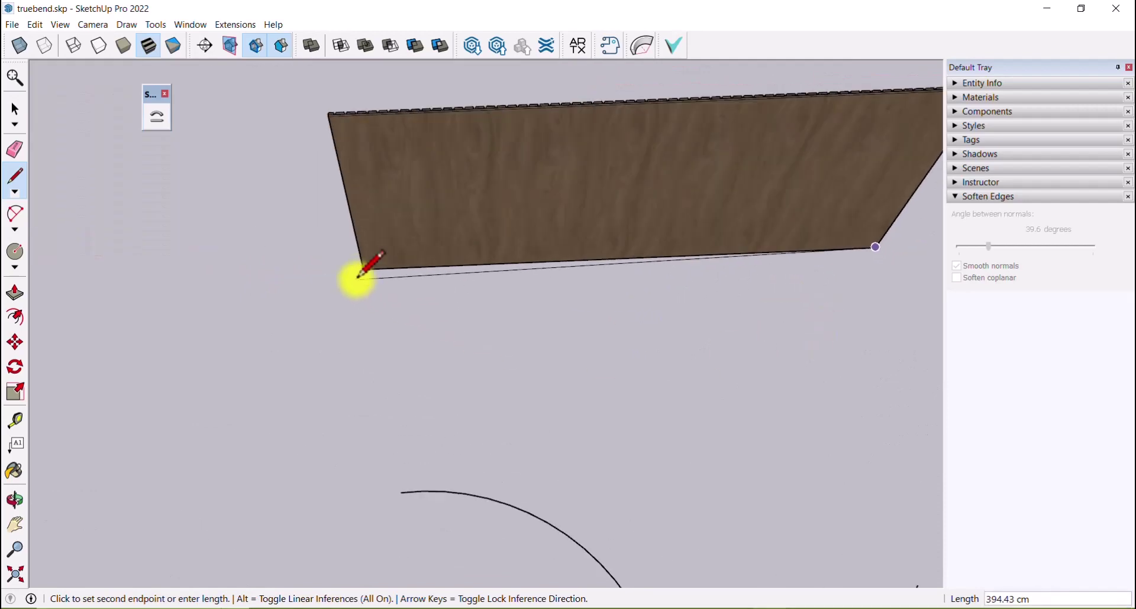
left_click(15, 110)
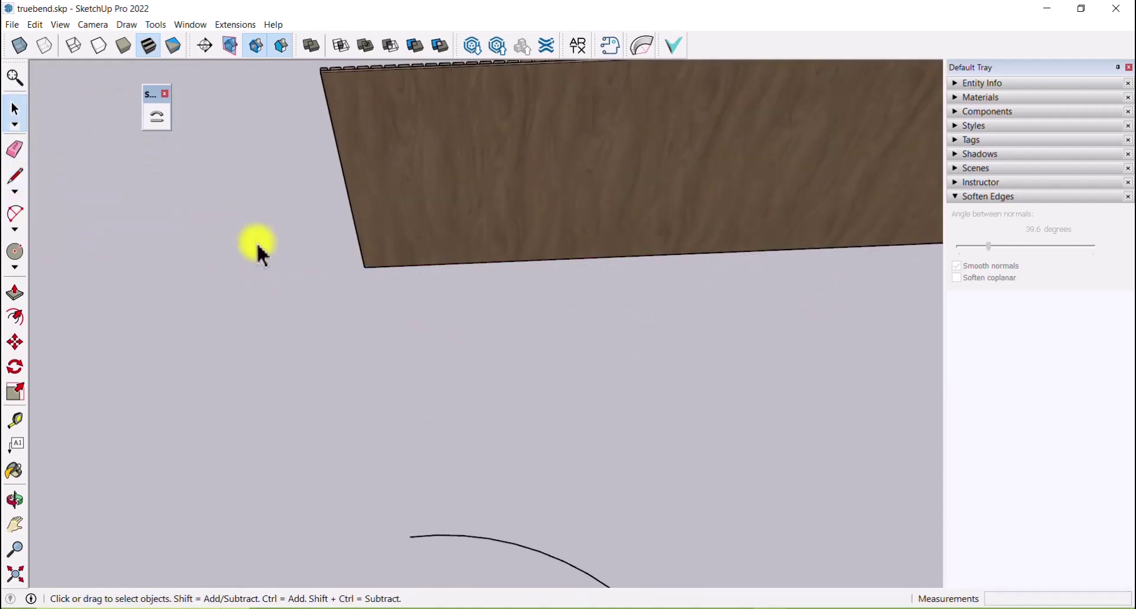
- Try to bend the RIPADO panel along the S-shaped curve behind it with Shape Bender, and undo the bend
scroll(257, 246, "down", 3)
left_click(370, 205)
left_click(158, 116)
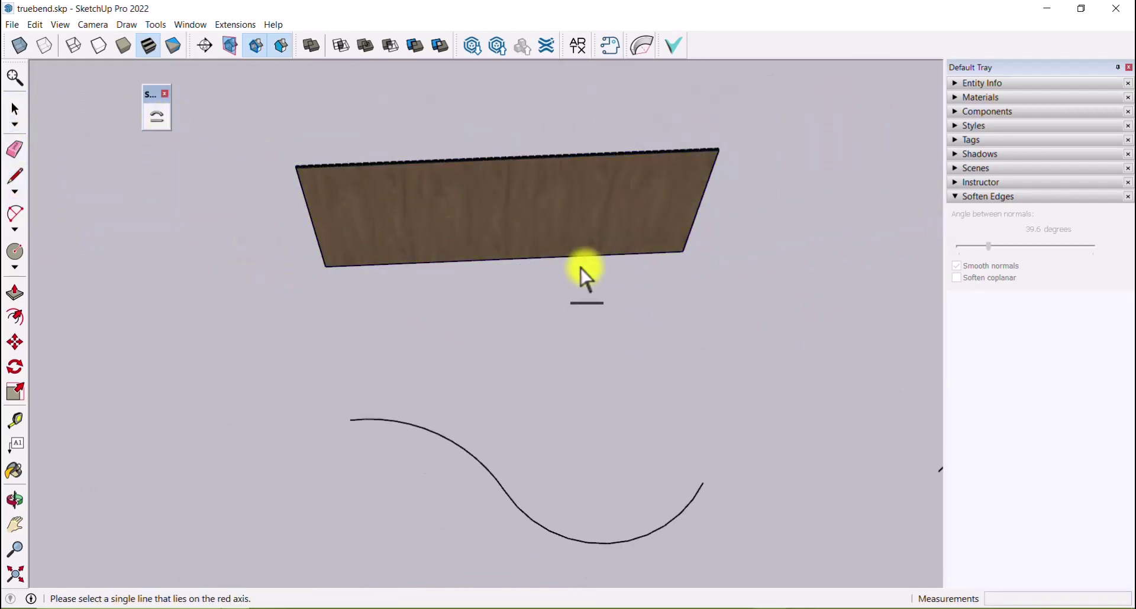
scroll(626, 265, "down", 2)
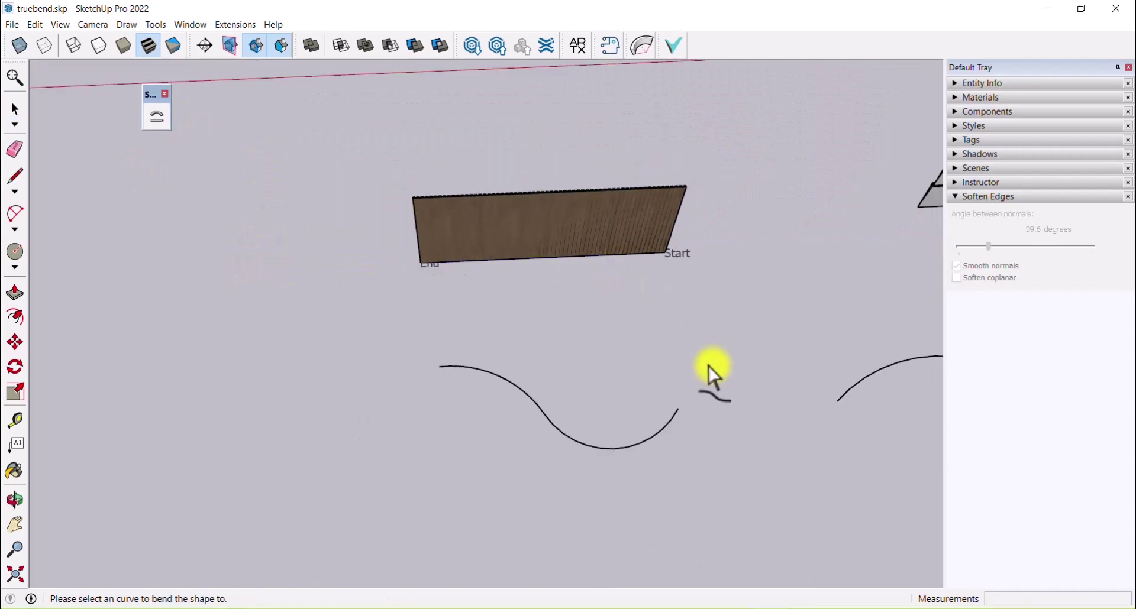
left_click(678, 417)
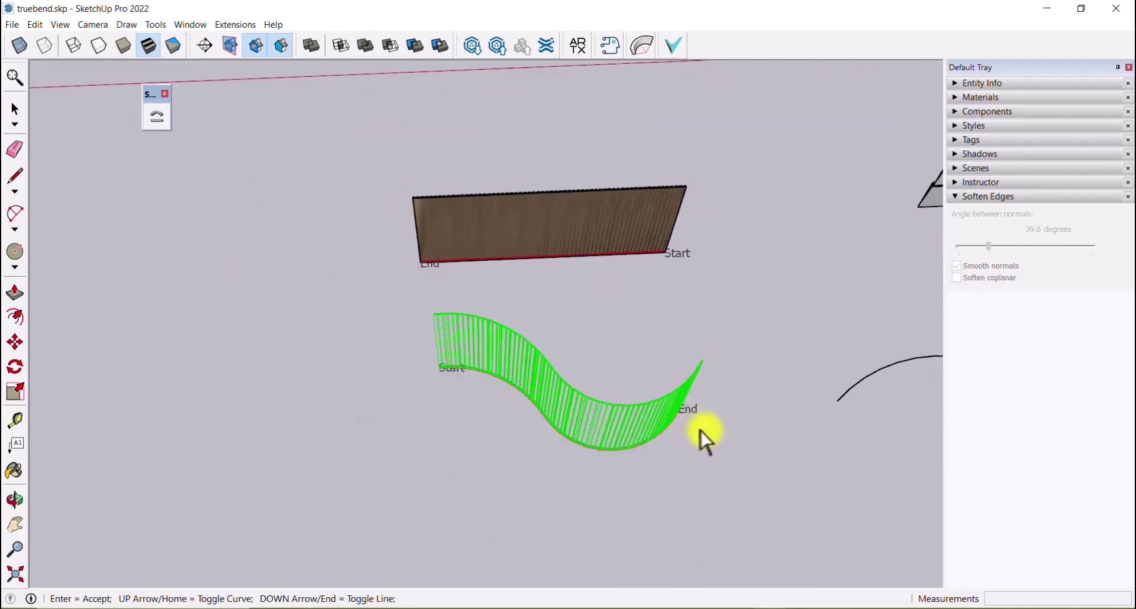
middle_click_drag(705, 436, 788, 295)
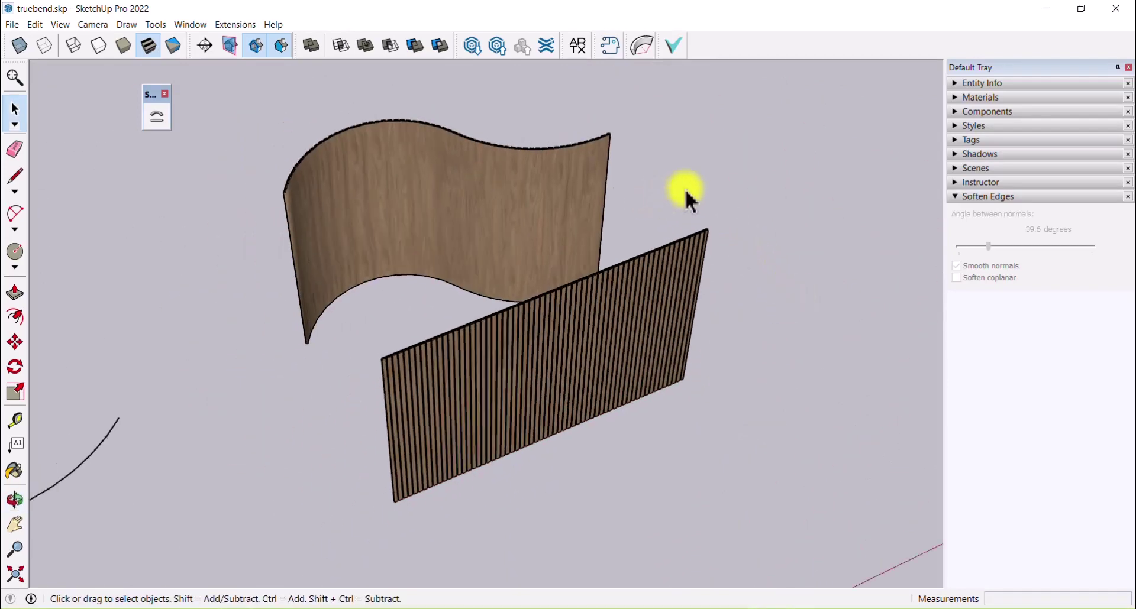
middle_click_drag(685, 193, 763, 303)
middle_click_drag(293, 309, 577, 243)
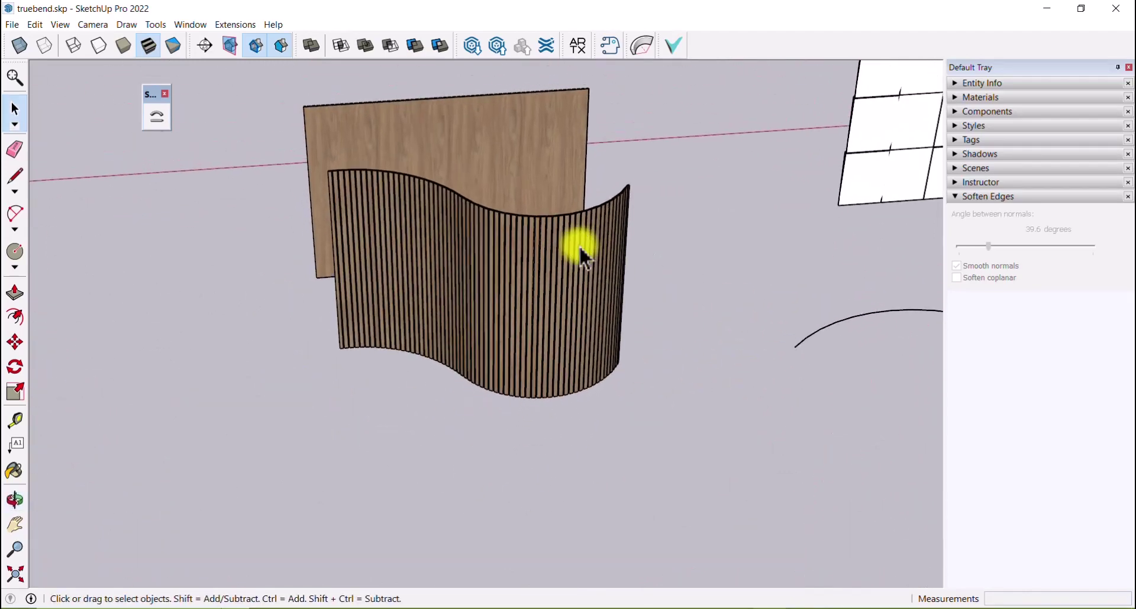
key("ctrl+z")
- Delete the S-shaped curve behind the RIPADO panel and draw a replacement arc bulging about 43 cm towards the panel
middle_click_drag(664, 276, 83, 467)
middle_click_drag(608, 381, 357, 273)
key("Delete")
key("a")
left_click(358, 274)
scroll(489, 272, "down", 2)
left_click(494, 270)
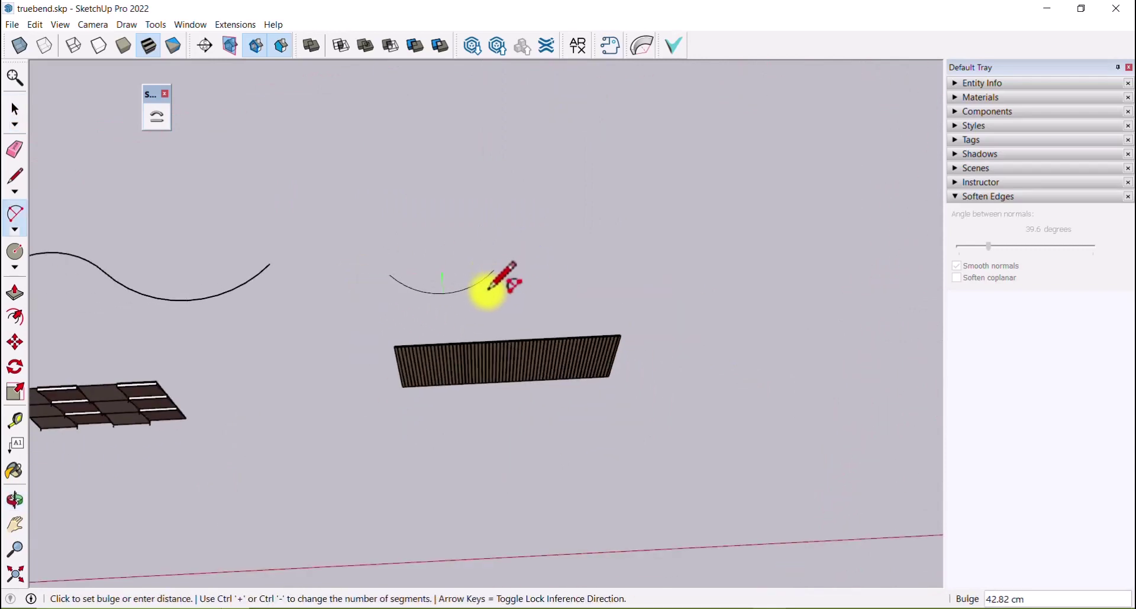
left_click(491, 269)
- Try a second arc from the first arc's end with a bulge of about 226 cm, and undo it
left_click(494, 269)
left_click(666, 285)
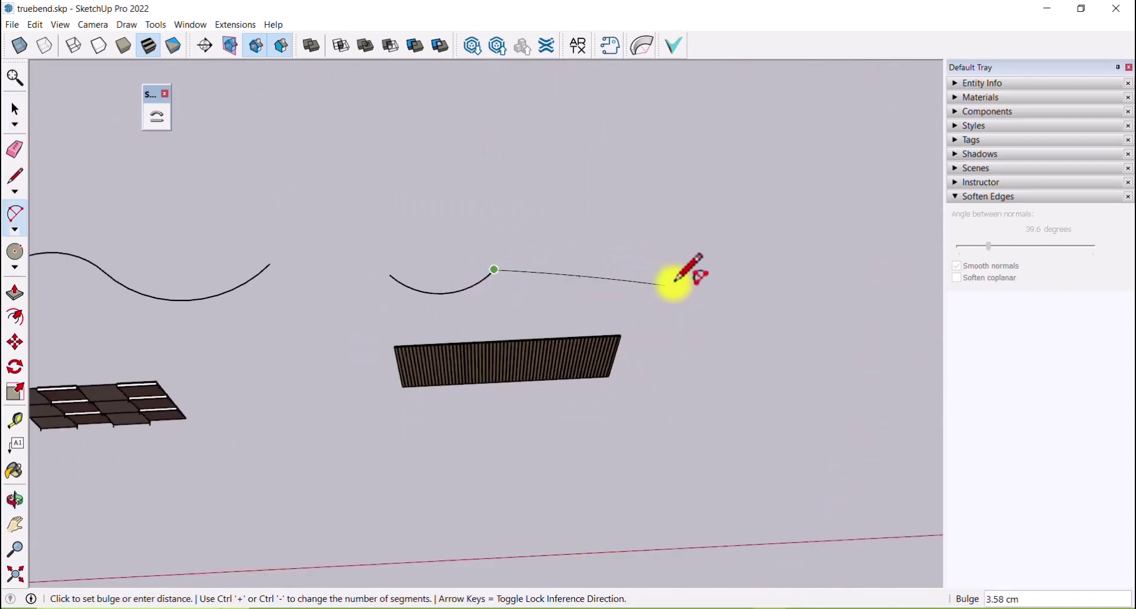
left_click(594, 238)
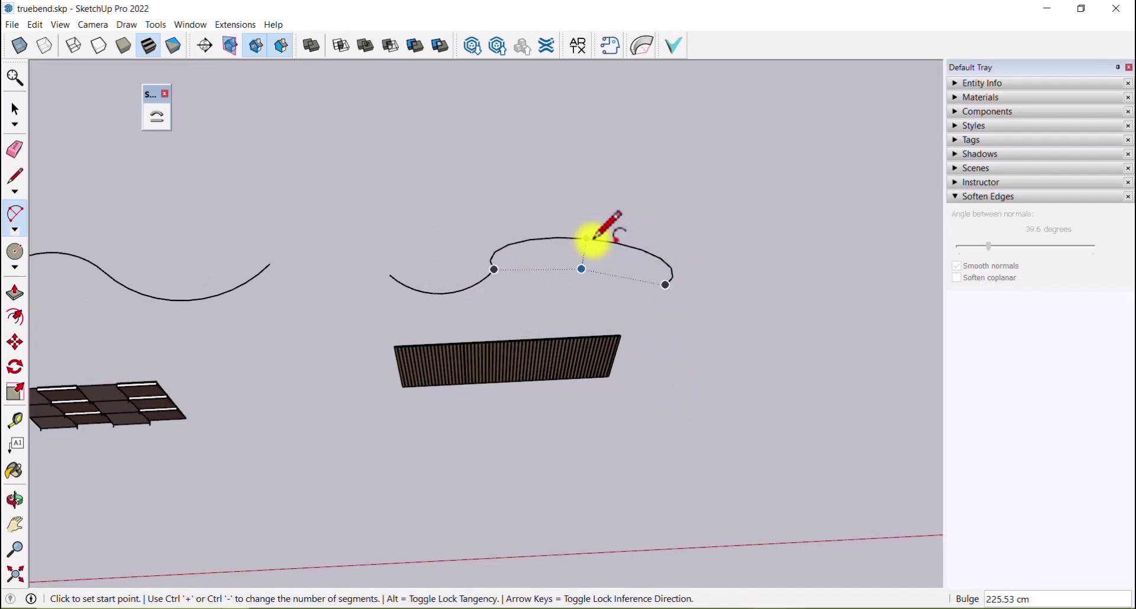
key("ctrl+z")
- Complete the S-shaped curve with a second arc from the first arc's end, bulging about 79 cm away from the RIPADO panel
left_click(493, 269)
left_click(667, 273)
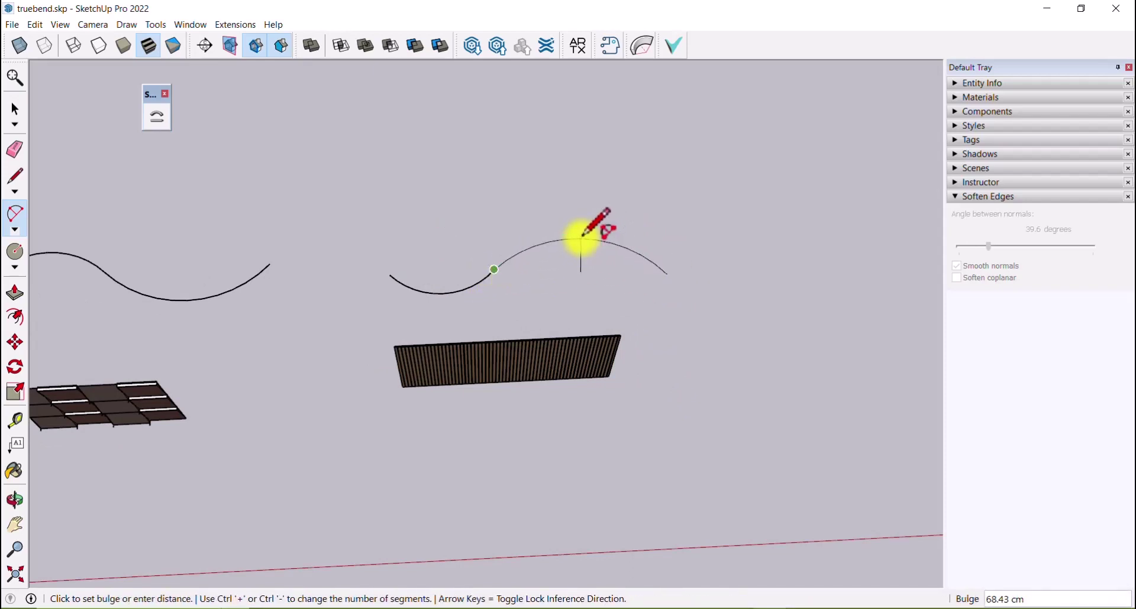
left_click(581, 234)
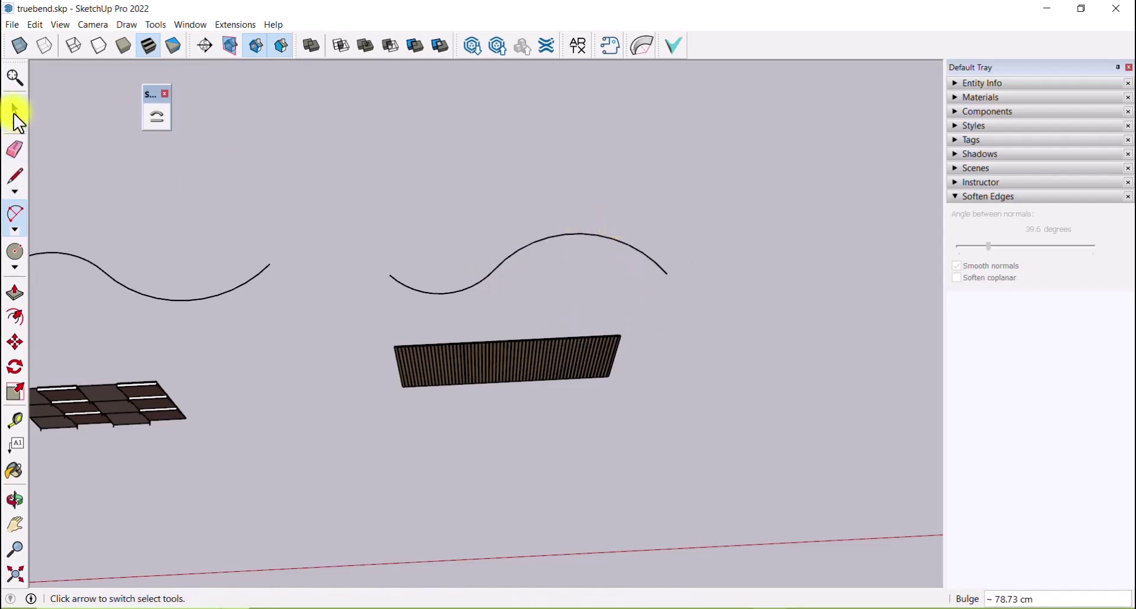
- Bend the RIPADO panel along the redrawn S-shaped curve with Shape Bender, using the straight line at its bottom edge
left_click(457, 383)
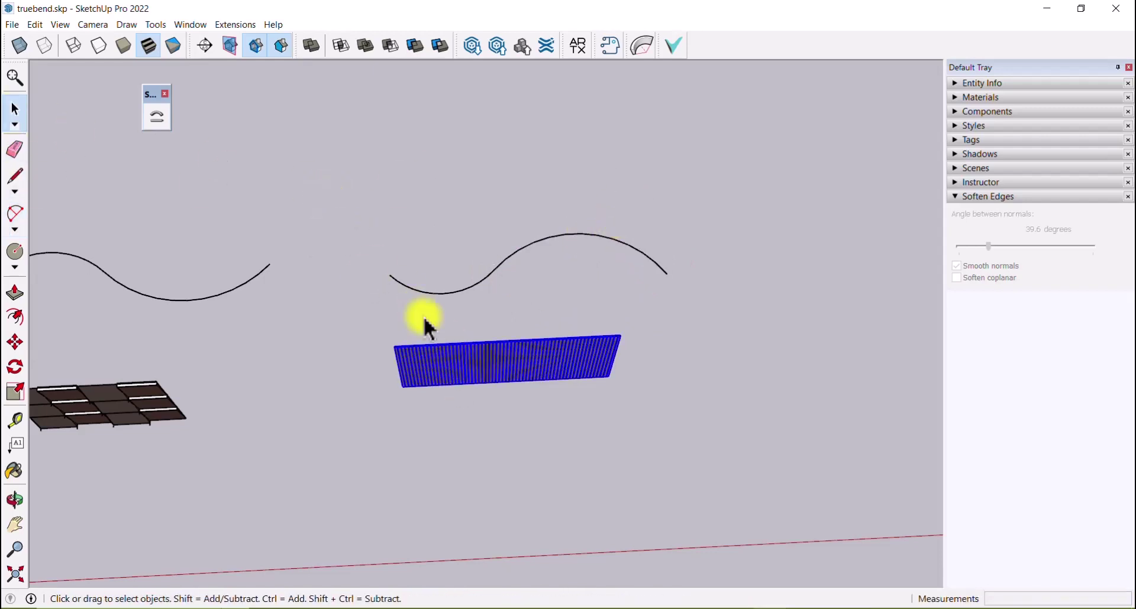
left_click(157, 118)
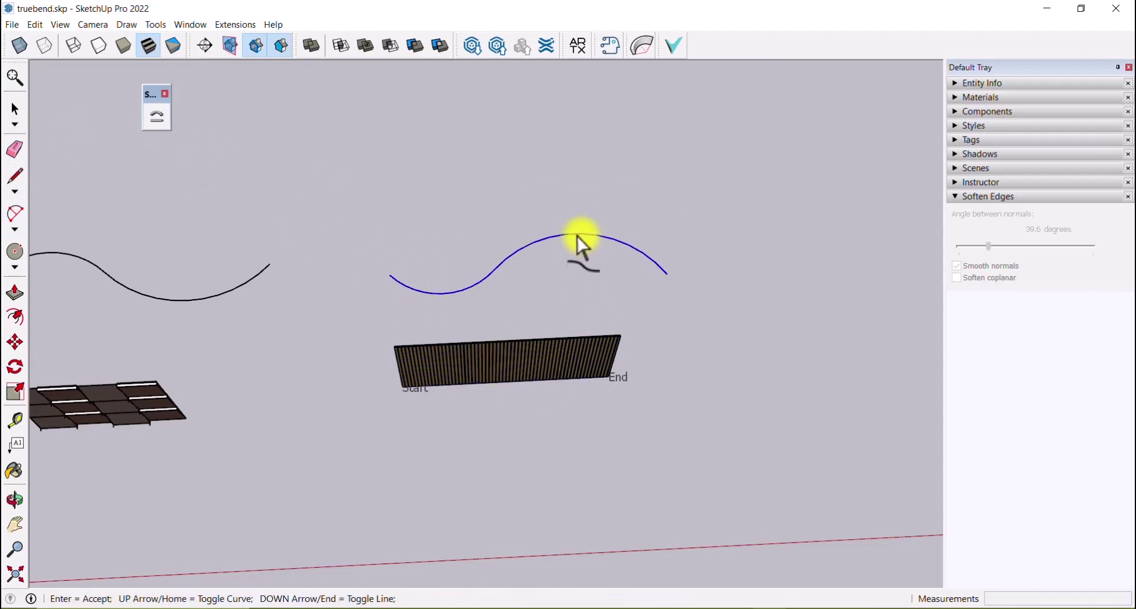
middle_click_drag(577, 237, 865, 331)
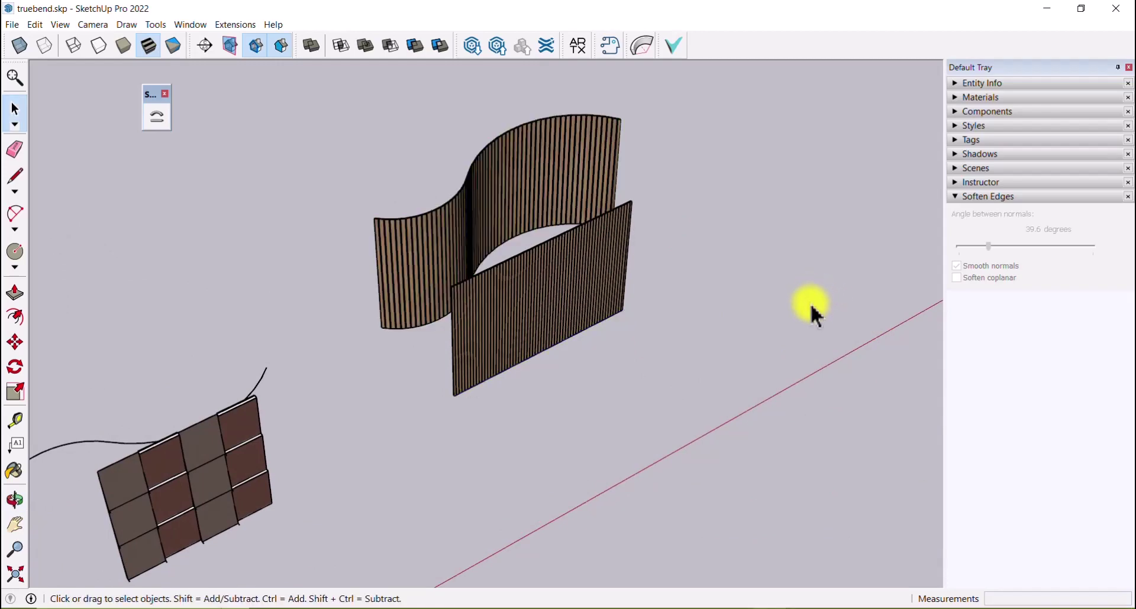
middle_click_drag(811, 303, 686, 342)
- Draw a straight line along the bottom edge of the tiled wall panel from corner to corner
scroll(778, 385, "down", 4)
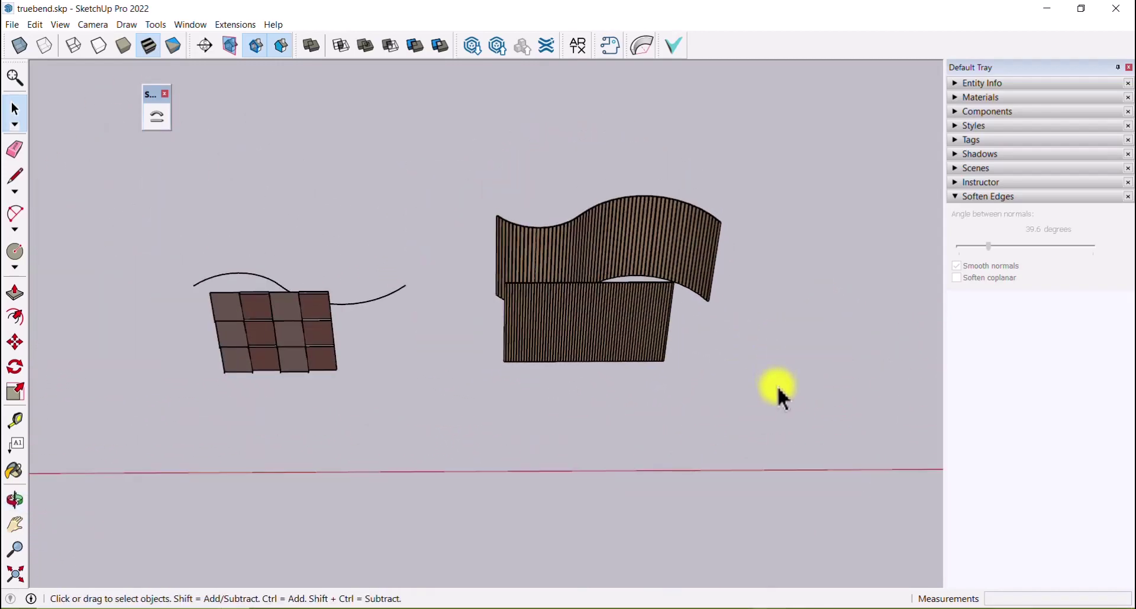
scroll(568, 273, "up", 4)
scroll(847, 336, "down", 2)
scroll(384, 343, "up", 2)
scroll(388, 352, "up", 2)
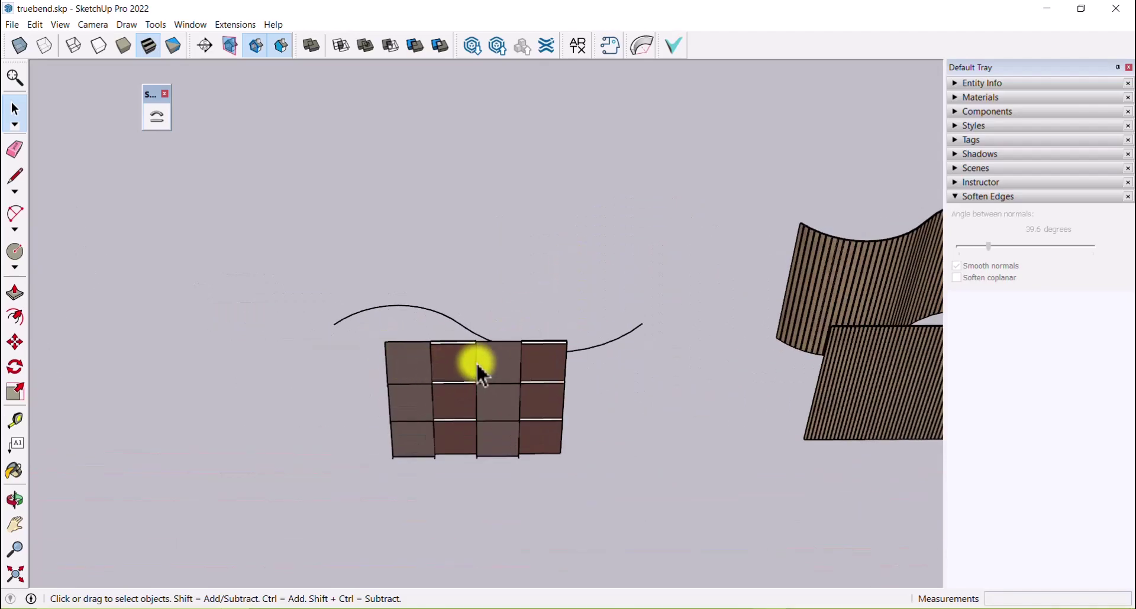
middle_click_drag(477, 368, 494, 391)
left_click(13, 177)
scroll(419, 515, "up", 4)
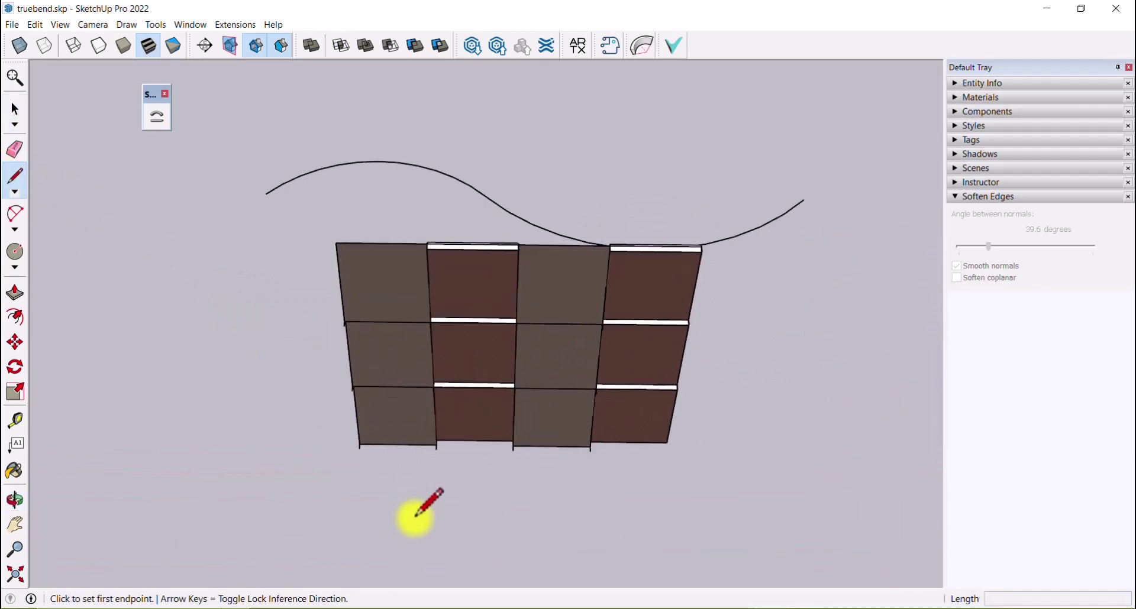
left_click(340, 363)
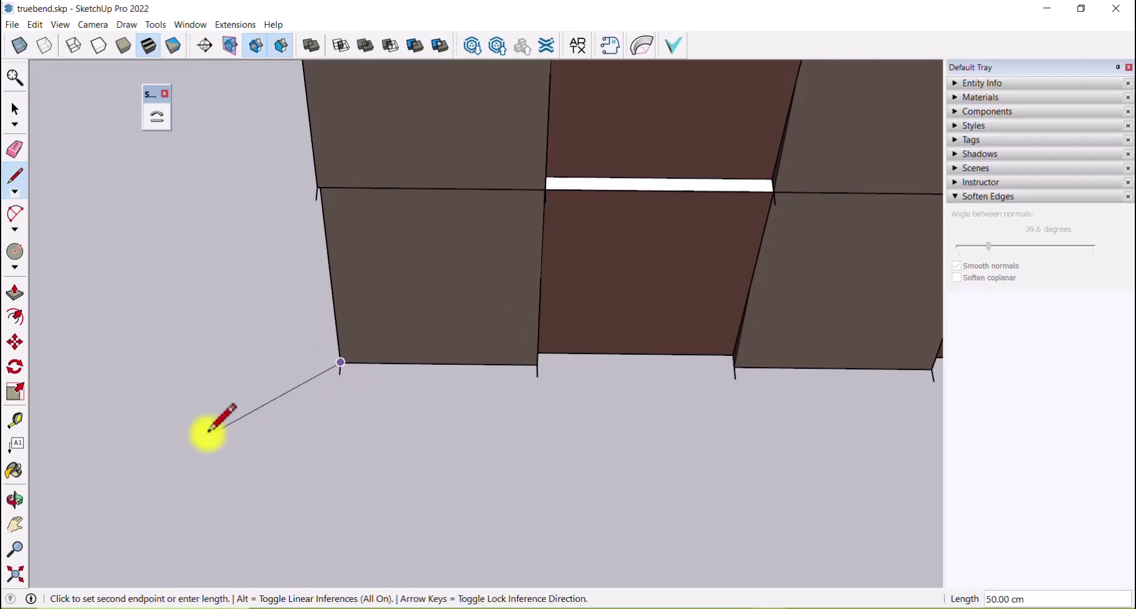
scroll(379, 426, "down", 5)
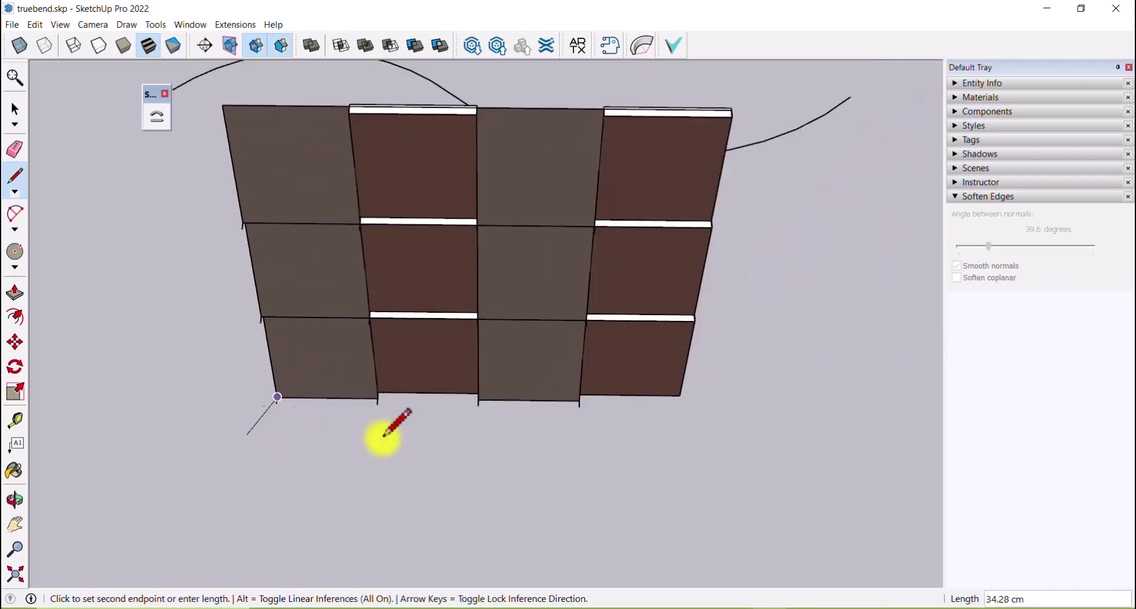
left_click(679, 402)
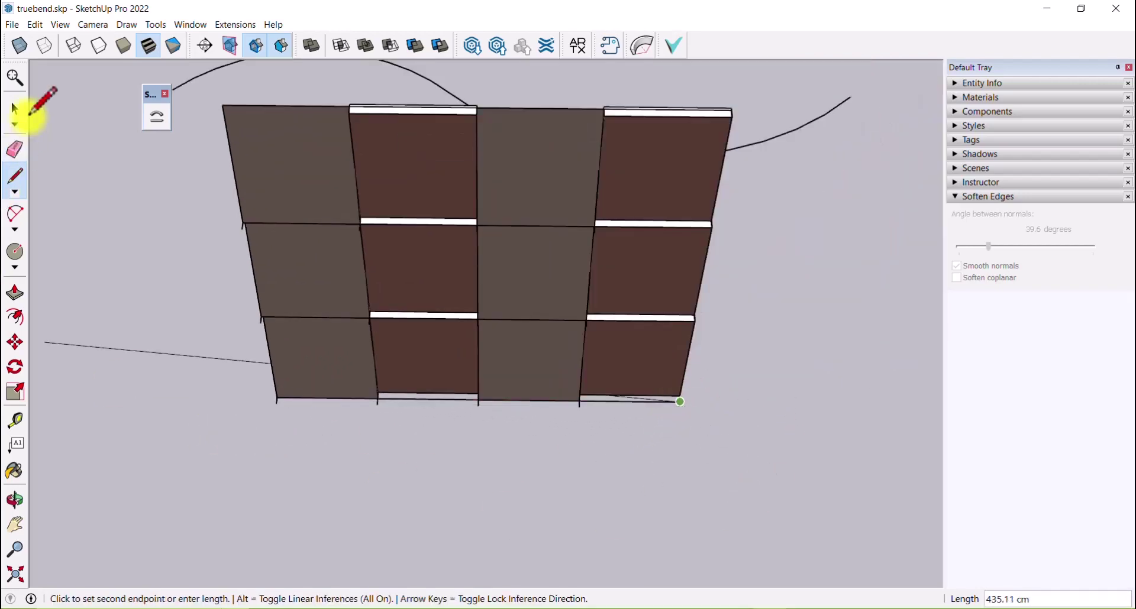
- Bend the tiled wall panel along its S-shaped curve with Shape Bender, using the straight line at its bottom edge
left_click(15, 110)
scroll(419, 473, "down", 3)
scroll(419, 474, "down", 2)
left_click(449, 393)
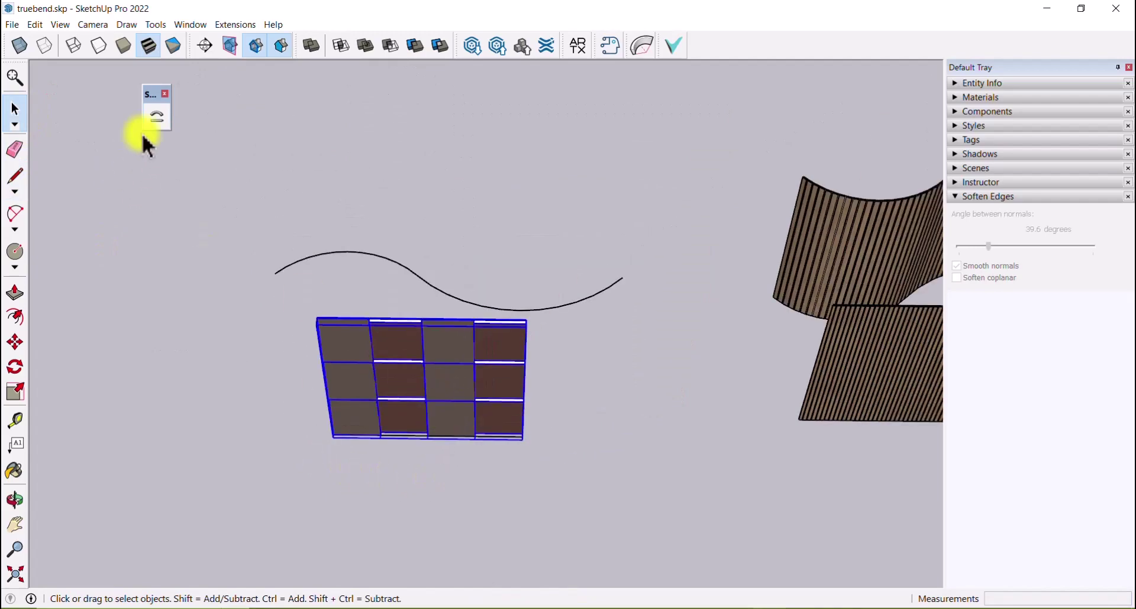
left_click(157, 116)
left_click(407, 436)
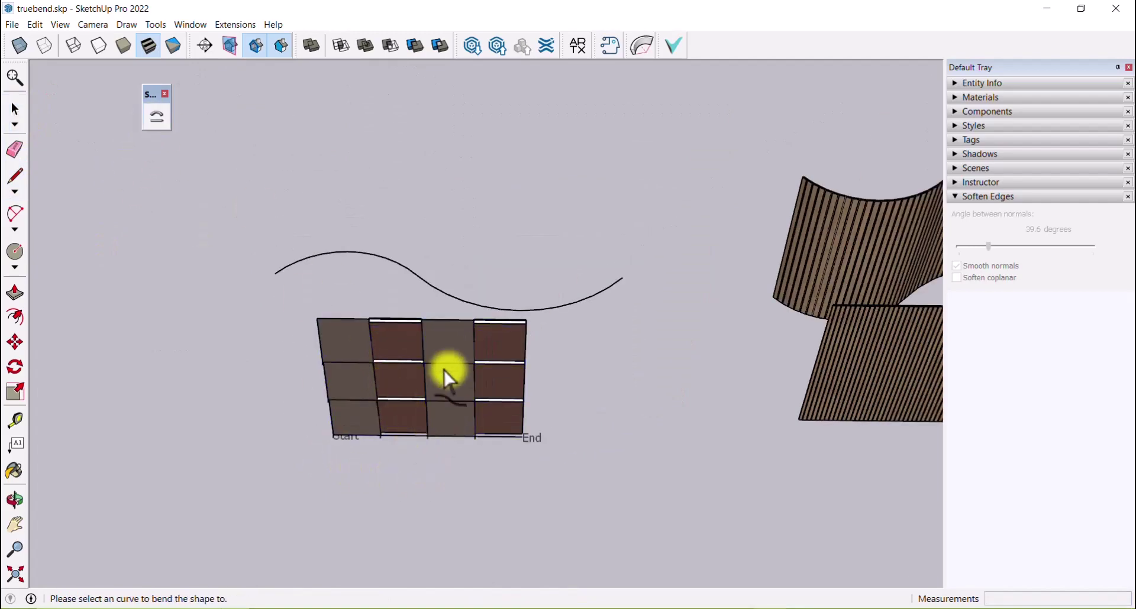
left_click(459, 302)
mouse_move(806, 307)
middle_mouse_down()
mouse_move(641, 407)
mouse_move(743, 386)
mouse_move(573, 285)
mouse_move(650, 376)
mouse_move(701, 376)
mouse_move(634, 368)
mouse_move(684, 300)
mouse_move(552, 246)
mouse_move(481, 337)
mouse_move(655, 301)
mouse_move(446, 378)
middle_mouse_up()
scroll(446, 377, "down", 4)
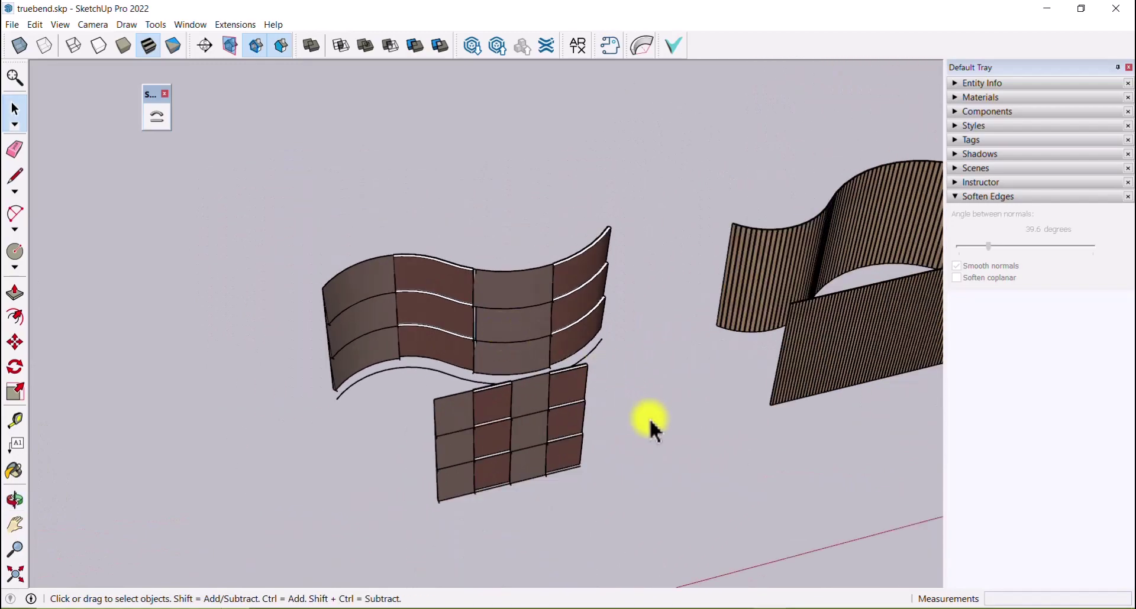
- Examine the bent stairs, window and wall panels together with their straight originals
middle_click_drag(649, 418, 527, 427)
scroll(324, 276, "down", 5)
scroll(525, 380, "down", 4)
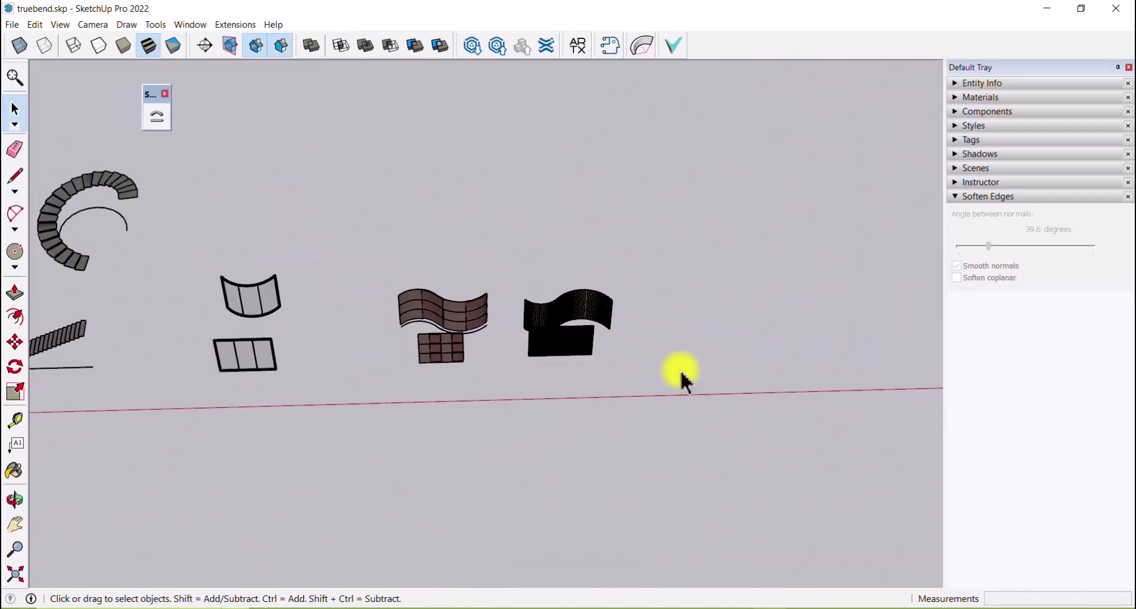
scroll(268, 276, "up", 1)
scroll(595, 381, "down", 3)
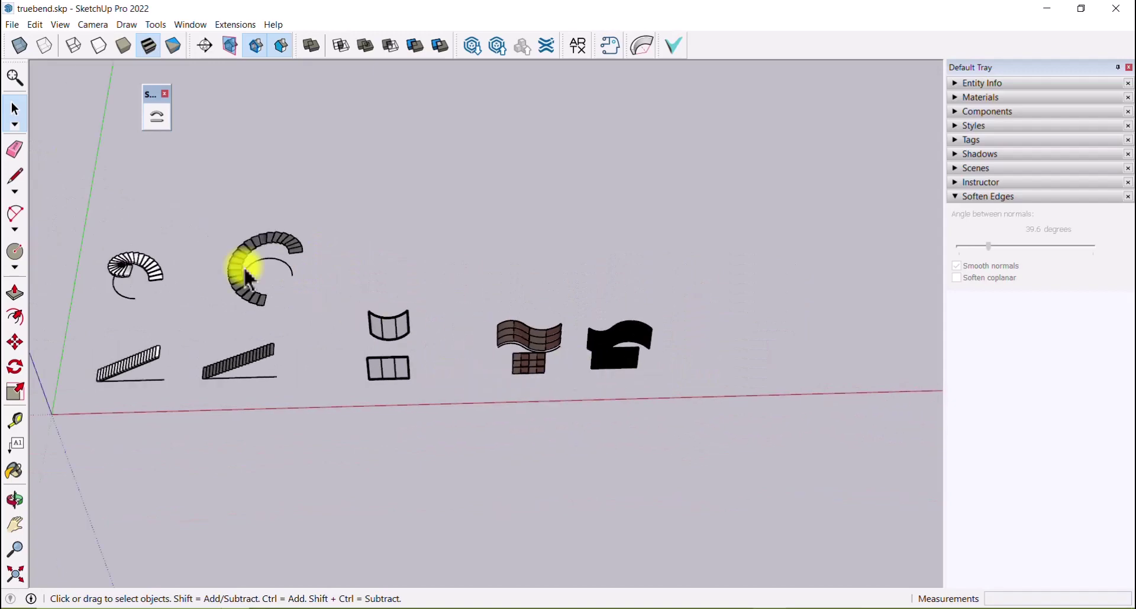
scroll(237, 268, "up", 2)
scroll(665, 335, "down", 3)
scroll(326, 226, "up", 2)
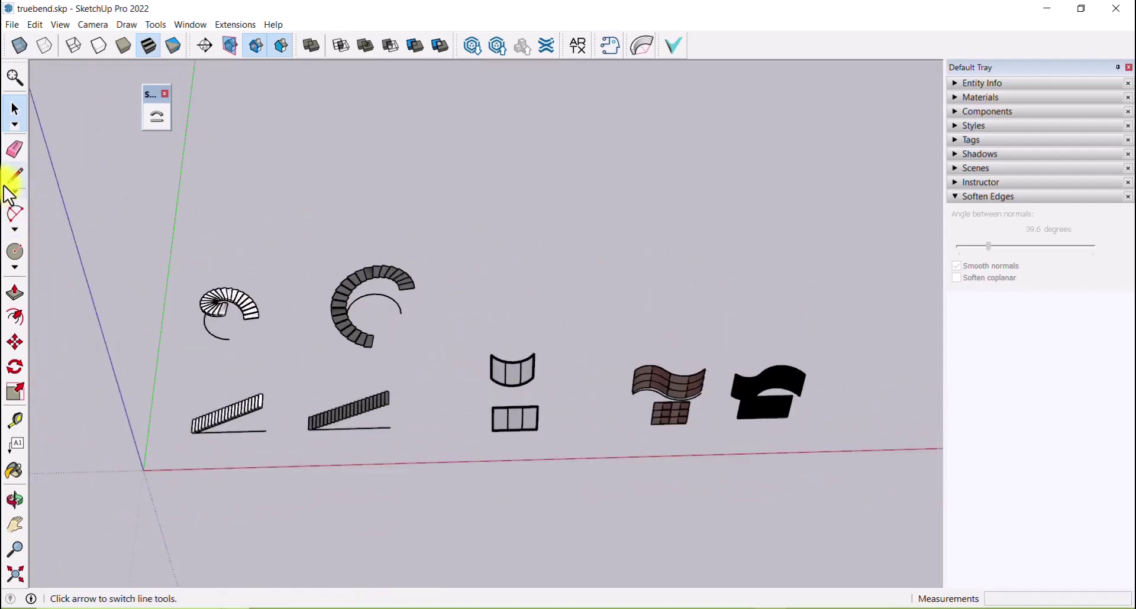
left_click(15, 215)
scroll(520, 304, "up", 1)
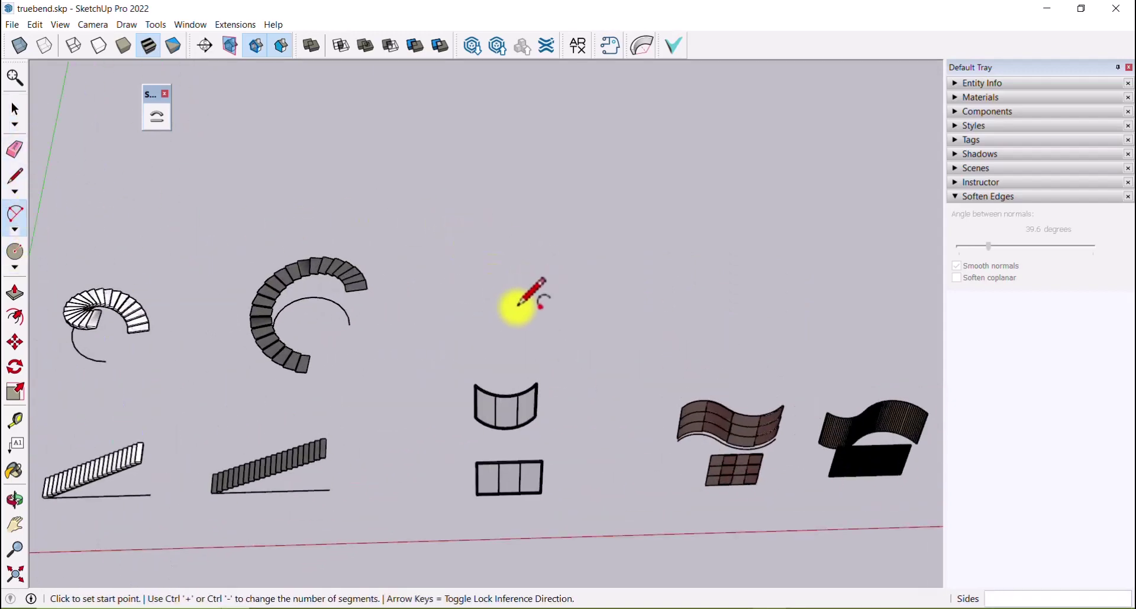
left_click(520, 311)
scroll(544, 317, "up", 2)
scroll(545, 317, "up", 2)
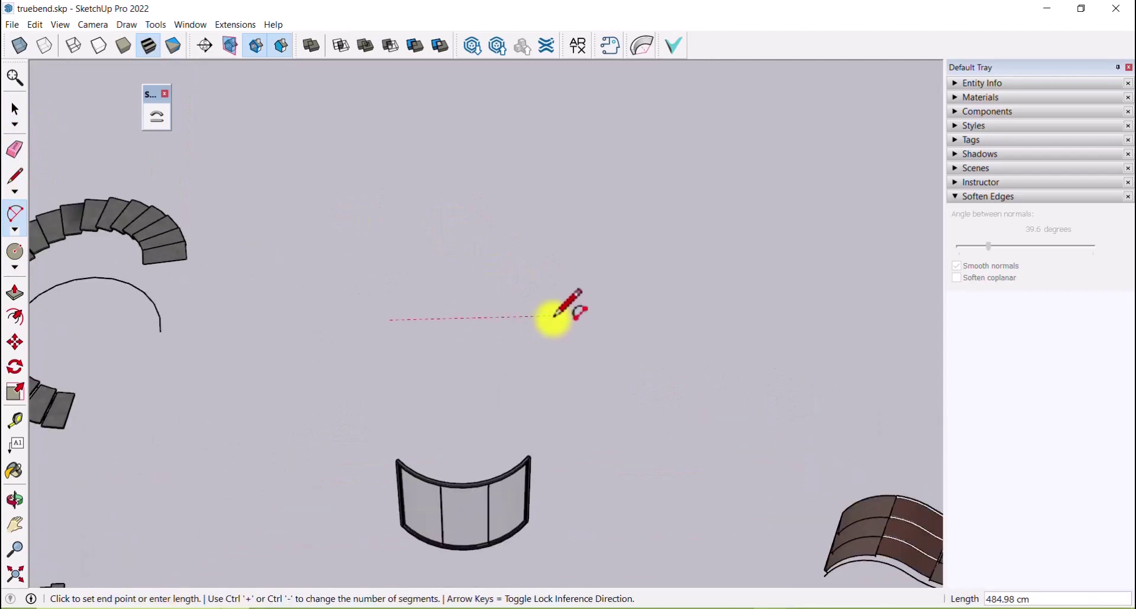
scroll(561, 315, "down", 3)
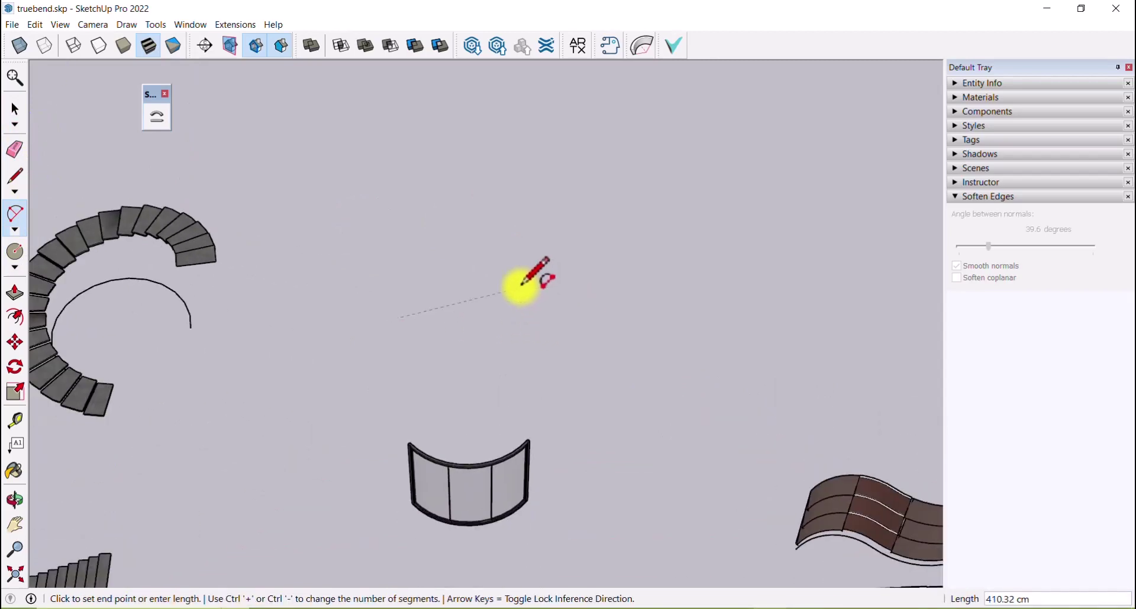
left_click(566, 306)
scroll(525, 299, "up", 2)
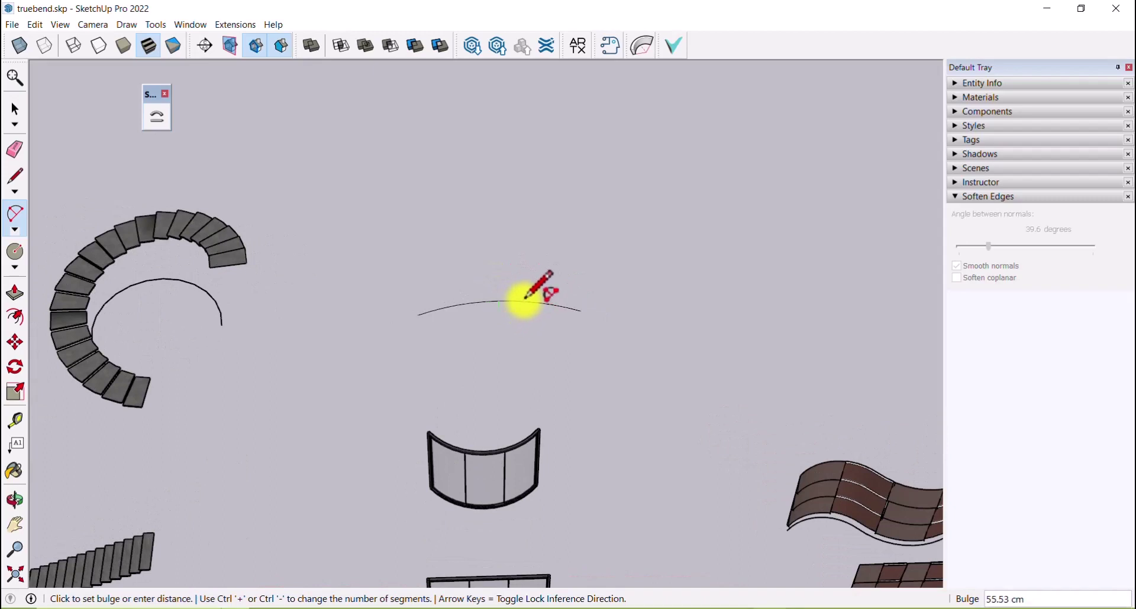
key("Escape")
- Draw a wide arc behind the bent window, bulging about 115 cm towards the window
left_click(400, 310)
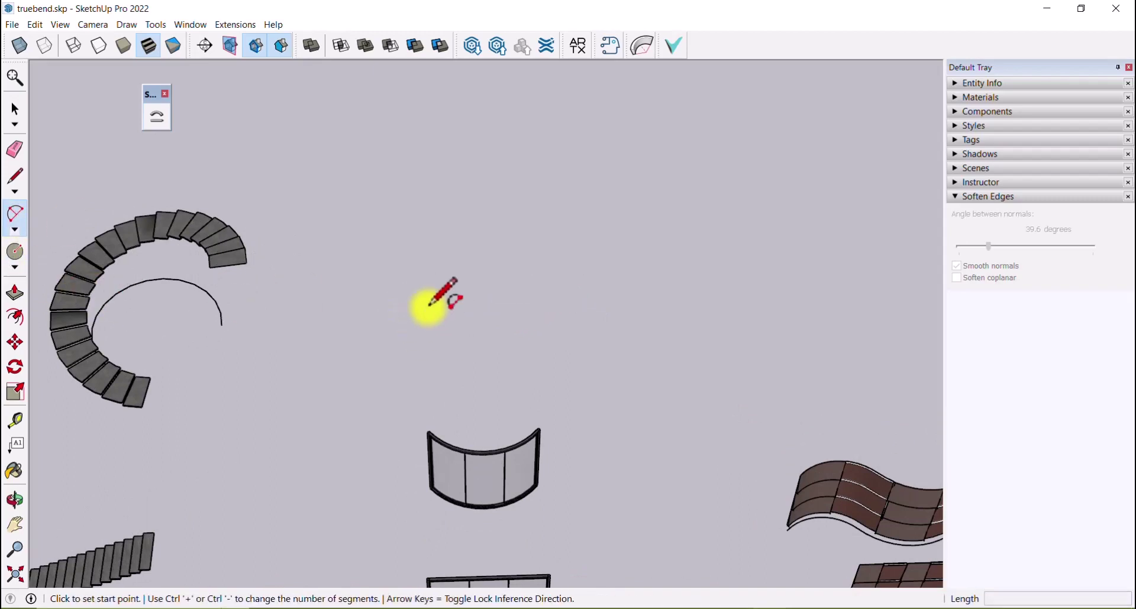
left_click(610, 307)
scroll(512, 309, "up", 2)
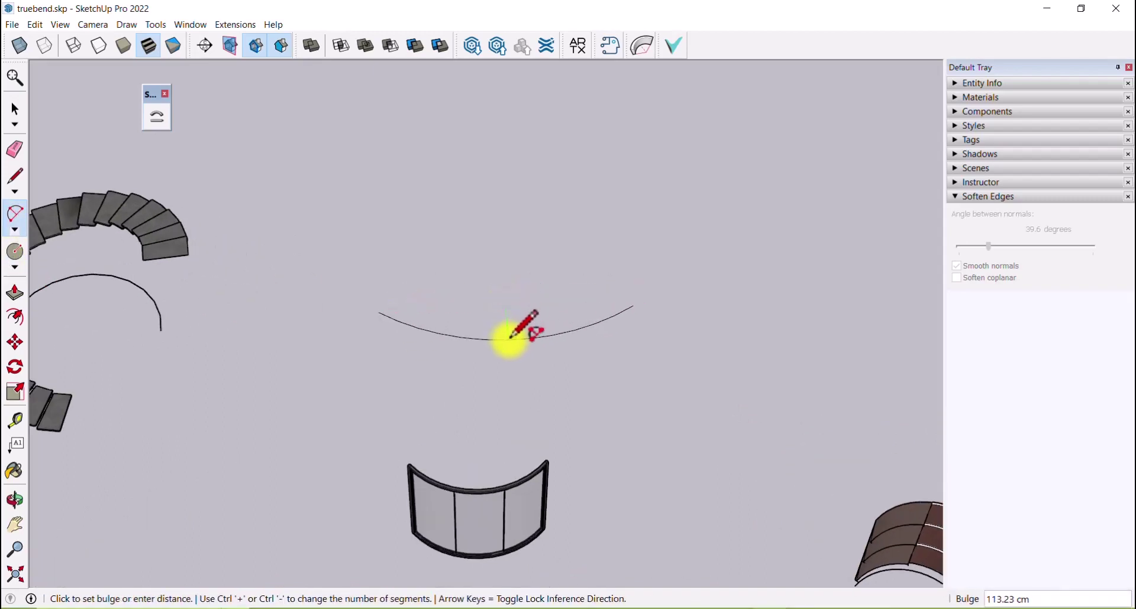
left_click(510, 338)
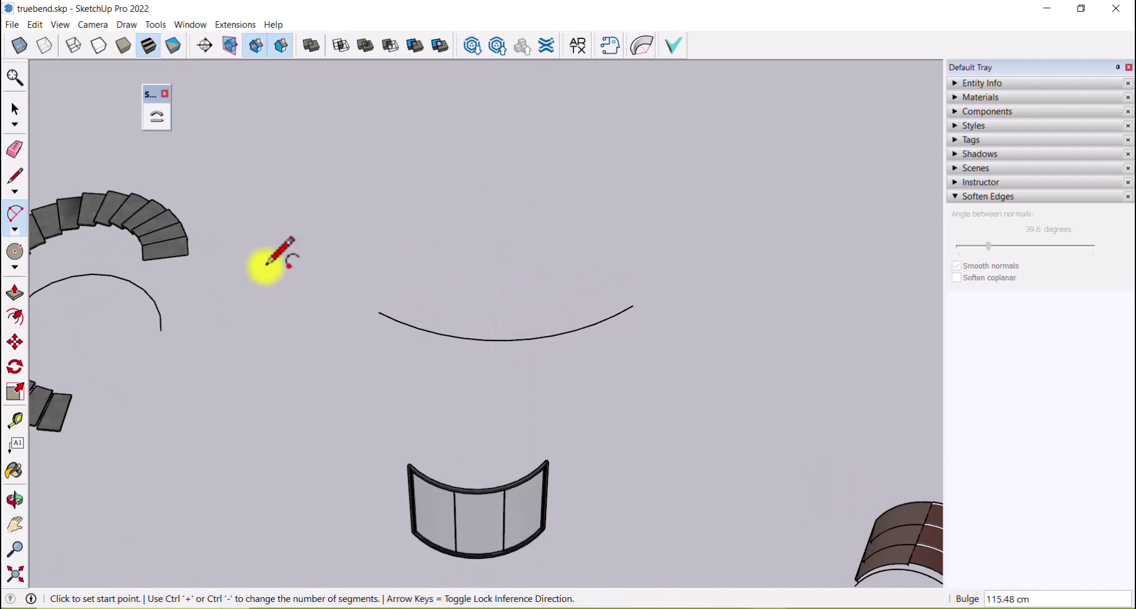
- Draw a straight line about 392 cm long along the red axis, outward from the end of the arc nearer the wall panels
left_click(17, 178)
left_click(633, 306)
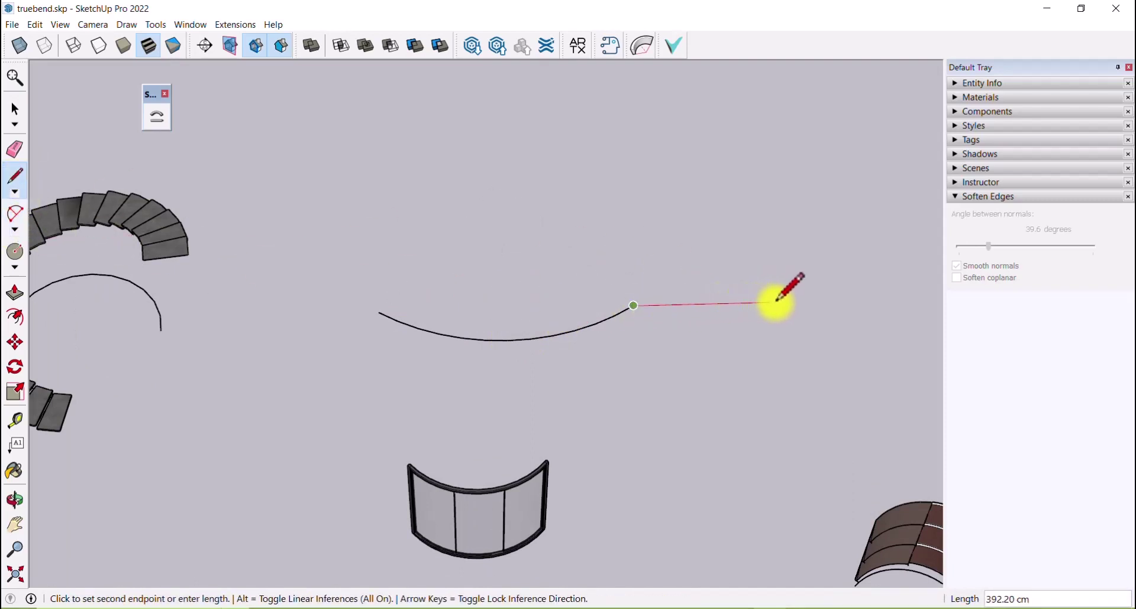
left_click(776, 303)
- Copy the straight line along the red axis so that it joins the opposite end of the arc
left_click(13, 113)
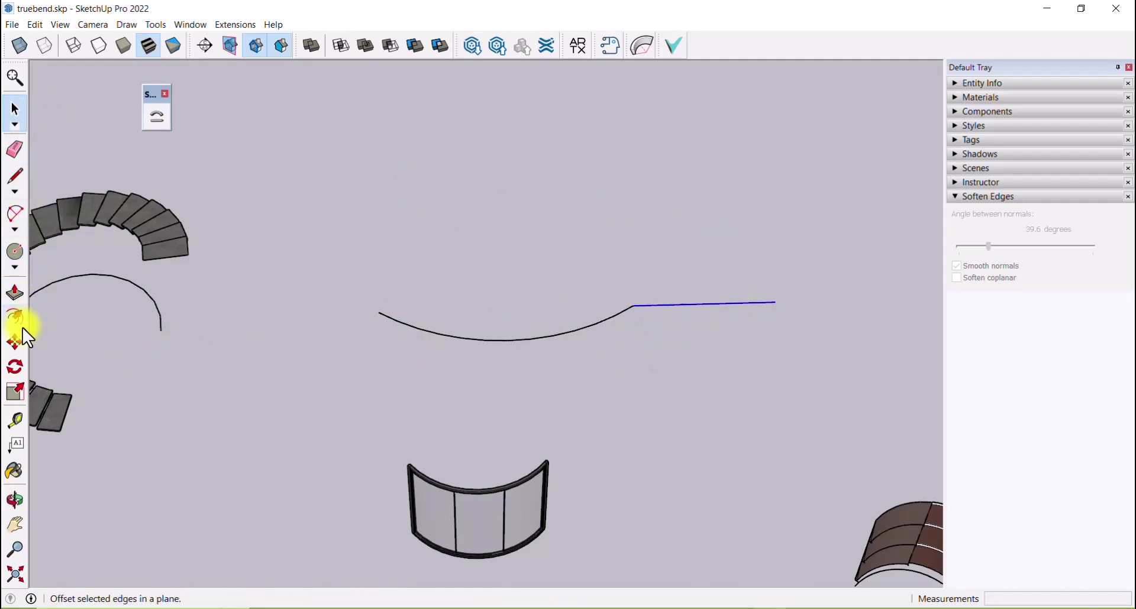
left_click(15, 342)
left_click(784, 304)
key("ctrl")
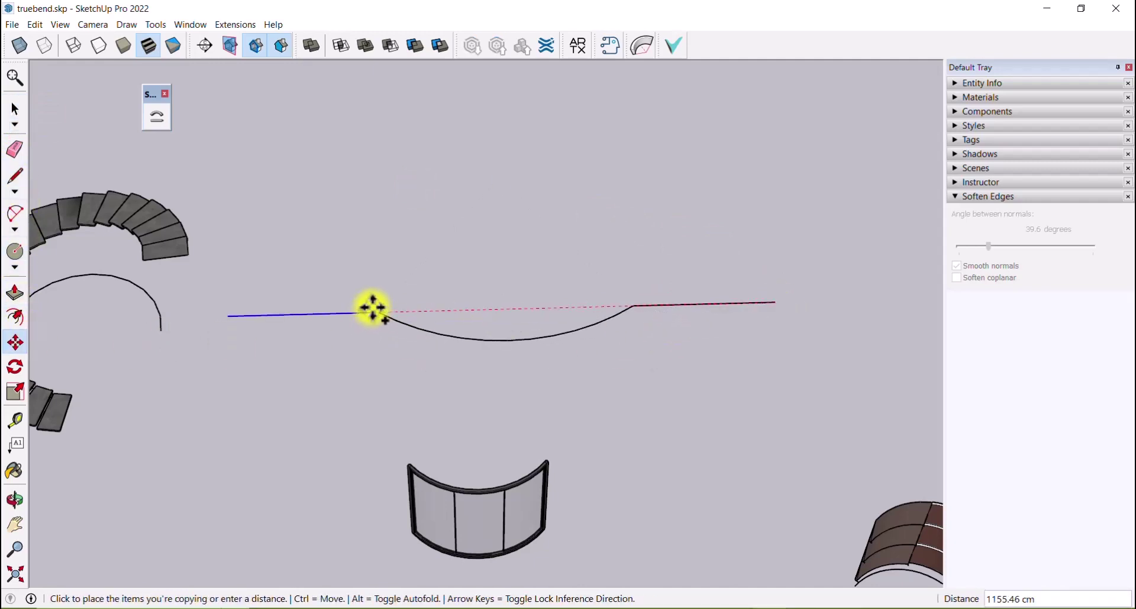
left_click(378, 310)
left_click(13, 110)
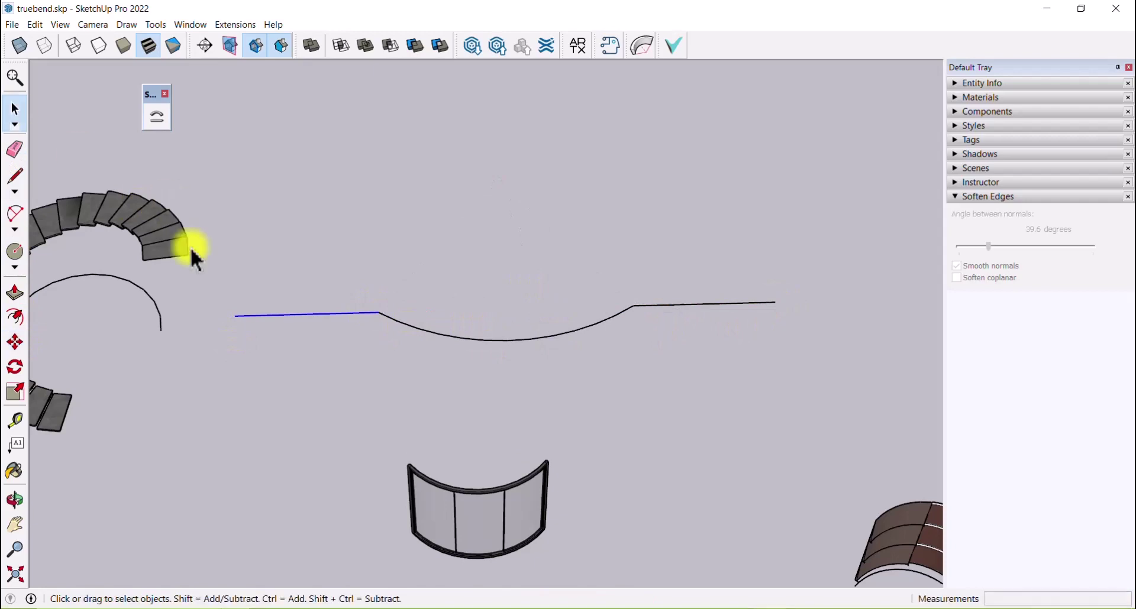
- Offset the whole line-arc-line path by 20 cm, away from the bent window
left_click(489, 305)
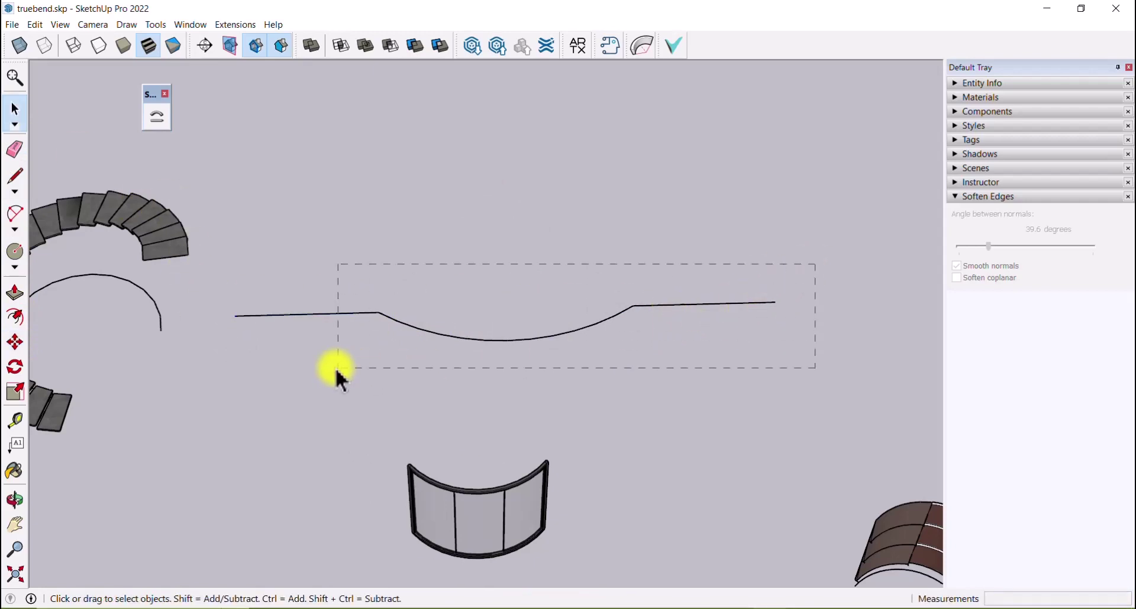
left_click(15, 320)
left_click(776, 302)
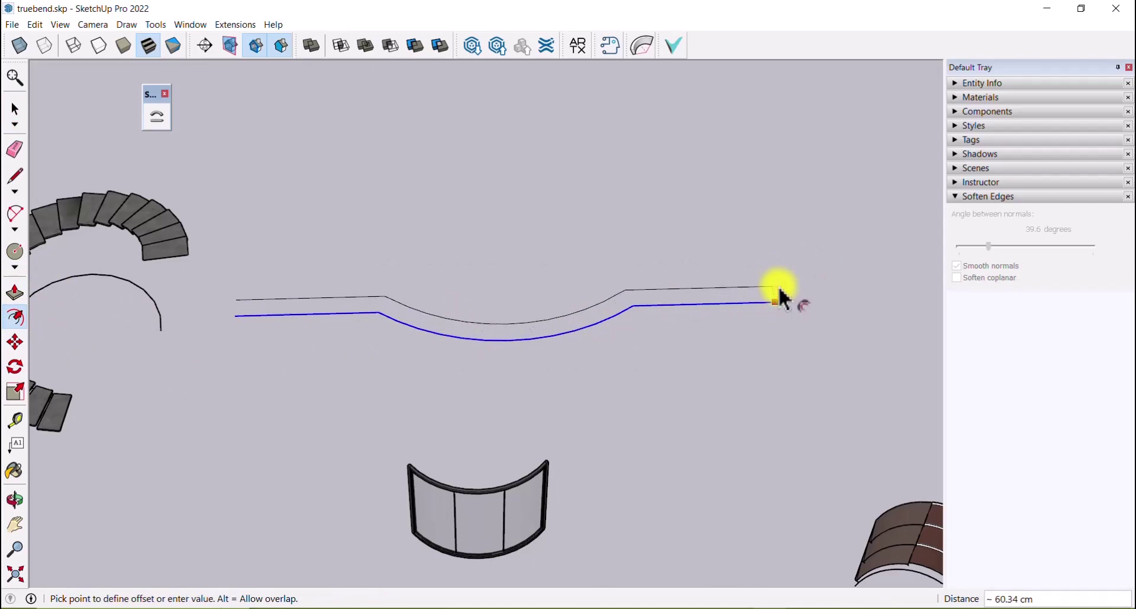
type("20")
key("Return")
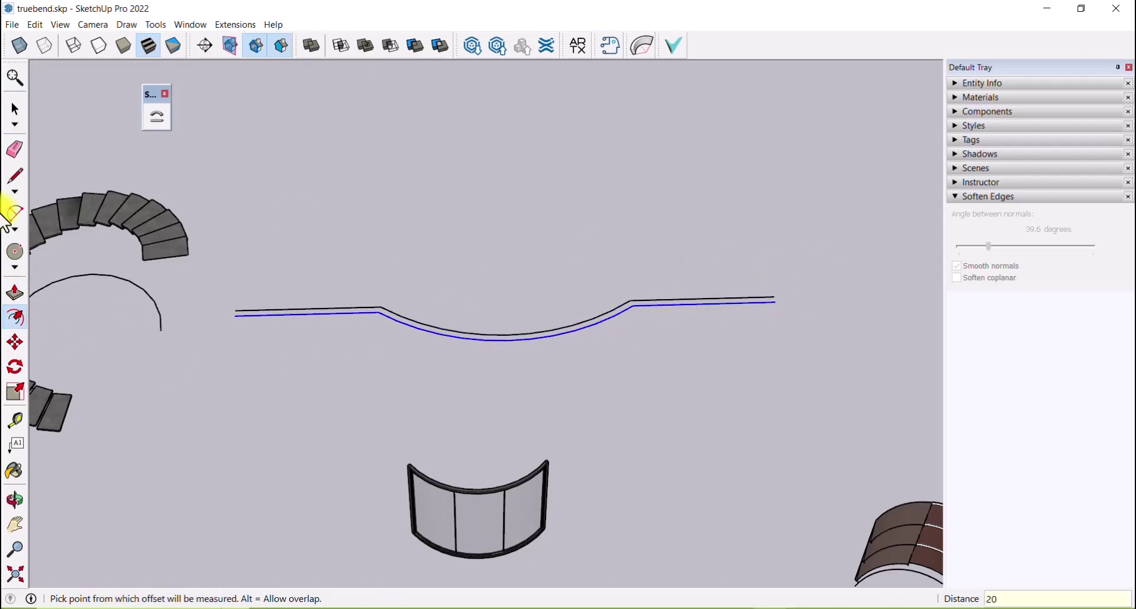
- Close both open ends of the two parallel paths with short lines, forming a thin wall-footprint face
left_click(7, 181)
scroll(772, 308, "up", 3)
left_click(761, 325)
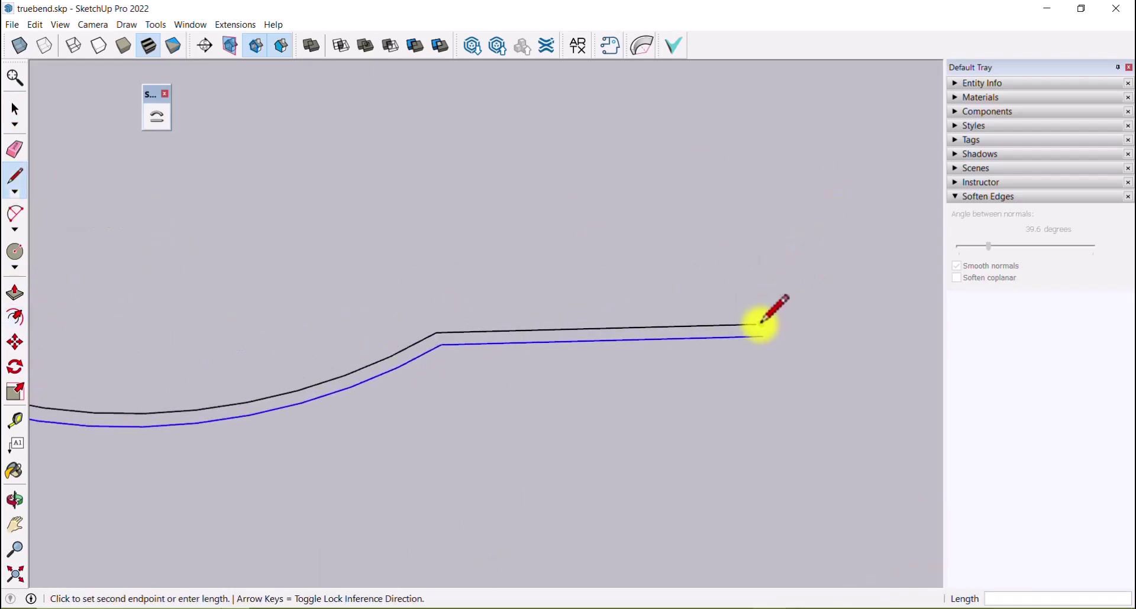
left_click(762, 338)
scroll(914, 327, "down", 5)
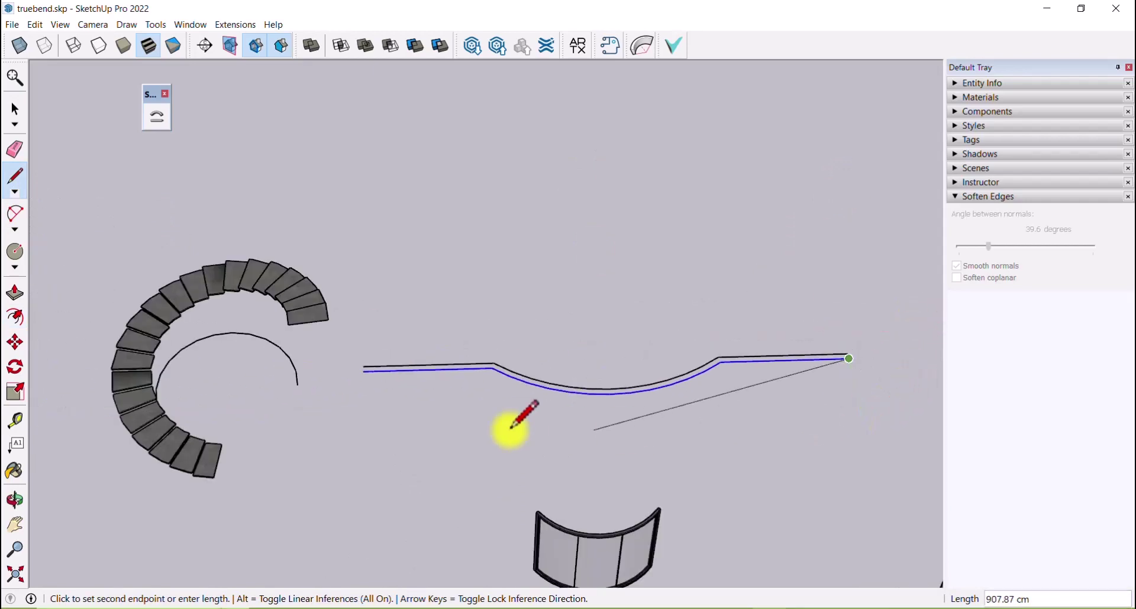
key("Escape")
scroll(349, 375, "up", 1)
scroll(353, 374, "up", 2)
left_click(371, 366)
left_click(371, 356)
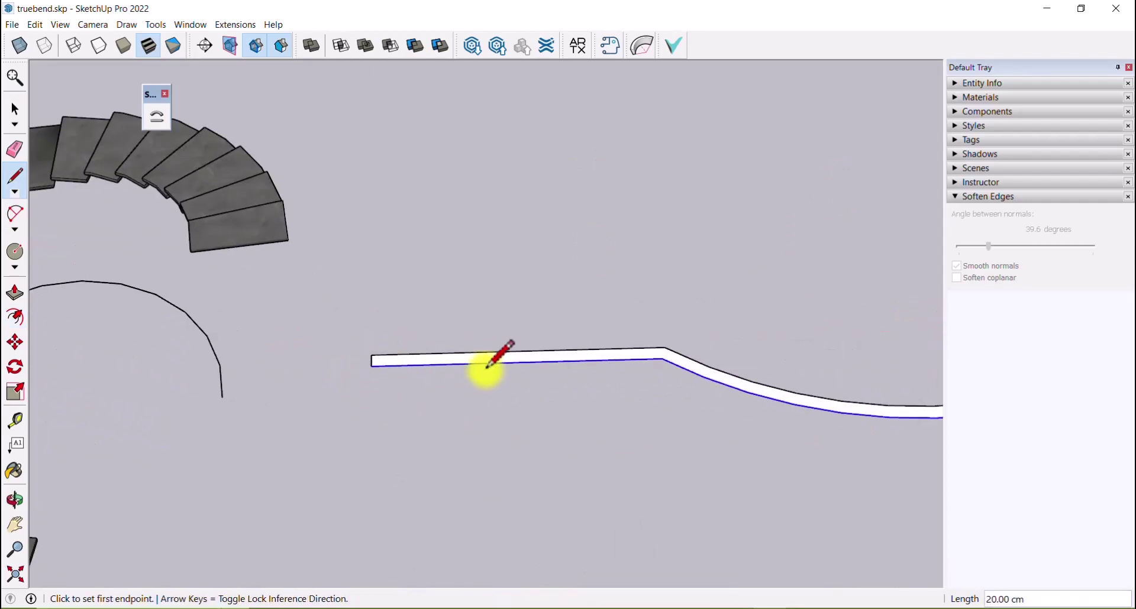
- Extrude the wall footprint upward by 400 cm with Push/Pull
left_click(12, 116)
scroll(228, 362, "down", 3)
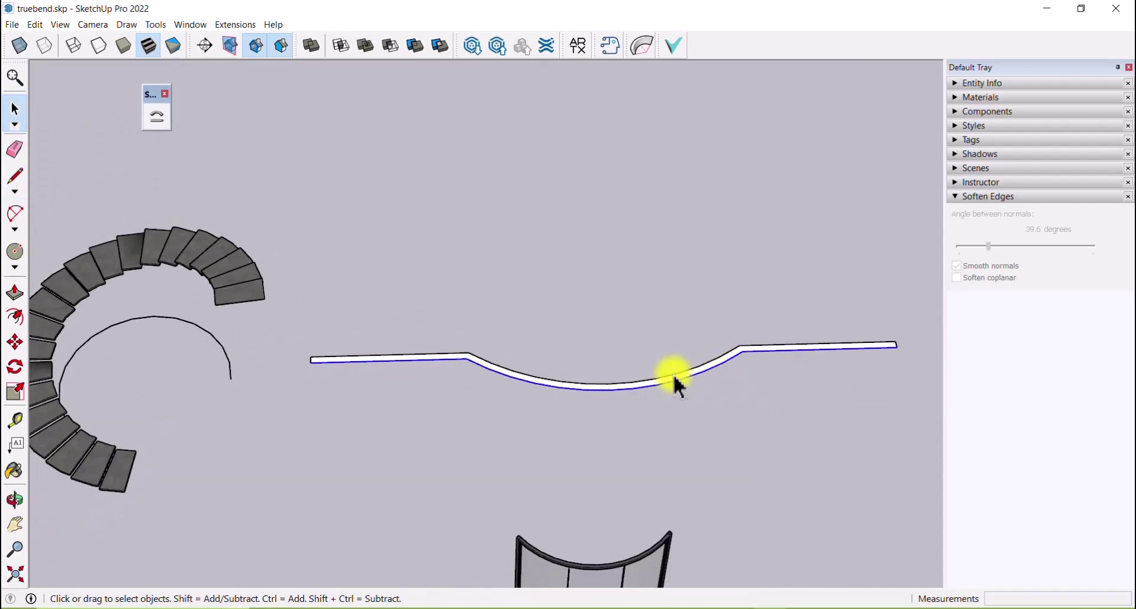
left_click(14, 294)
scroll(304, 373, "up", 3)
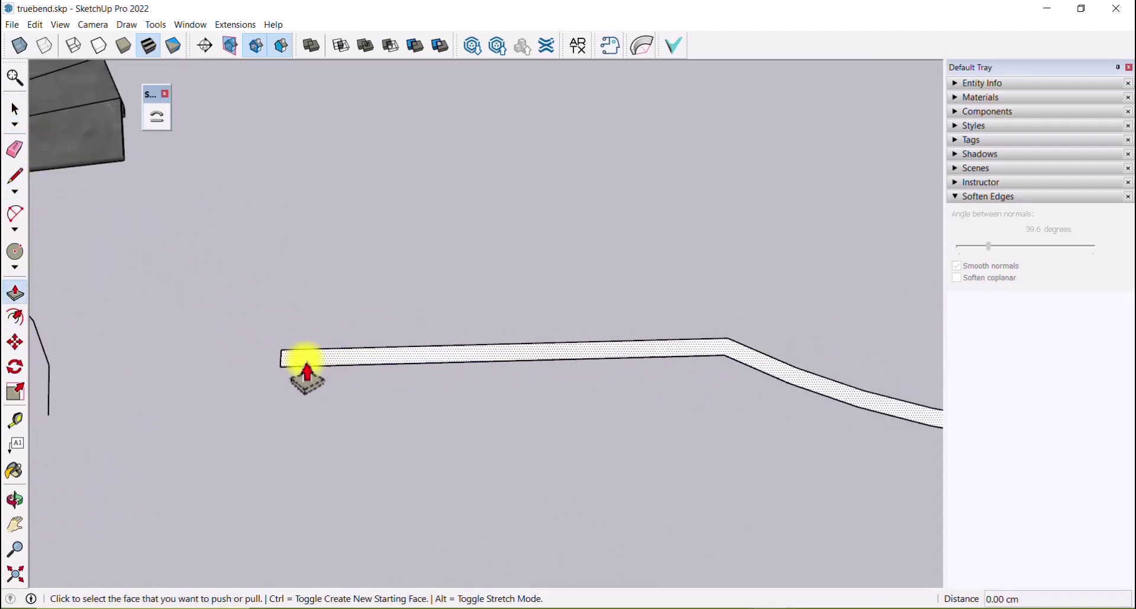
left_click(289, 357)
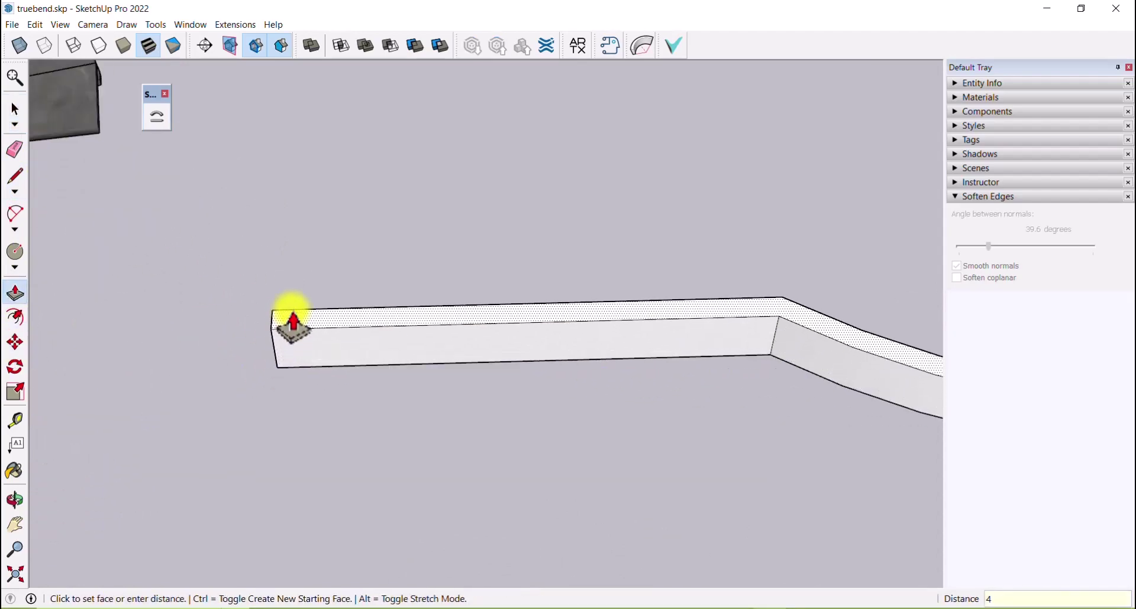
key("Return")
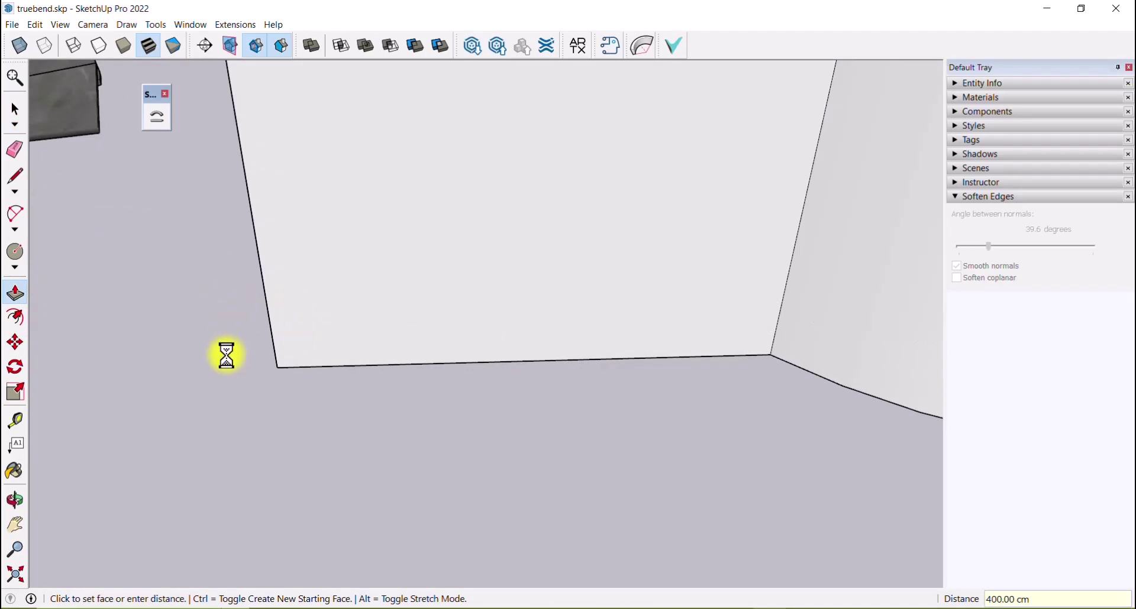
scroll(225, 373, "down", 8)
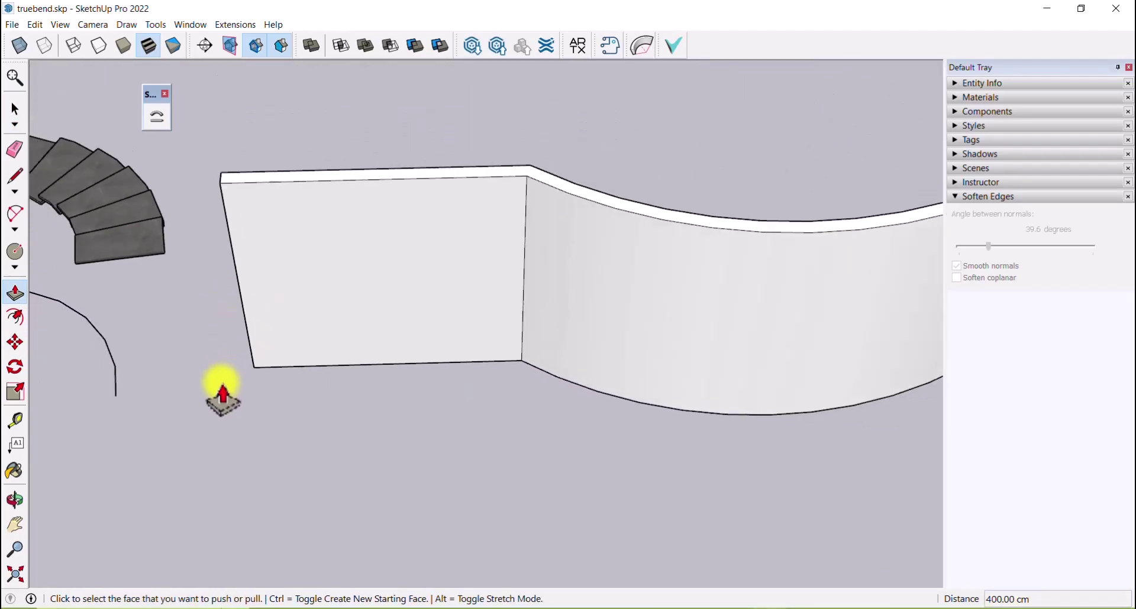
scroll(451, 174, "down", 1)
mouse_move(575, 441)
middle_mouse_down()
mouse_move(580, 358)
mouse_move(581, 459)
middle_mouse_up()
scroll(468, 237, "up", 3)
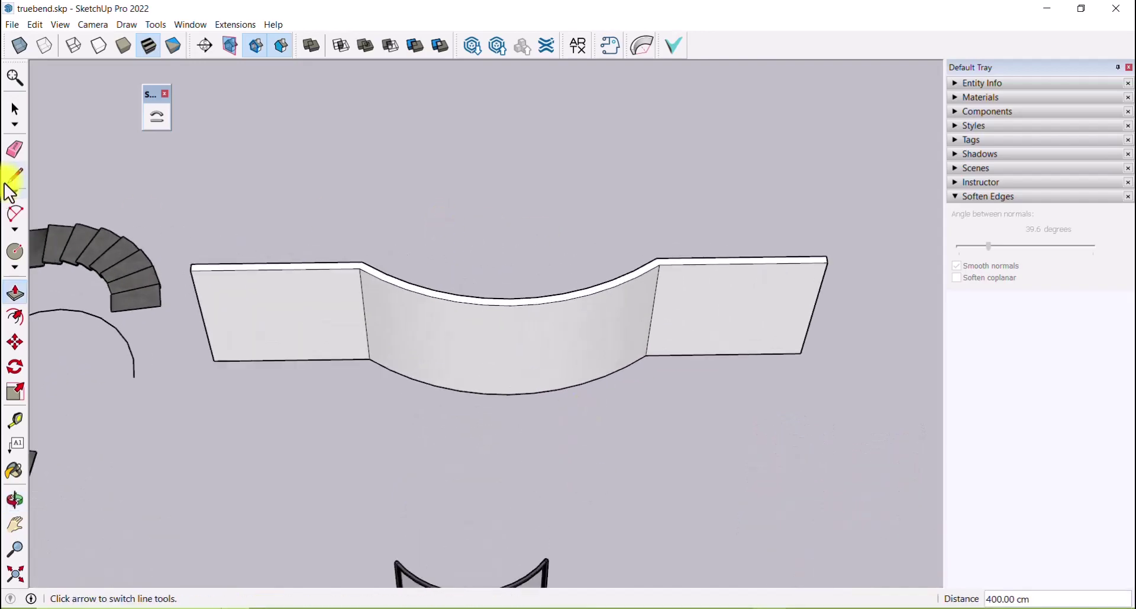
- Copy the two bottom arc edges of the wall's curved section about 274 cm along the green axis towards the bent window
left_click(16, 111)
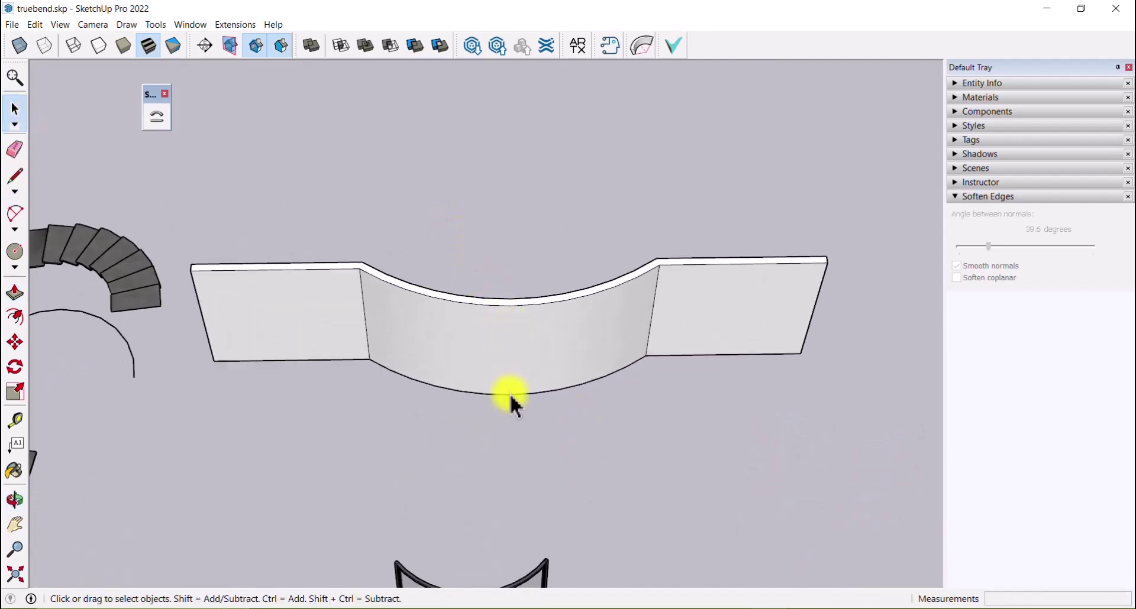
middle_click_drag(373, 354, 720, 393)
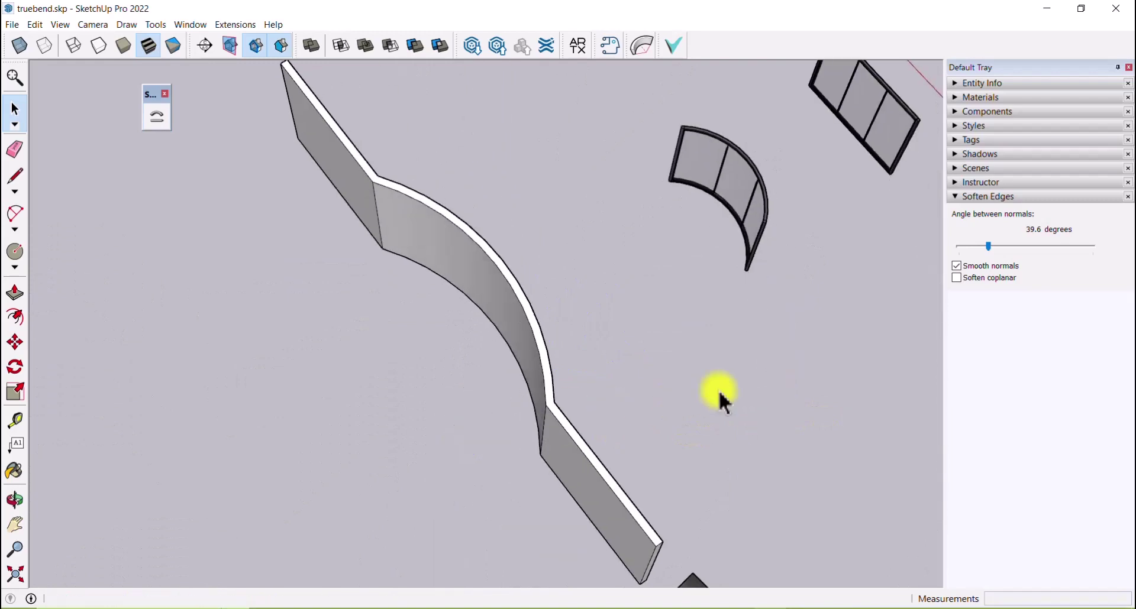
left_click(20, 345)
left_click(544, 453)
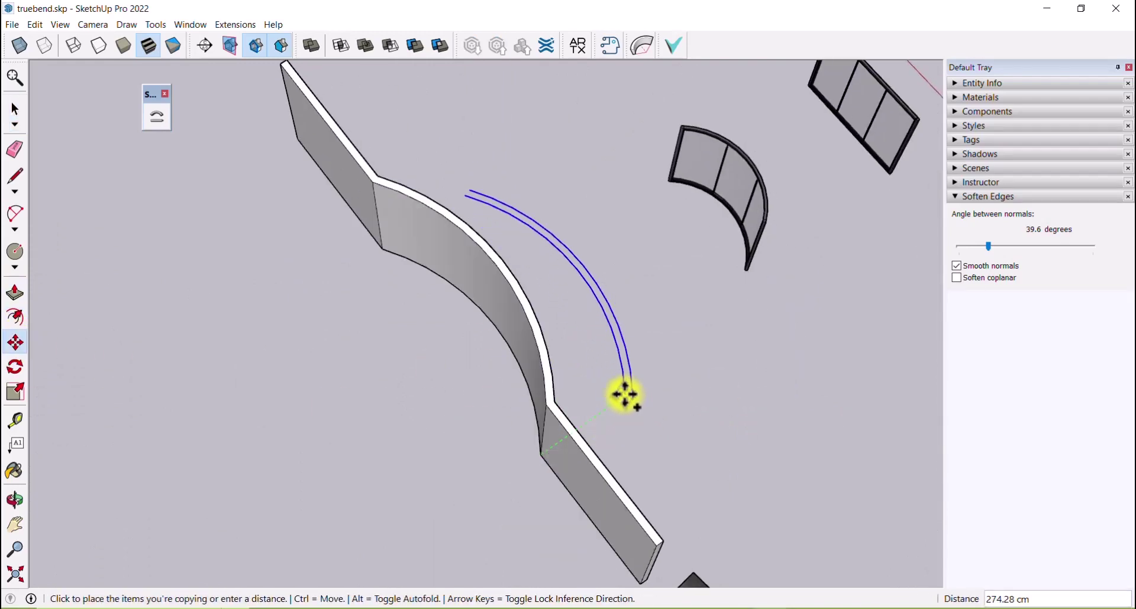
middle_click_drag(624, 393, 337, 322)
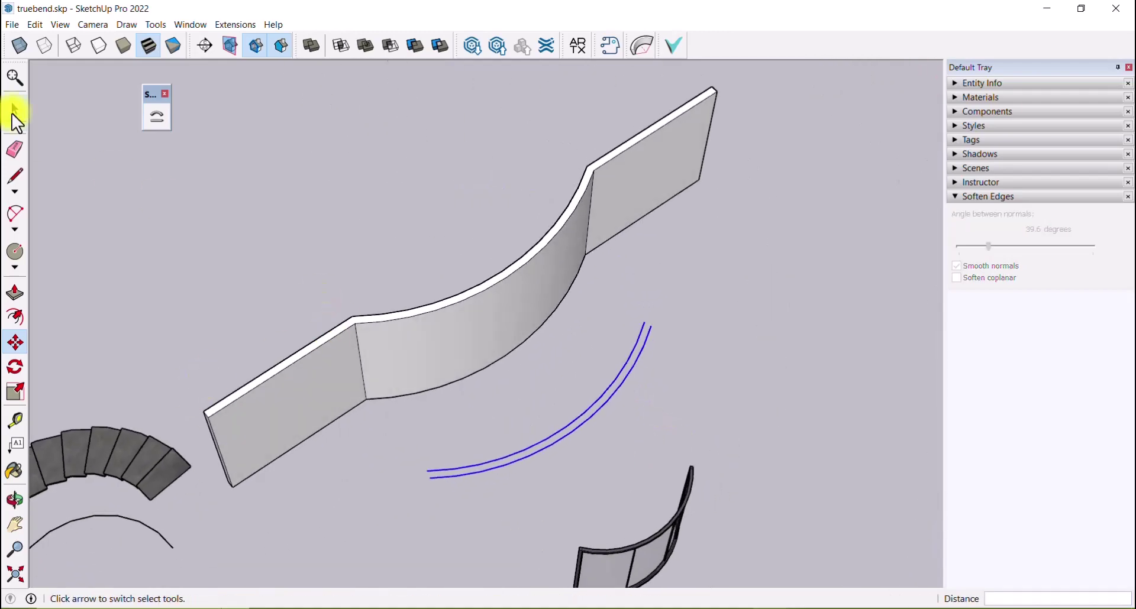
- Select all connected geometry of the new wall and make it a group
left_click(13, 113)
scroll(408, 222, "down", 2)
middle_click_drag(605, 299, 490, 289)
scroll(490, 289, "up", 2)
triple_click(493, 285)
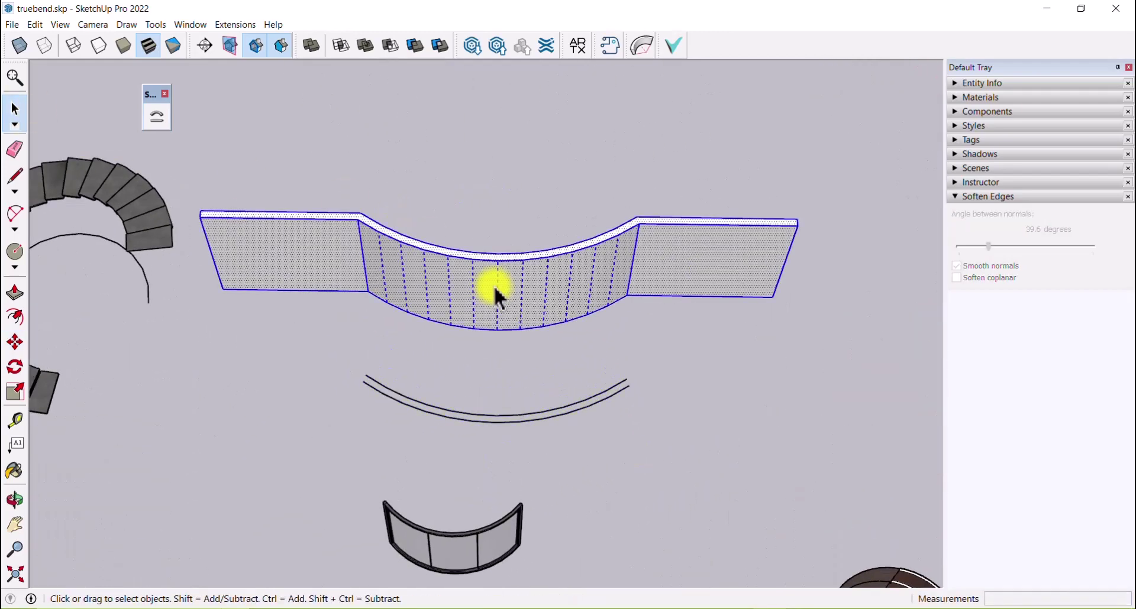
right_click(493, 285)
left_click(533, 400)
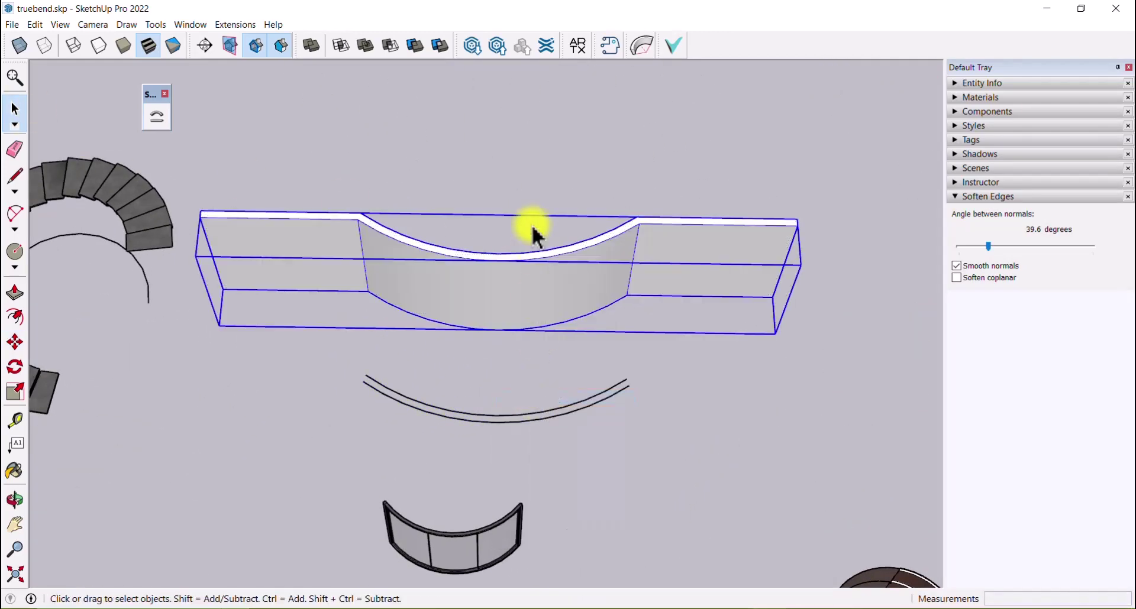
- Display the model in X-ray mode and copy the detached arc pair back onto the base of the wall's curved section
left_click(20, 48)
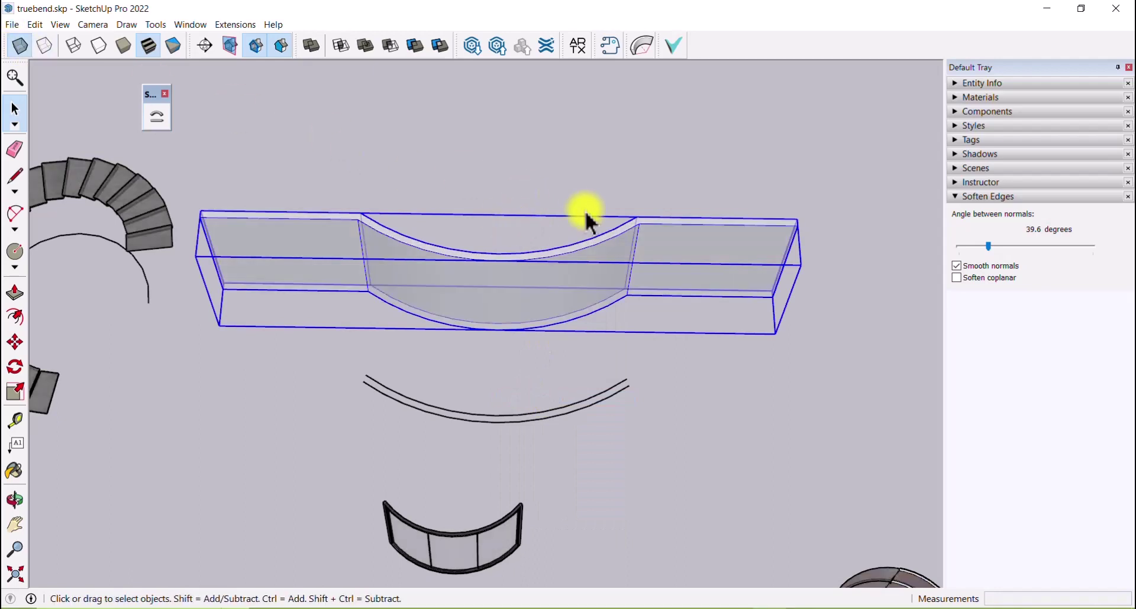
left_click(584, 177)
scroll(532, 423, "up", 2)
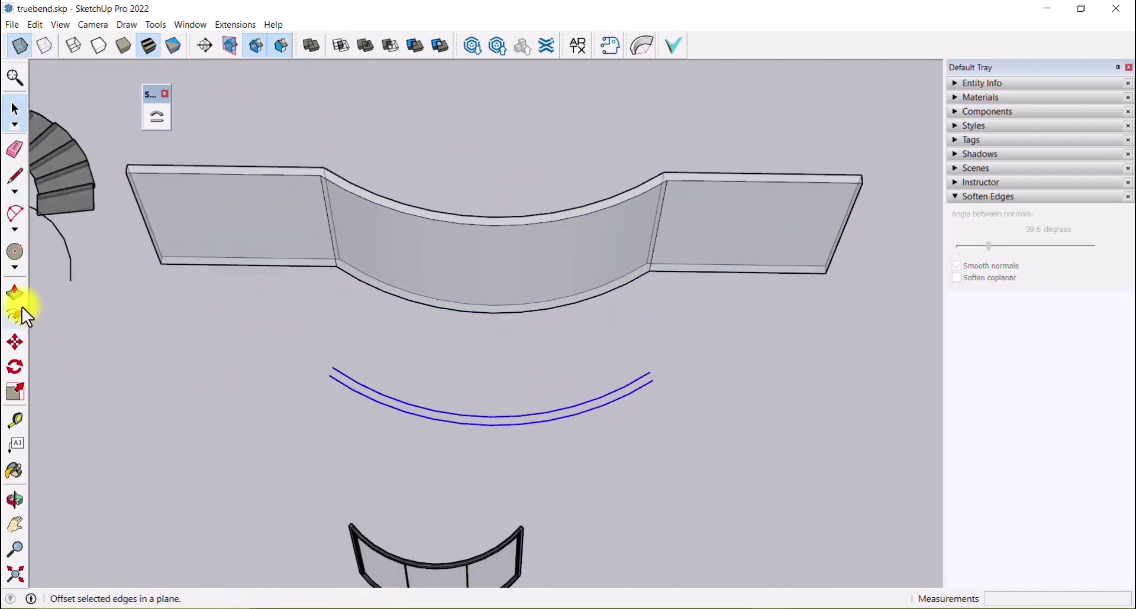
left_click(22, 347)
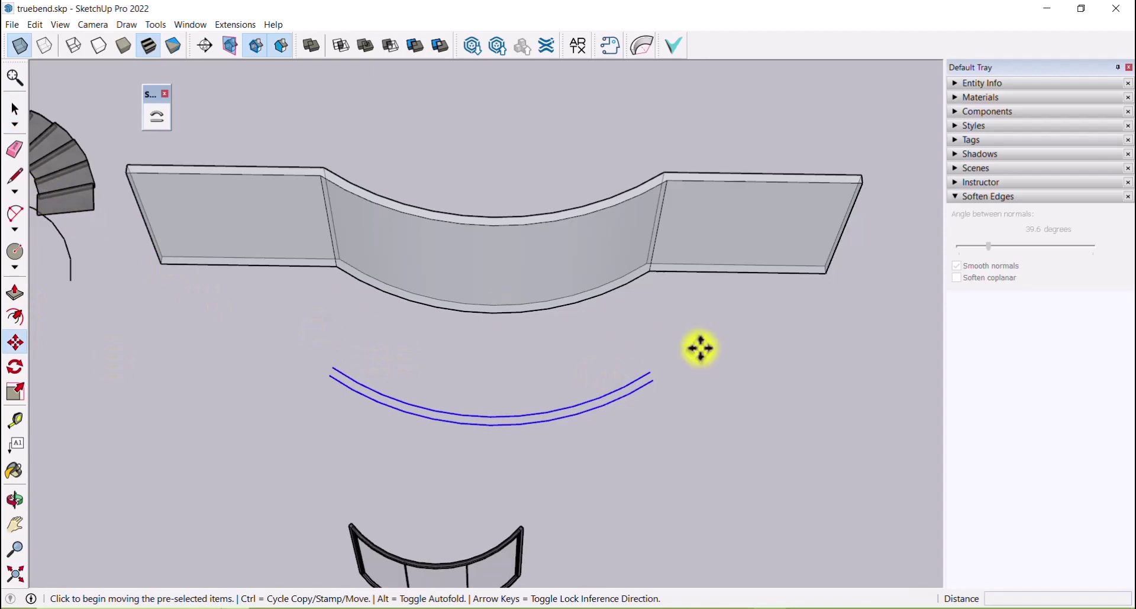
left_click(652, 382)
key("ctrl")
scroll(645, 267, "up", 4)
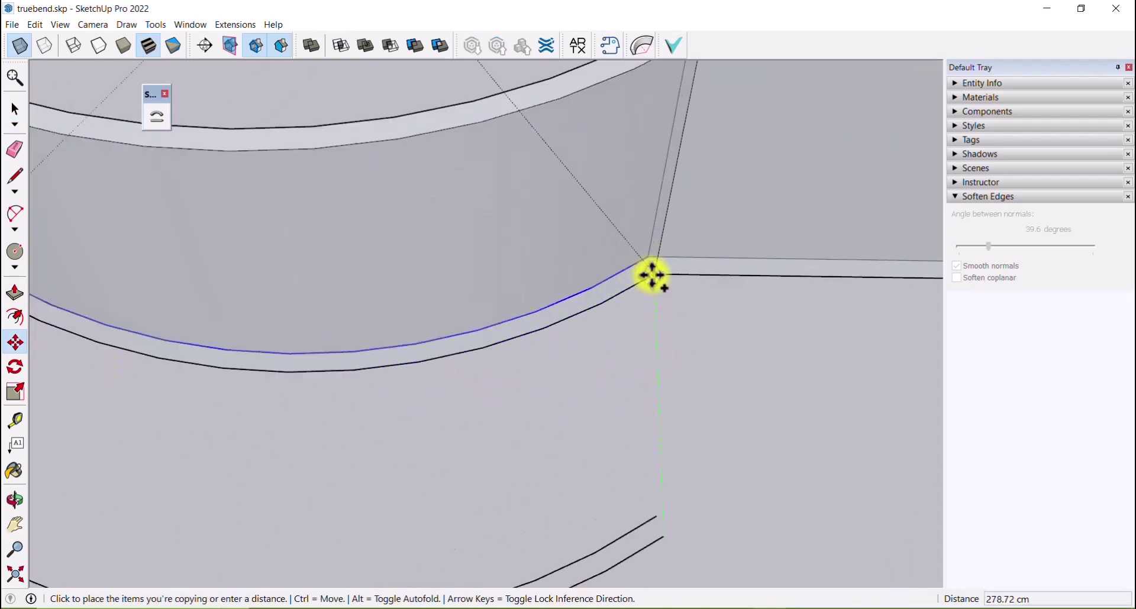
scroll(652, 273, "up", 3)
left_click(655, 263)
scroll(738, 335, "down", 3)
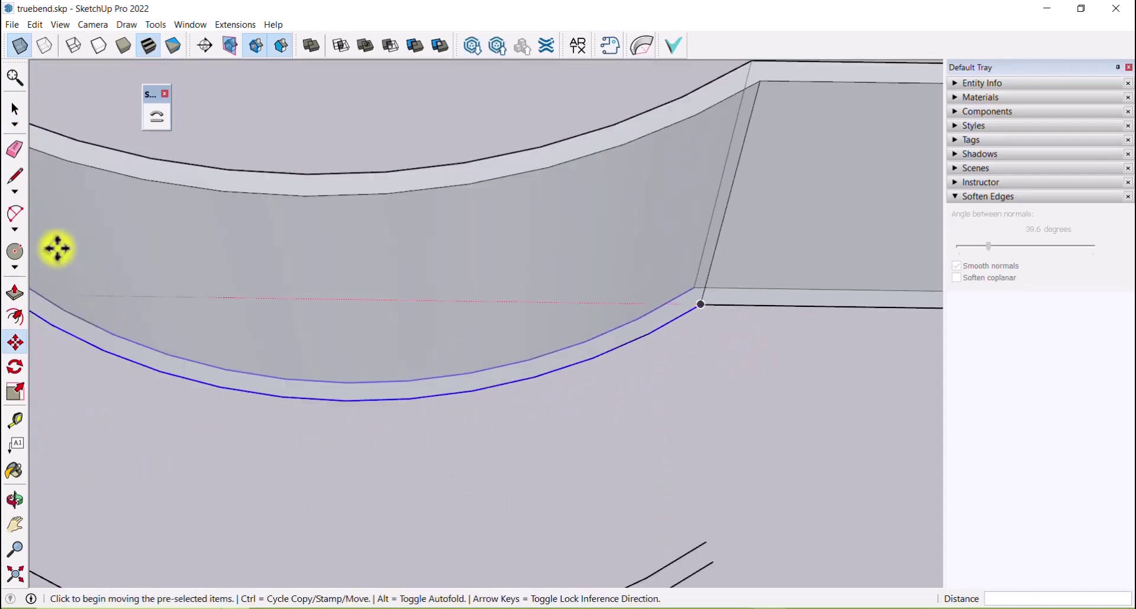
- Draw two short lines across the arc pair to close off a face at the middle of the curved wall's base
left_click(15, 176)
scroll(598, 406, "down", 3)
scroll(602, 384, "up", 2)
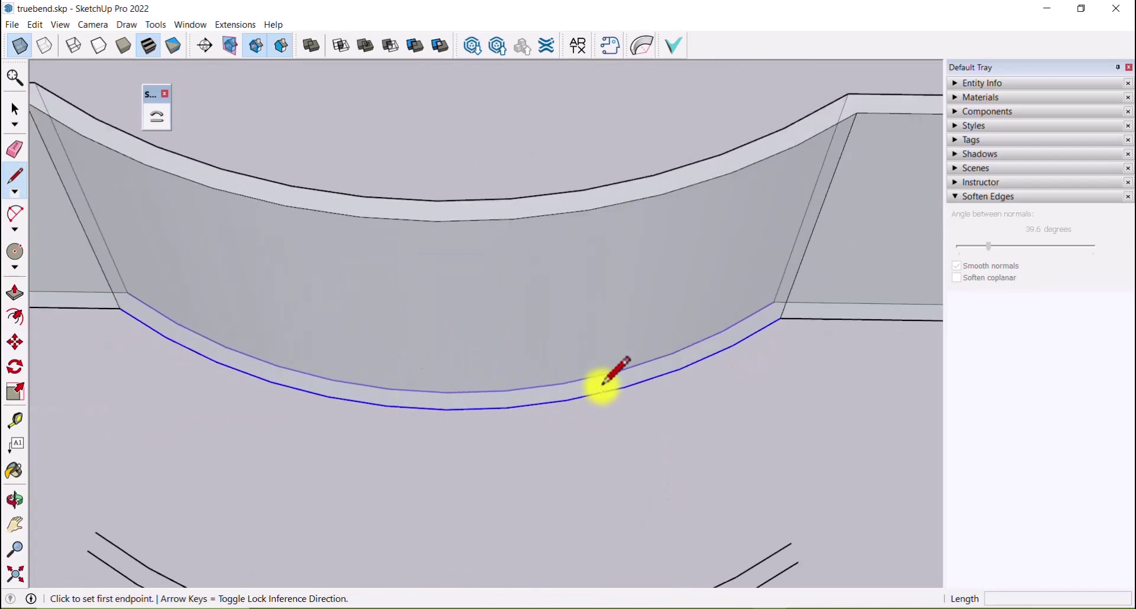
left_click(595, 394)
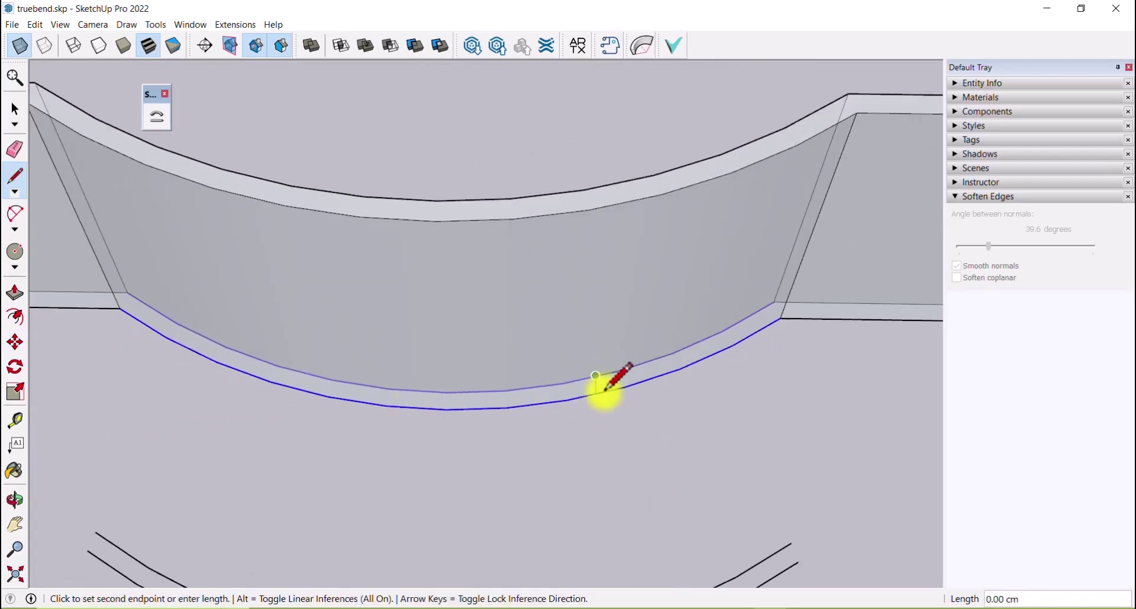
scroll(605, 391, "down", 2)
left_click(390, 409)
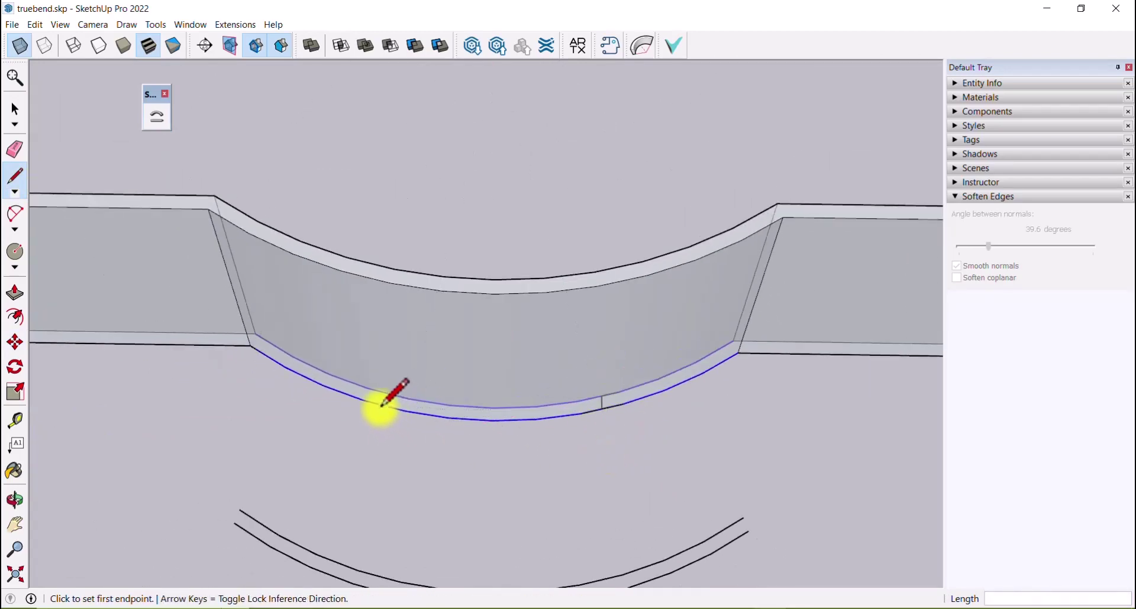
left_click(386, 398)
left_click(385, 406)
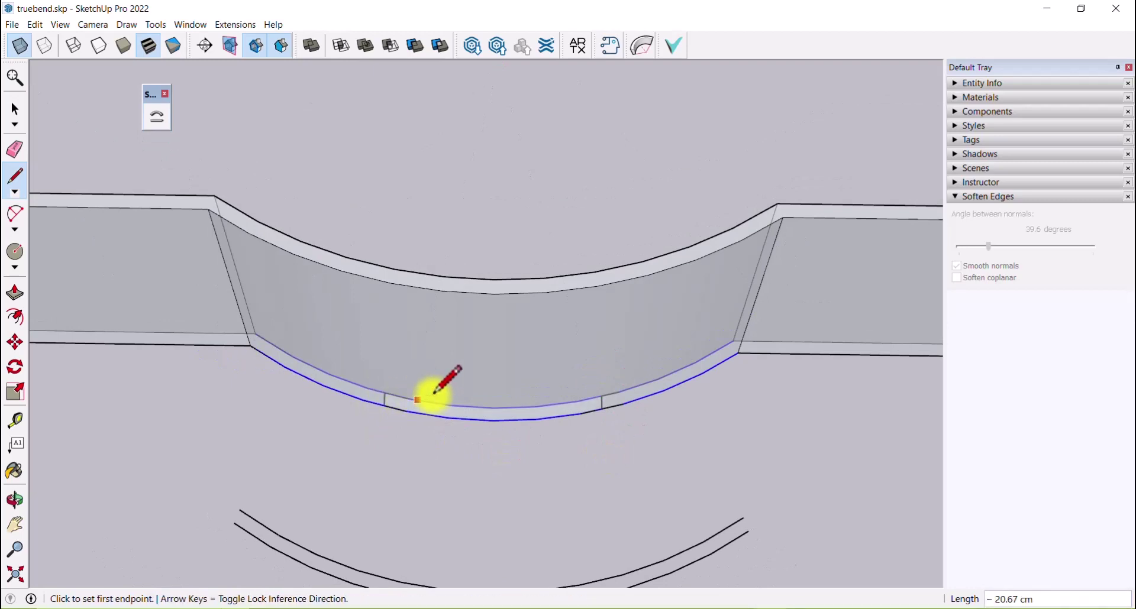
- Extrude the curved face between the two short lines upward by 300 cm
left_click(13, 112)
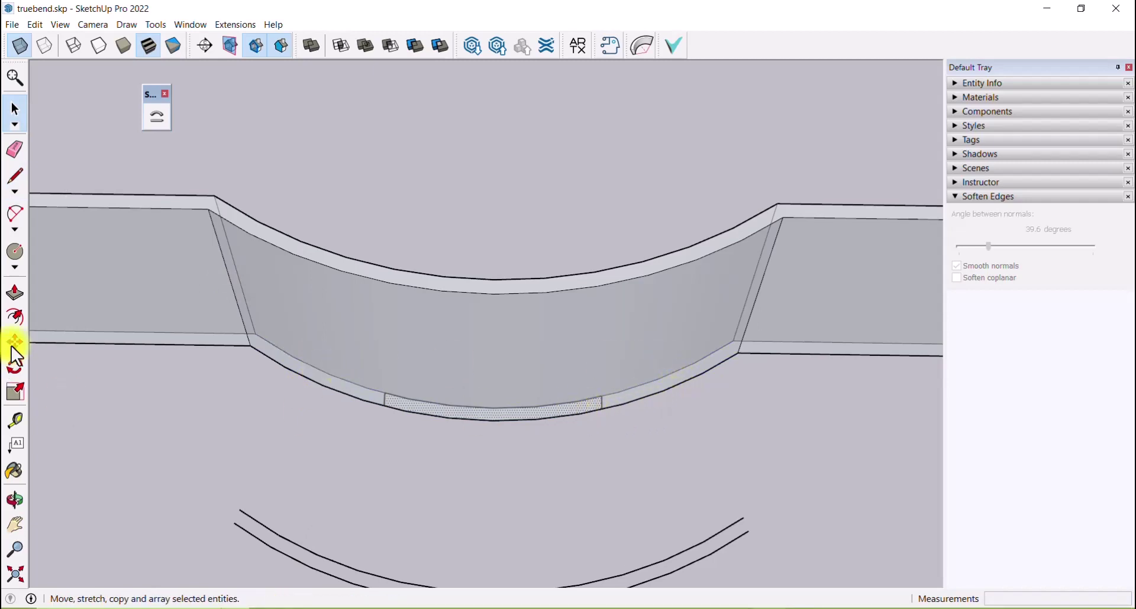
left_click(15, 293)
scroll(473, 422, "up", 3)
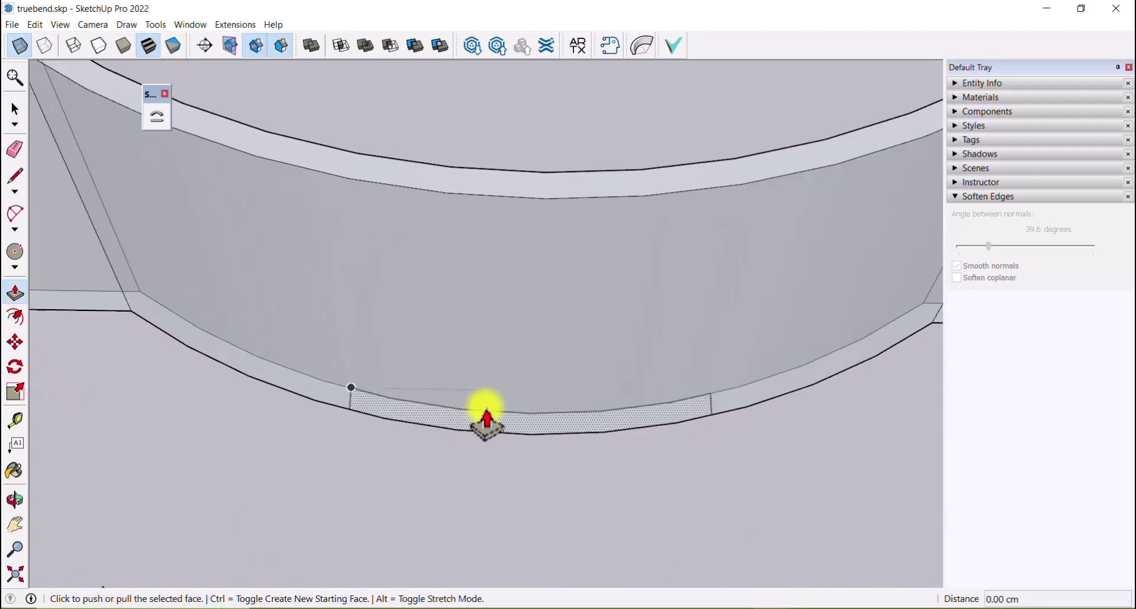
left_click(482, 413)
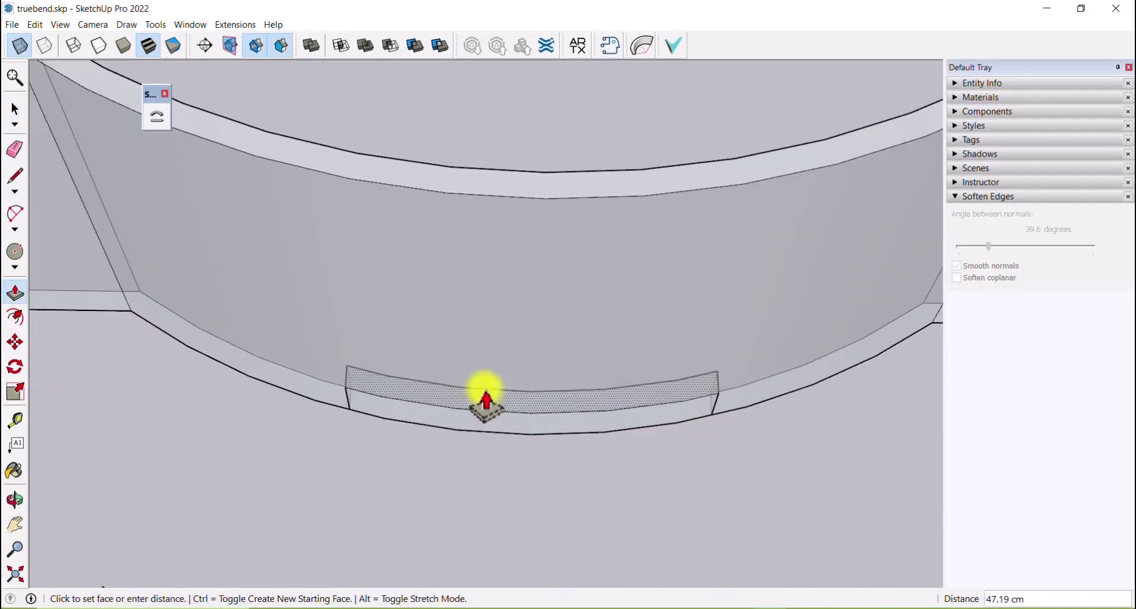
key("Return")
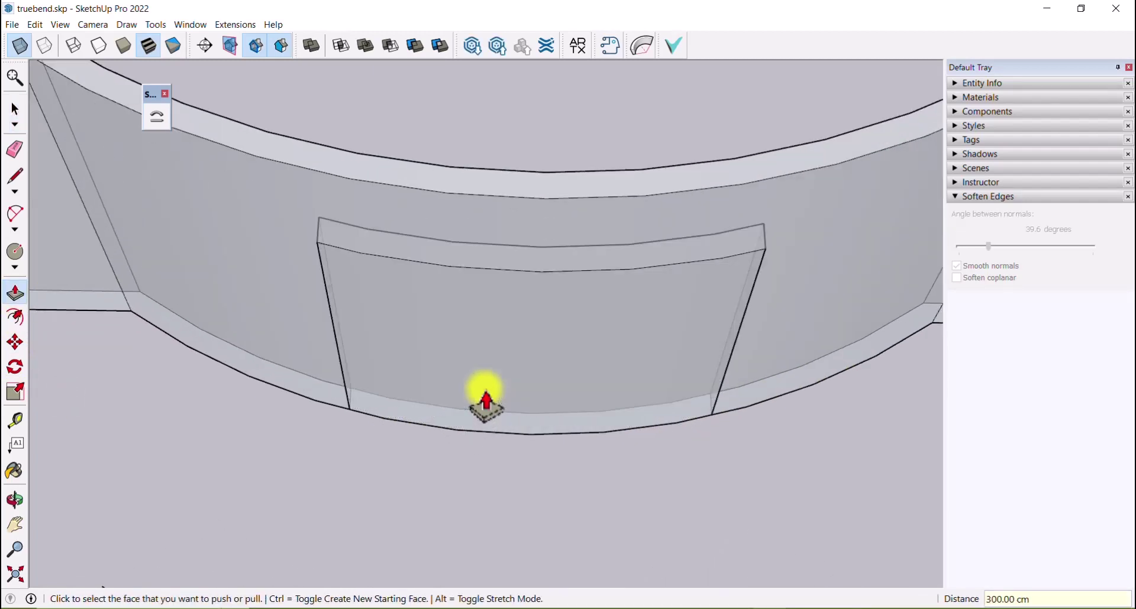
- Select all connected geometry of the extruded curved block and make it a group
left_click(15, 110)
left_click(448, 351)
triple_click(447, 348)
right_click(447, 348)
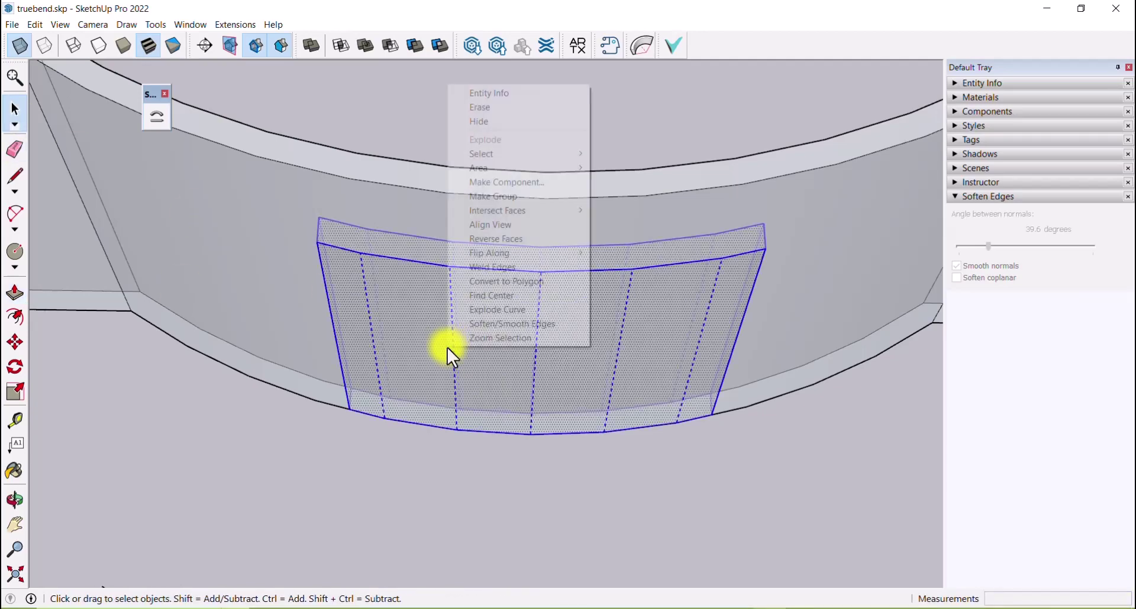
left_click(467, 199)
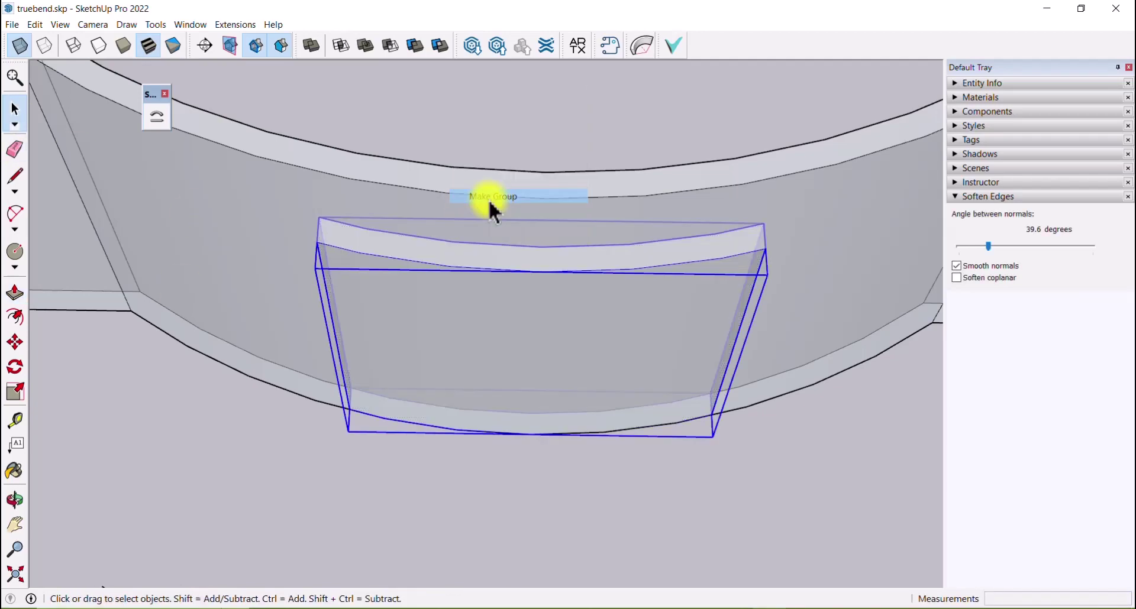
- Move the curved block group 50 cm straight up from the wall's base
left_click(15, 318)
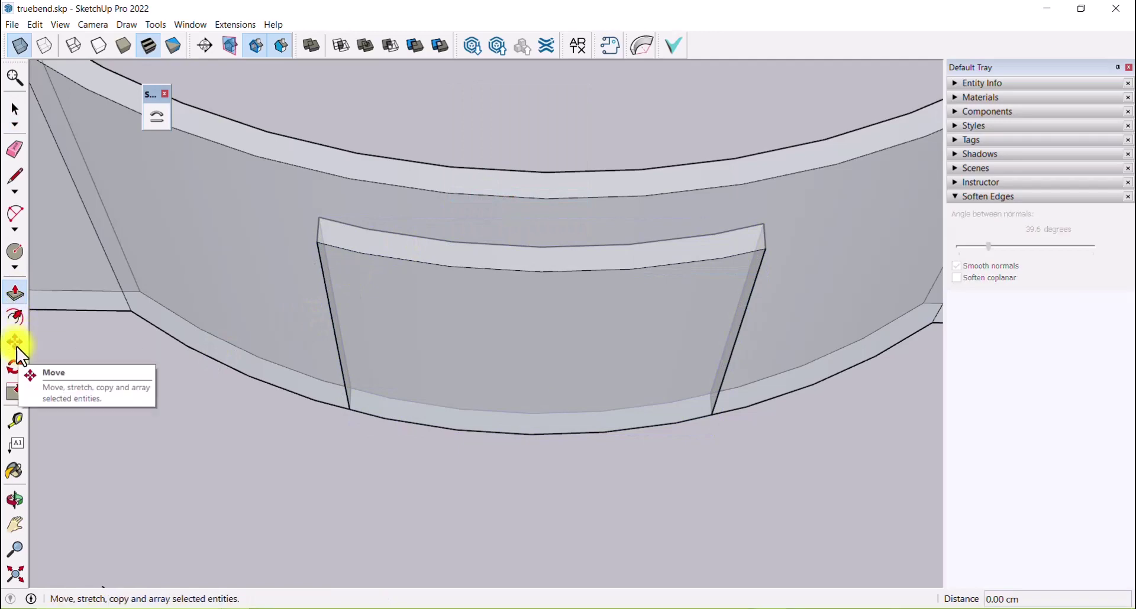
left_click(15, 342)
middle_click_drag(291, 431, 367, 503)
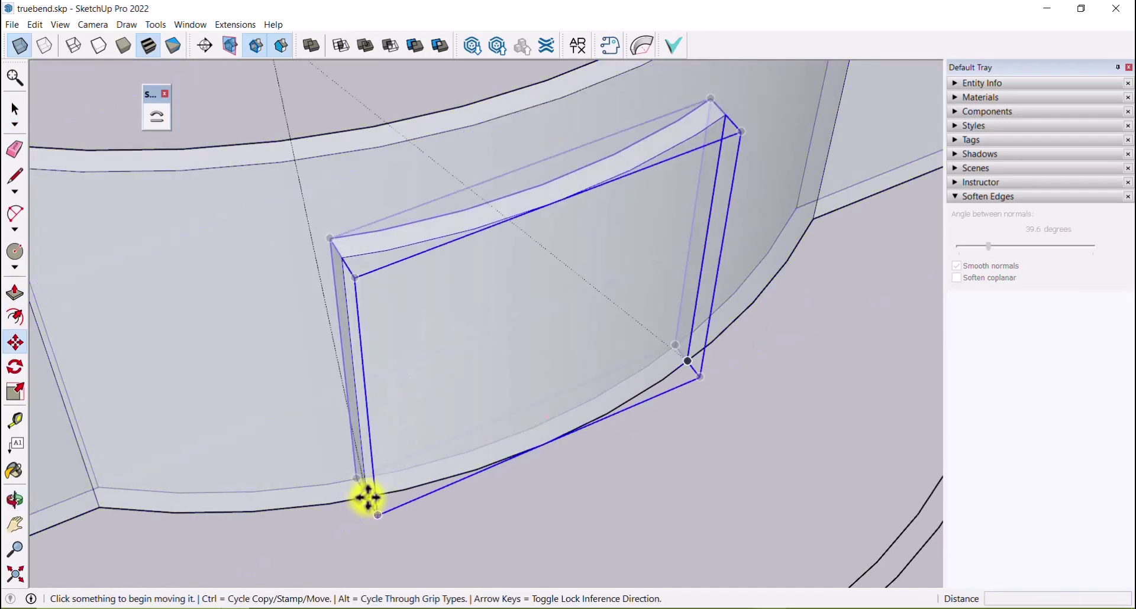
left_click(368, 496)
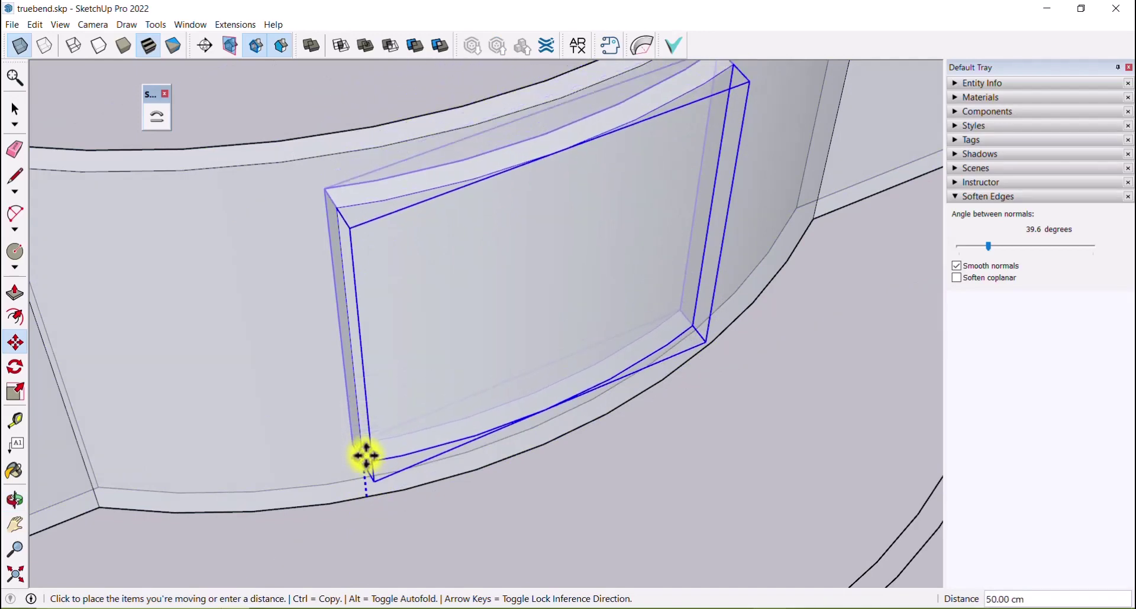
left_click(366, 459)
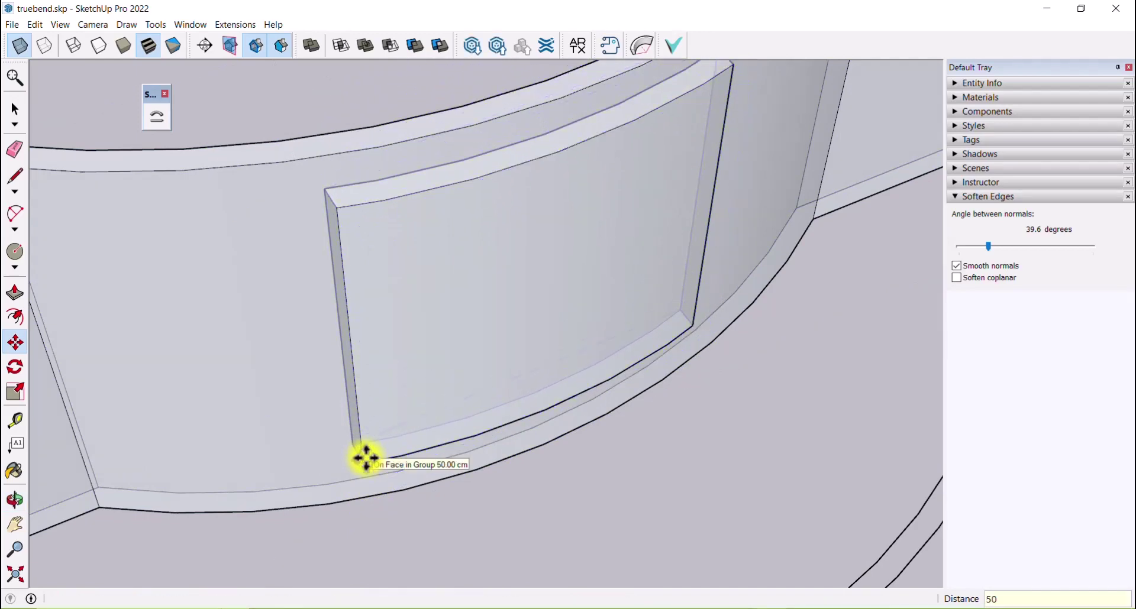
- Open the wall group for editing and draw a short line across the wall's top where the curve meets one straight section
left_click(15, 109)
left_click(448, 458)
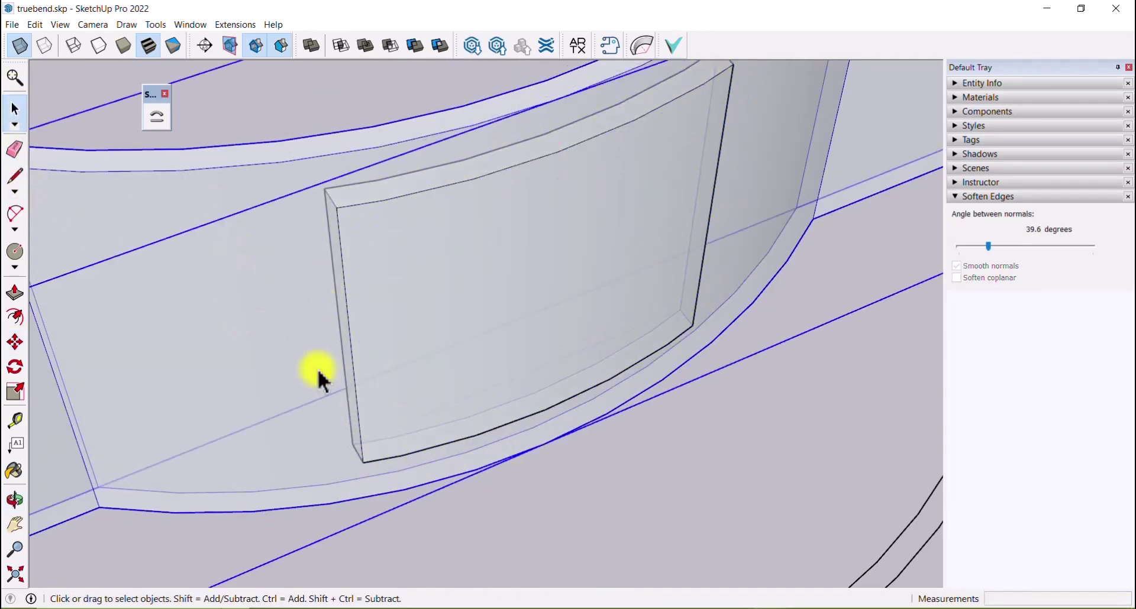
scroll(317, 368, "down", 2)
left_click(557, 479)
middle_click_drag(598, 480, 571, 398)
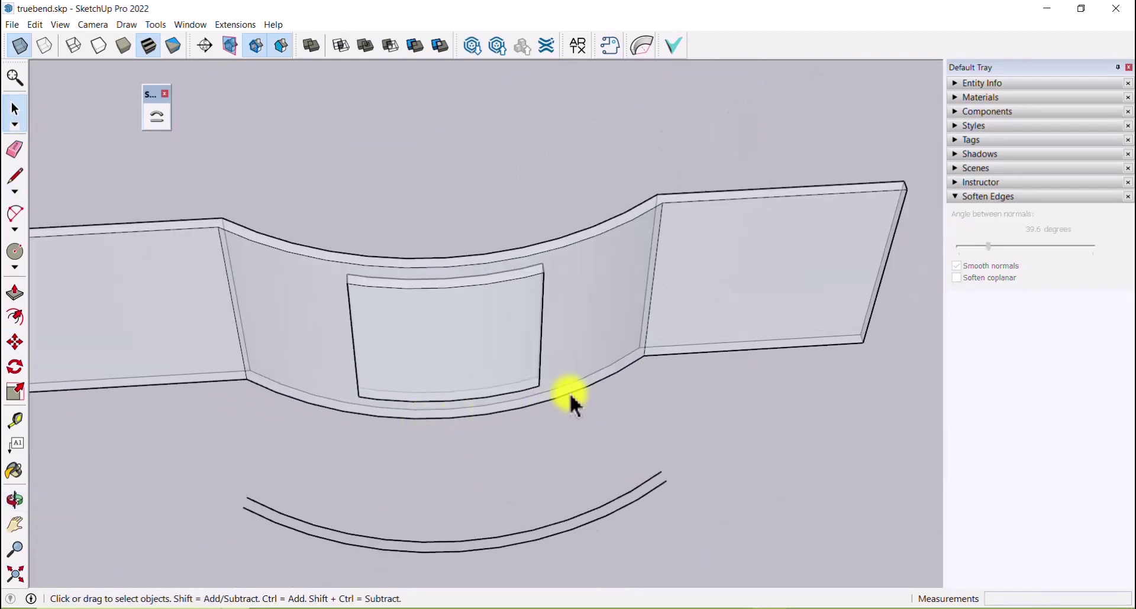
left_click(607, 233)
double_click(610, 244)
middle_click_drag(613, 245, 616, 305)
left_click(13, 175)
scroll(672, 207, "up", 3)
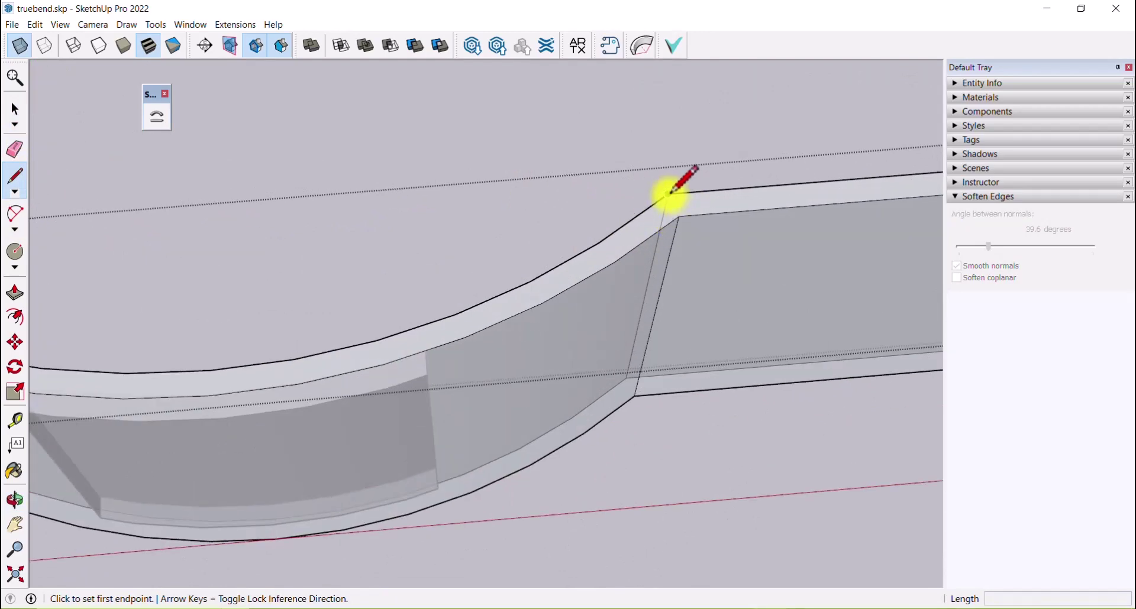
left_click(668, 195)
left_click(680, 217)
- Draw a matching line across the wall's top at the curve's other end and leave the group
scroll(806, 334, "down", 2)
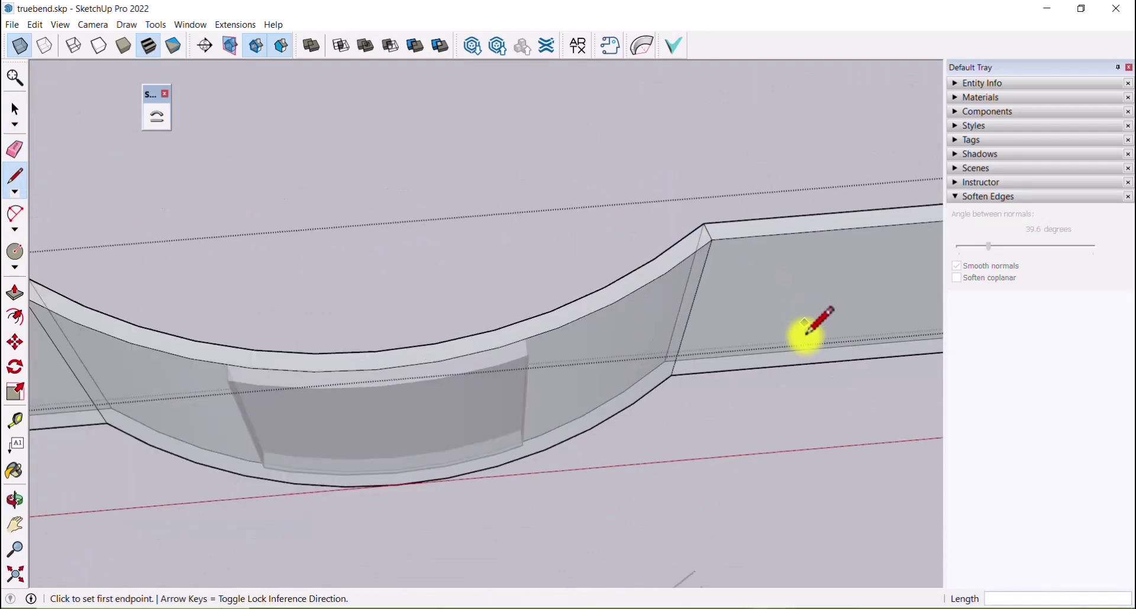
scroll(177, 309, "up", 2)
left_click(181, 310)
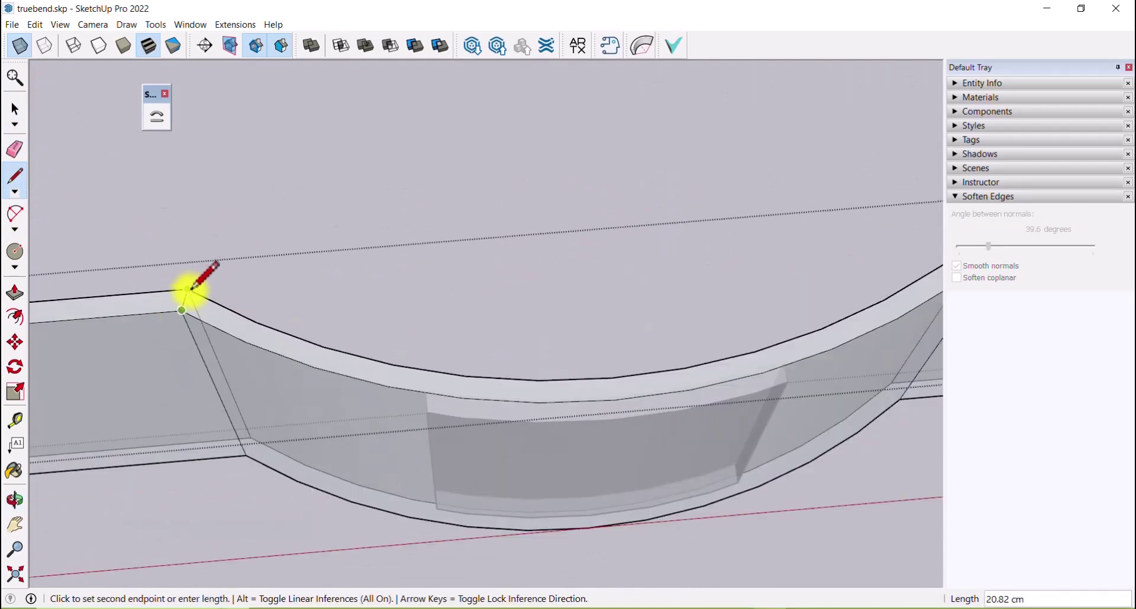
left_click(188, 289)
left_click(14, 110)
left_click(255, 194)
scroll(348, 215, "down", 4)
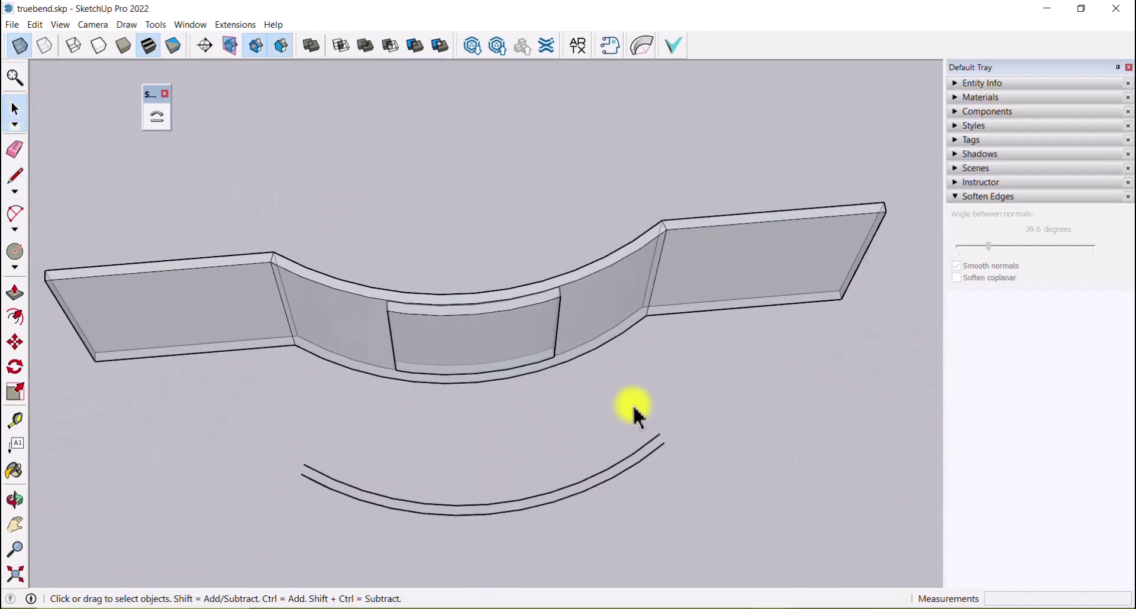
- Turn off the X-ray display and subtract the curved block from the wall to cut the opening
middle_click_drag(633, 408, 693, 355)
left_click(19, 46)
scroll(556, 313, "down", 2)
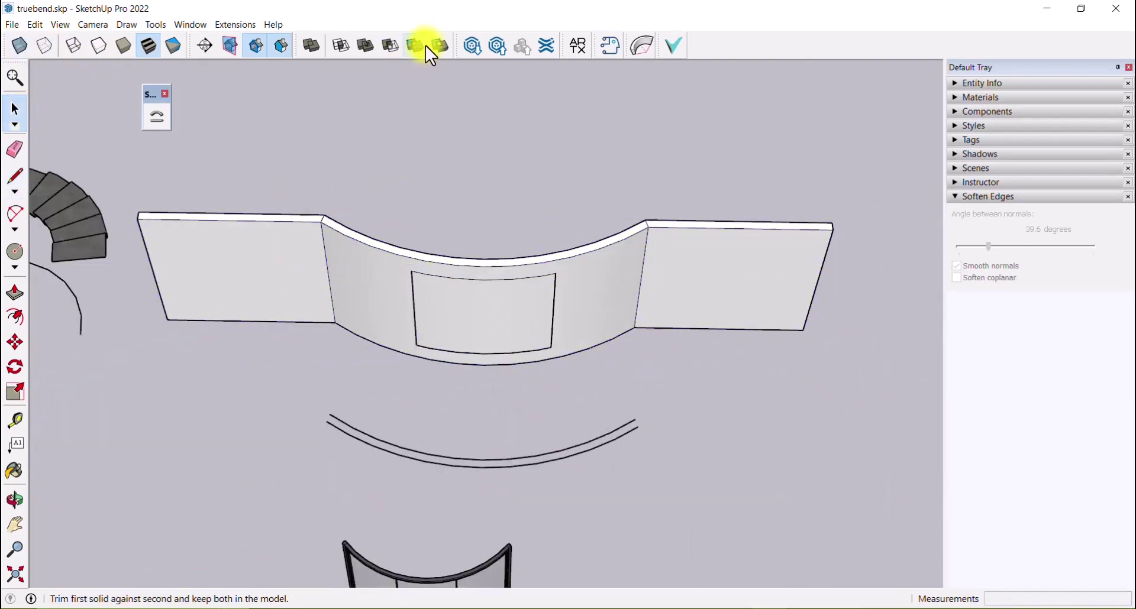
left_click(390, 46)
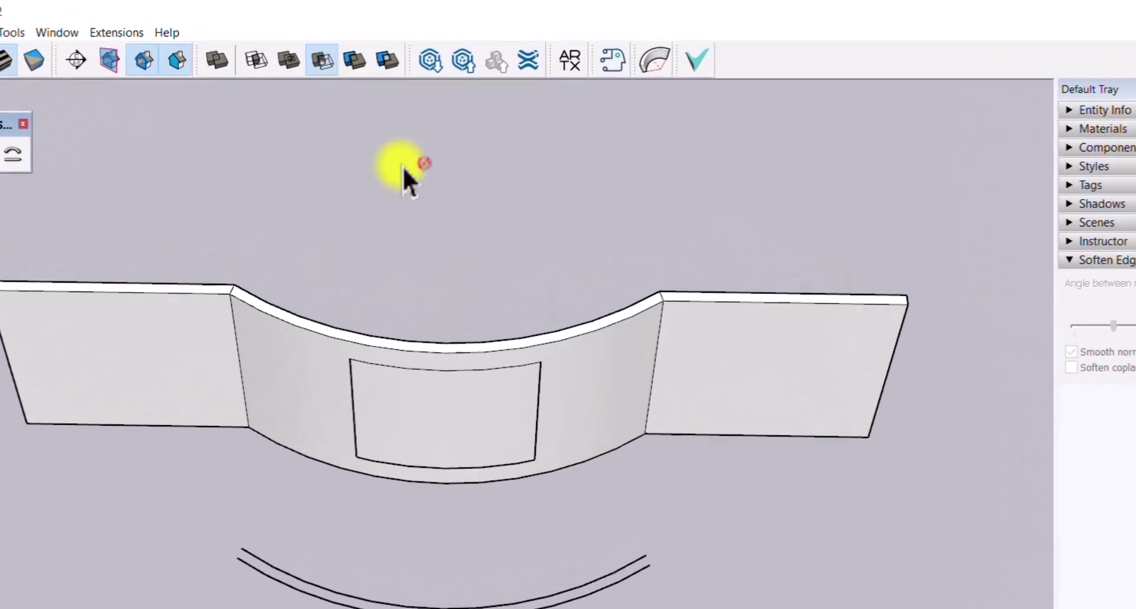
left_click(517, 429)
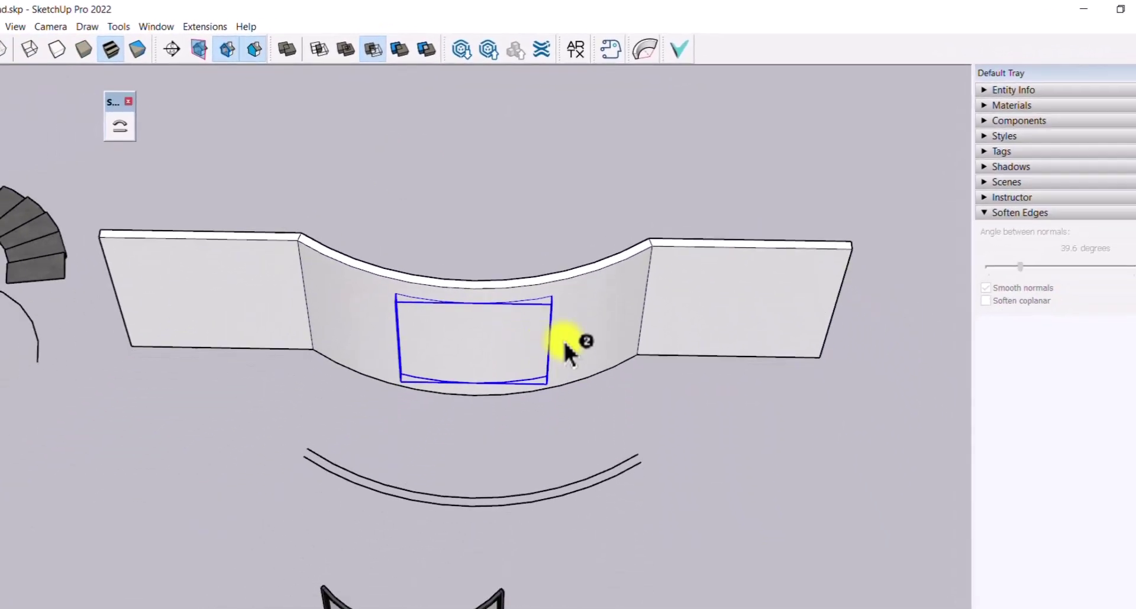
left_click(580, 362)
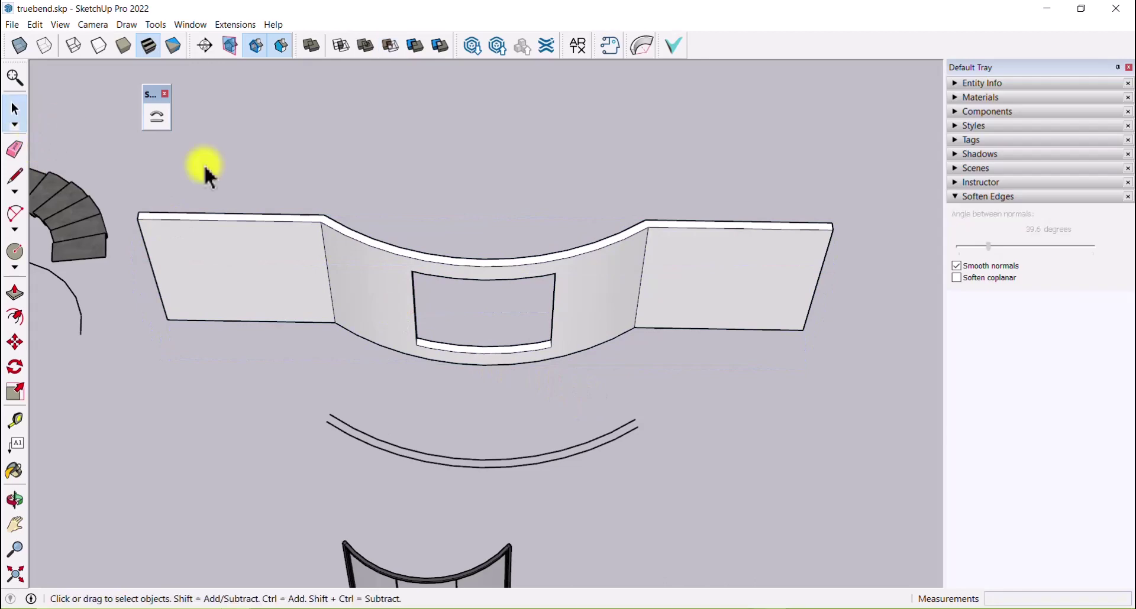
- Inside the wall group, copy the opening's lower front edge about 132 cm away, clear of the wall
middle_click_drag(563, 391, 640, 417)
middle_click_drag(536, 385, 514, 406)
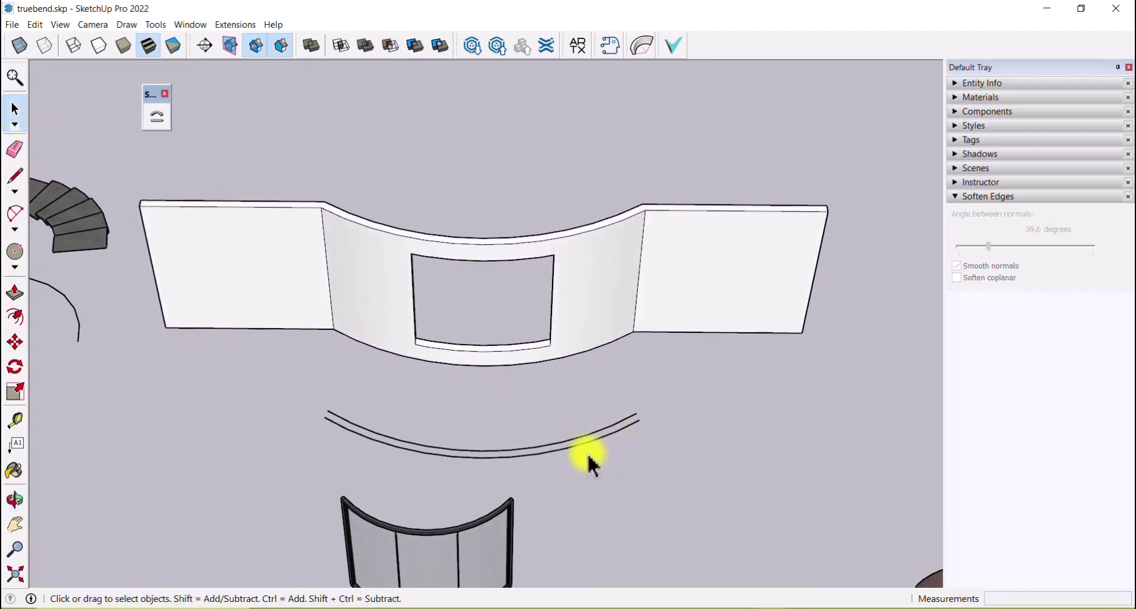
left_click(478, 346)
scroll(478, 347, "up", 5)
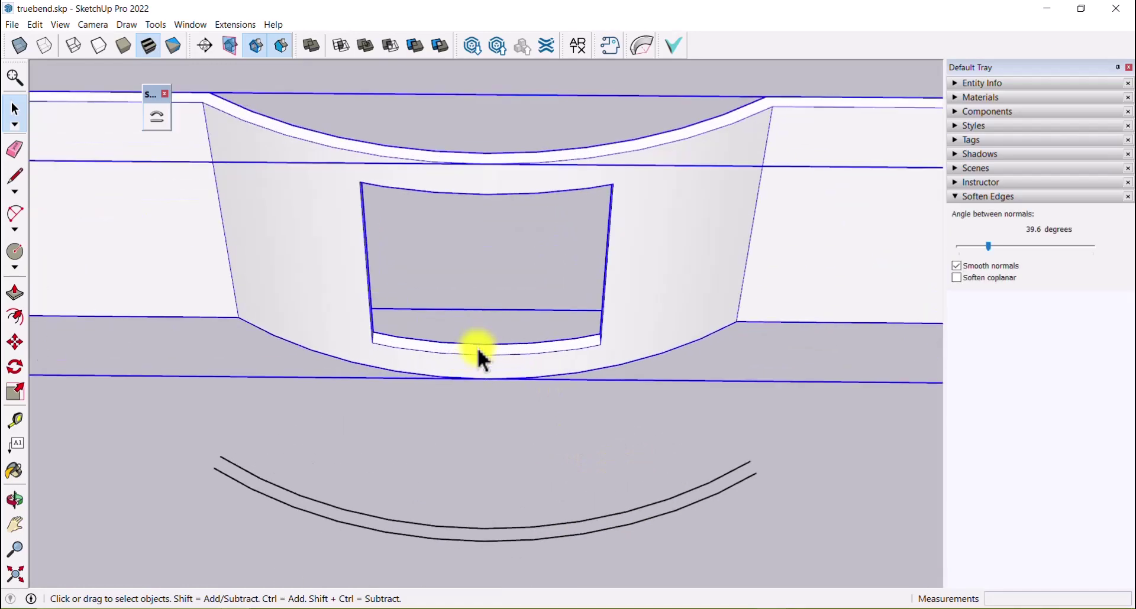
triple_click(480, 353)
left_click(481, 353)
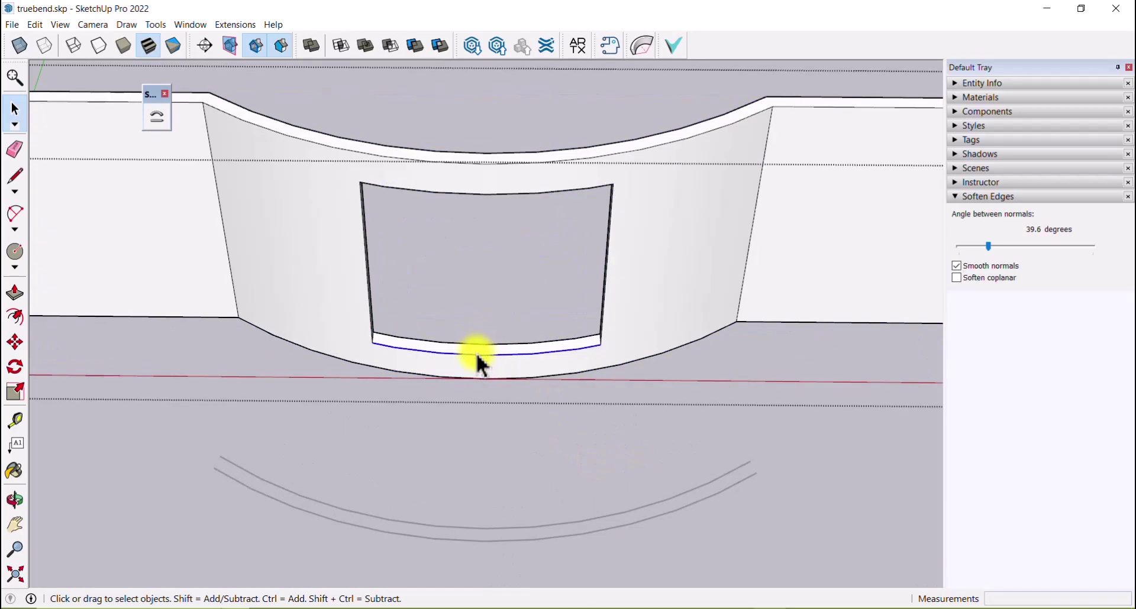
left_click(15, 342)
left_click(602, 343)
key("ctrl")
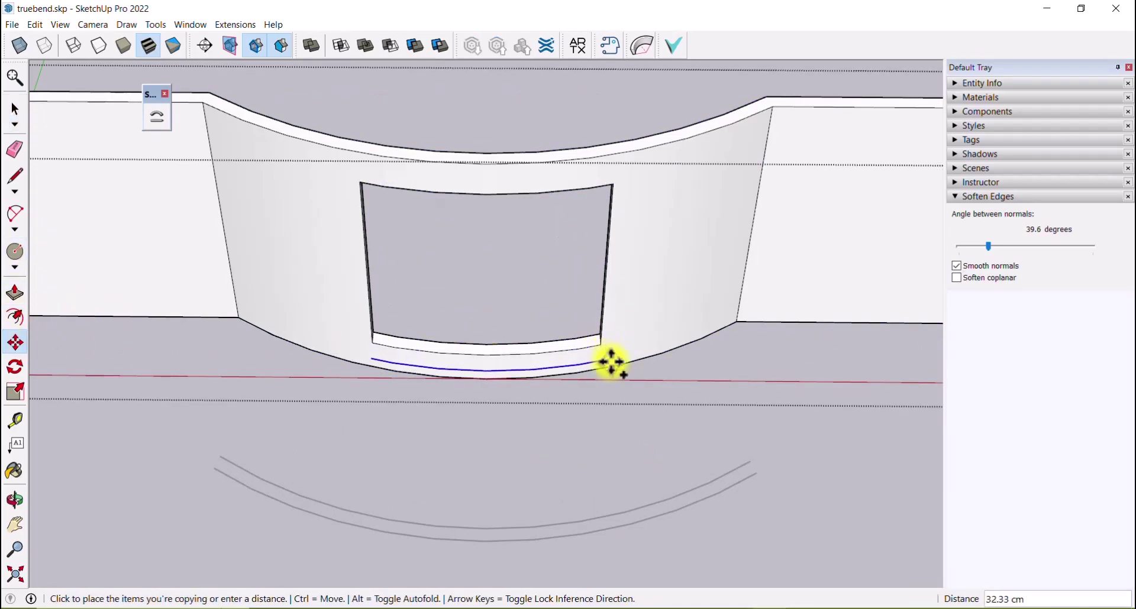
left_click(603, 415)
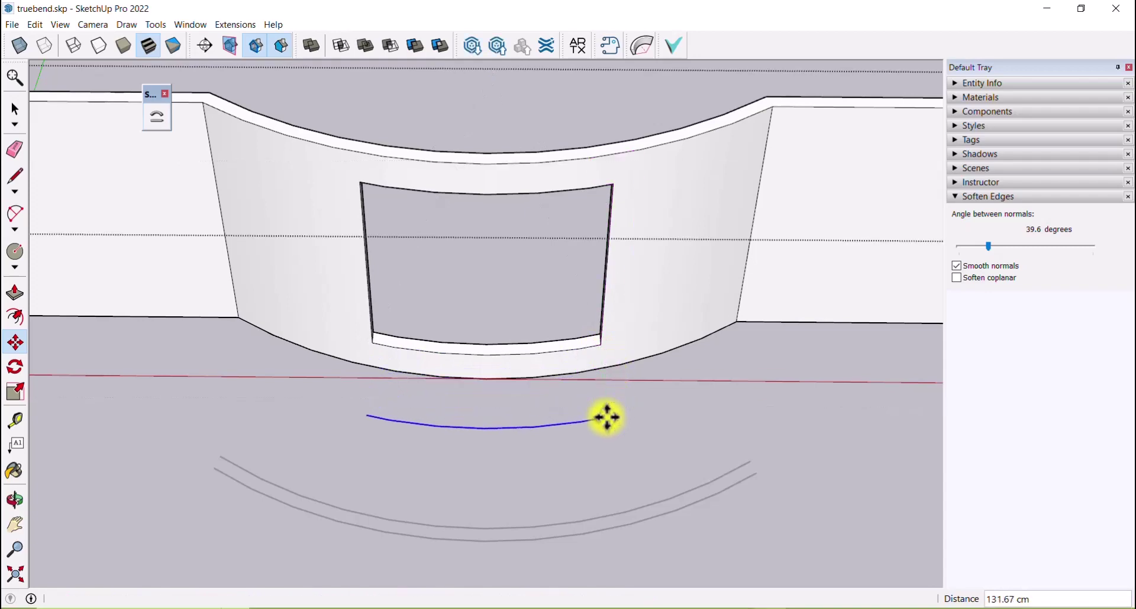
- Leave the wall group and delete the detached pair of long arcs in front of the wall
left_click(14, 110)
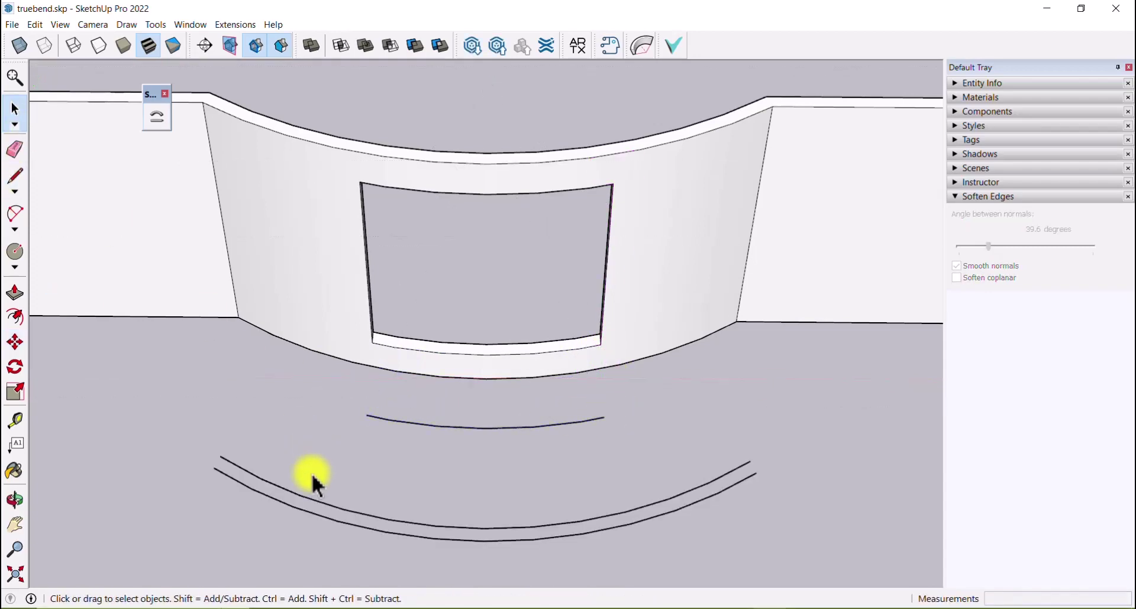
key("Delete")
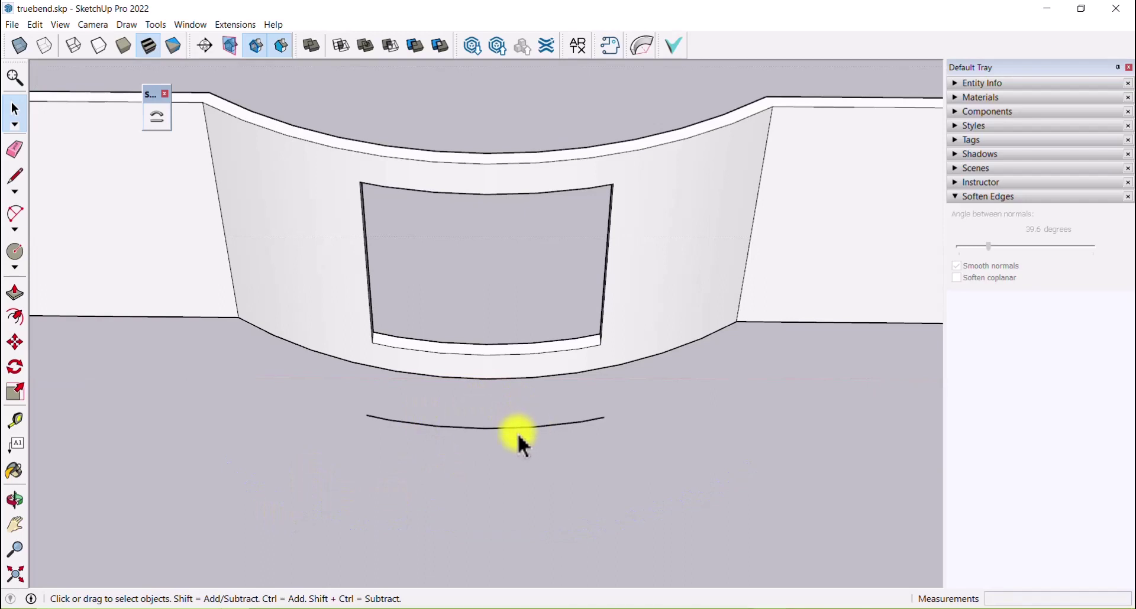
- Reopen the wall group and move the copied curve back onto the opening's lower front edge
left_click(517, 427)
double_click(370, 417)
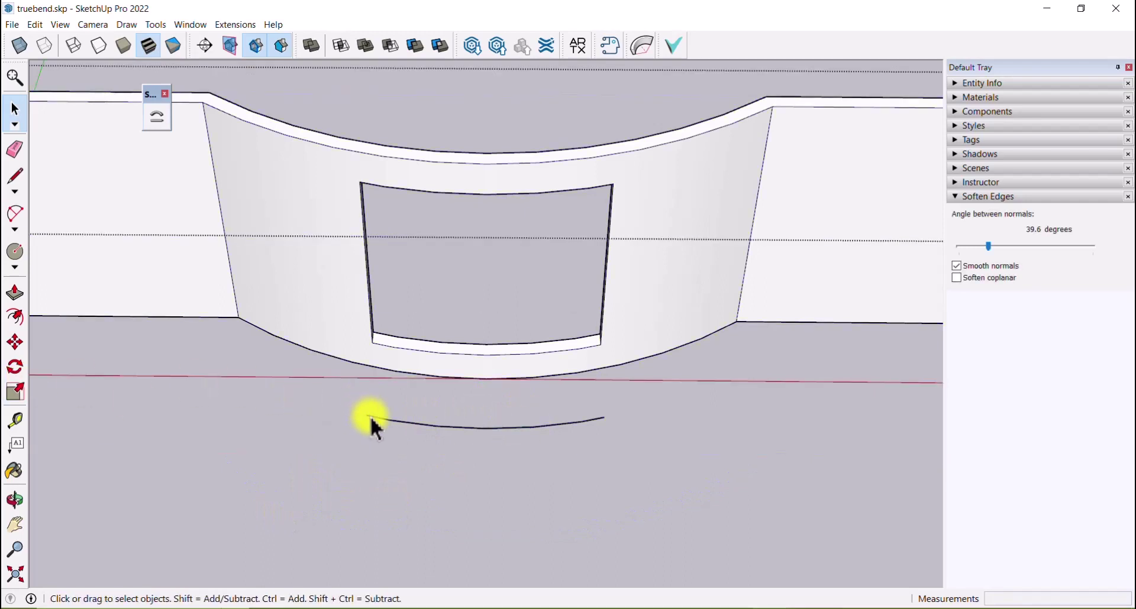
left_click(15, 342)
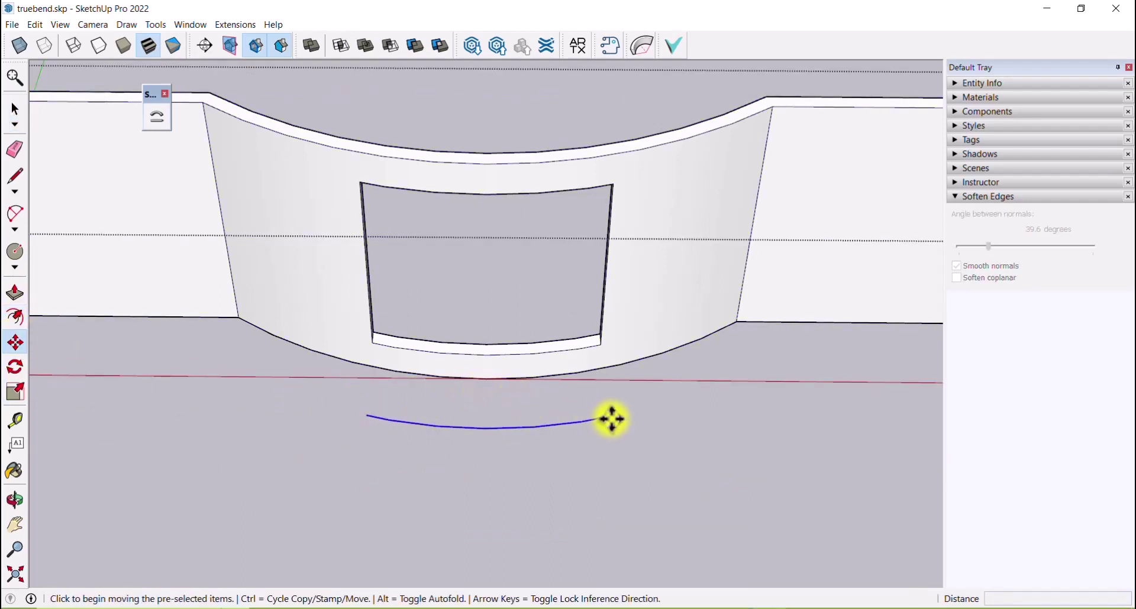
left_click(611, 419)
left_click(602, 344)
left_click(15, 109)
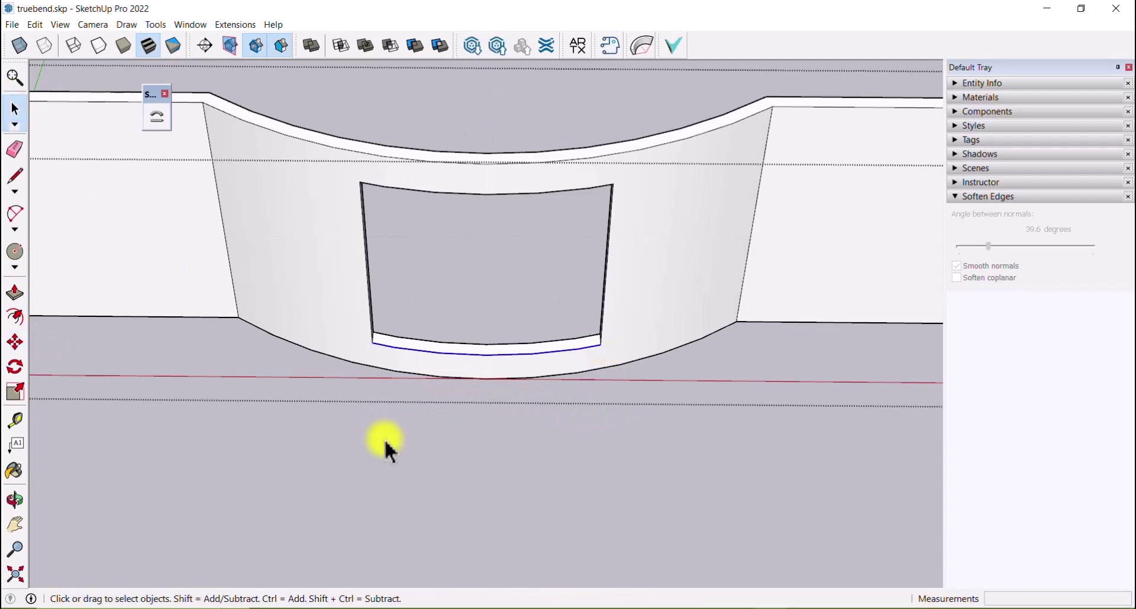
left_click(385, 439)
- Select the flat window and draw a line along its bottom front edge from corner to corner
scroll(533, 177, "down", 4)
scroll(586, 201, "down", 3)
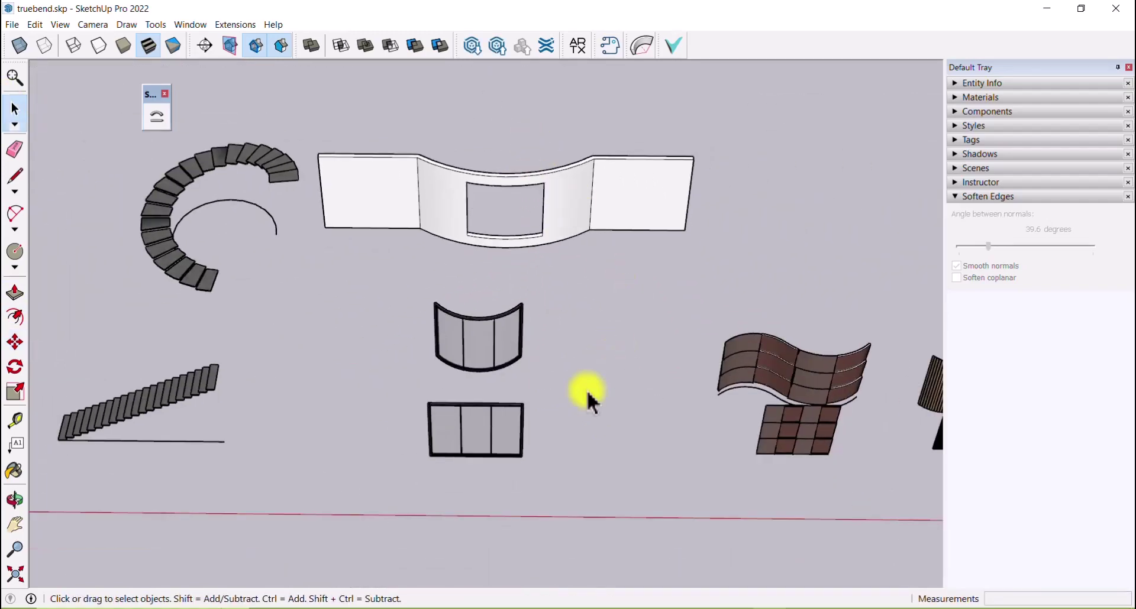
scroll(480, 439, "up", 1)
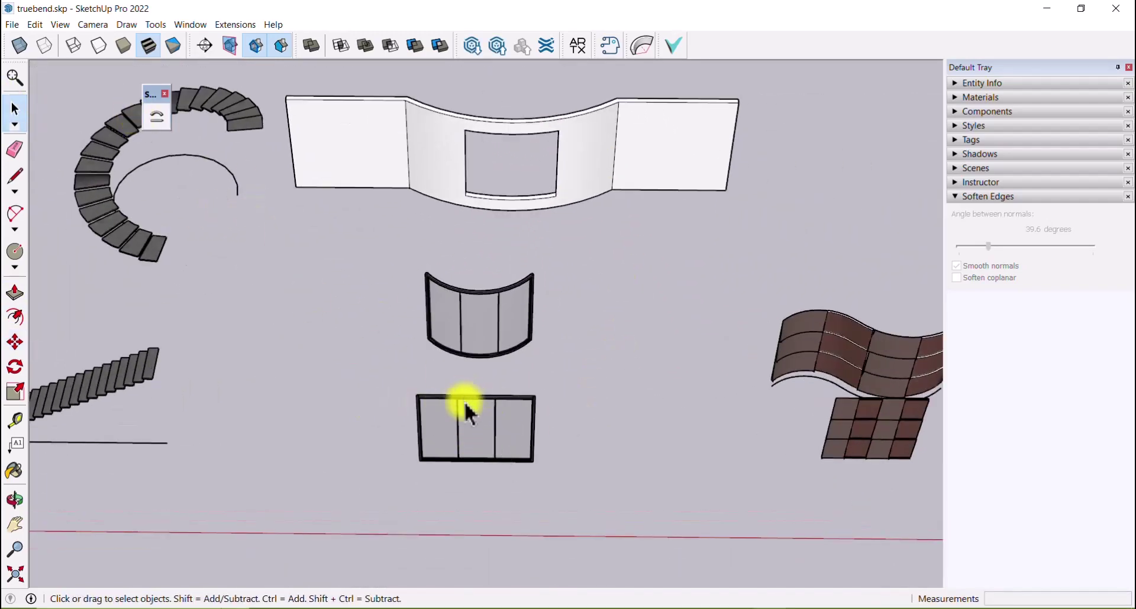
left_click(468, 411)
left_click(15, 175)
scroll(409, 463, "up", 2)
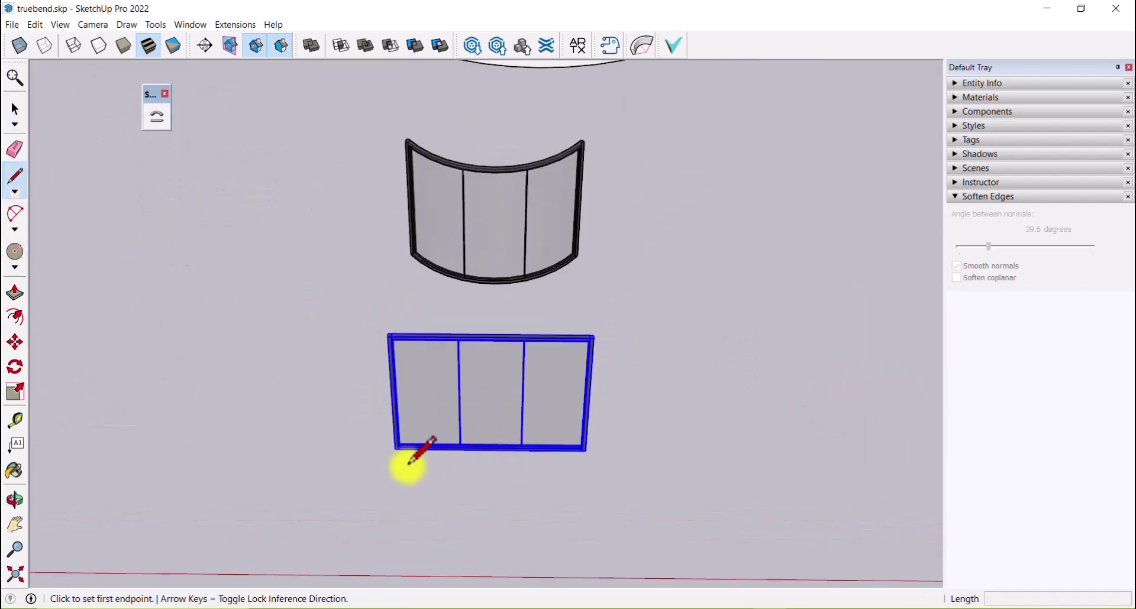
scroll(409, 465, "up", 1)
left_click(395, 447)
scroll(728, 464, "up", 3)
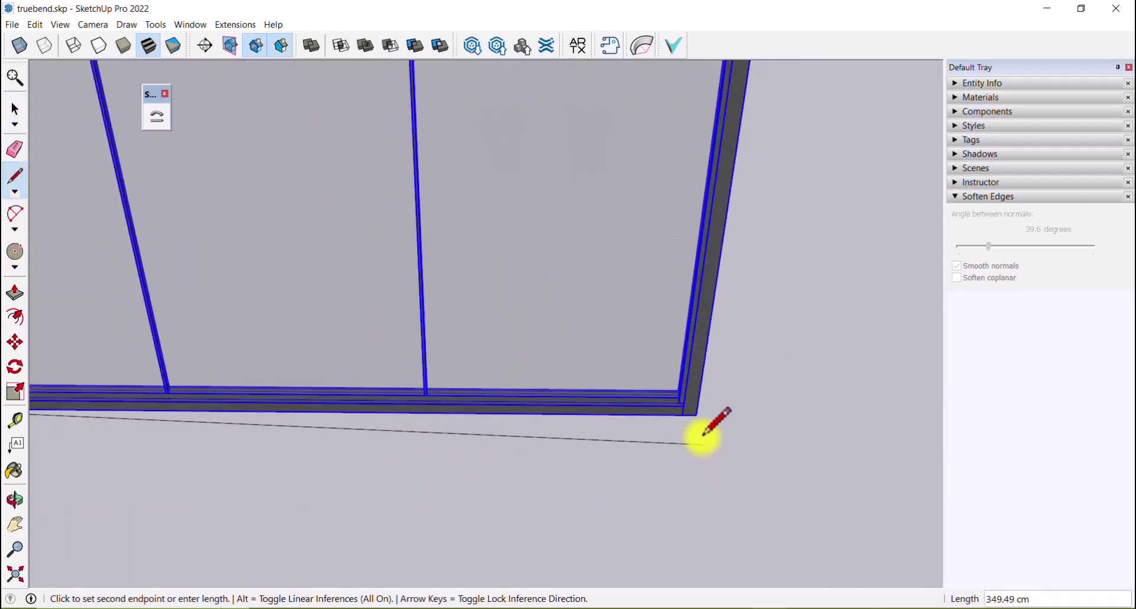
key("Escape")
left_click(14, 110)
- Try to bend the flat window from its bottom line onto the opening's lower front edge in the wall group
scroll(556, 498, "down", 3)
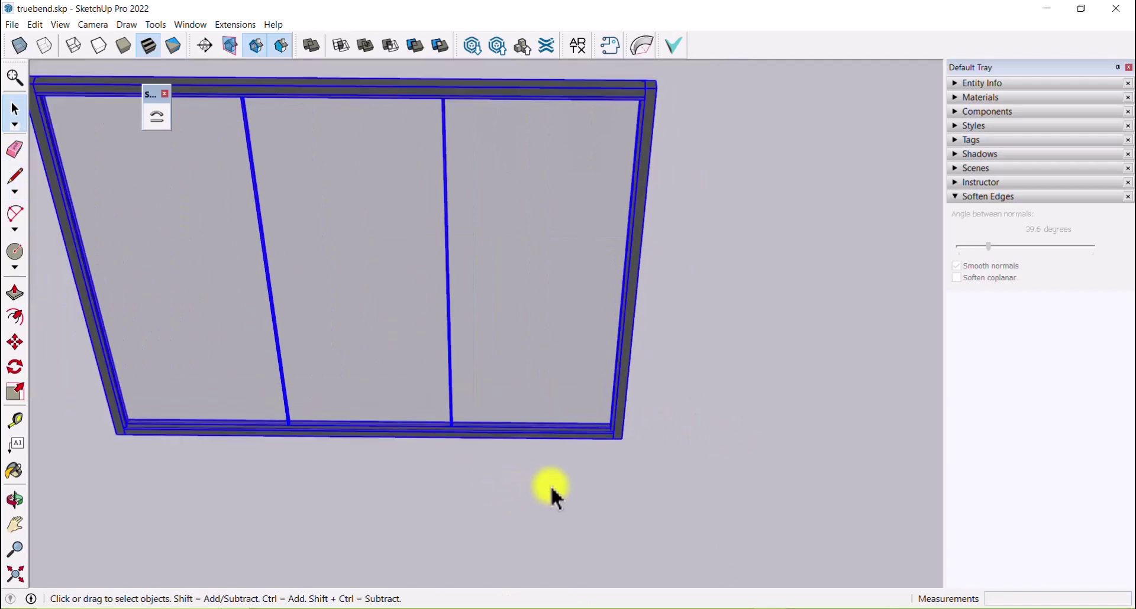
scroll(554, 491, "down", 3)
left_click(157, 116)
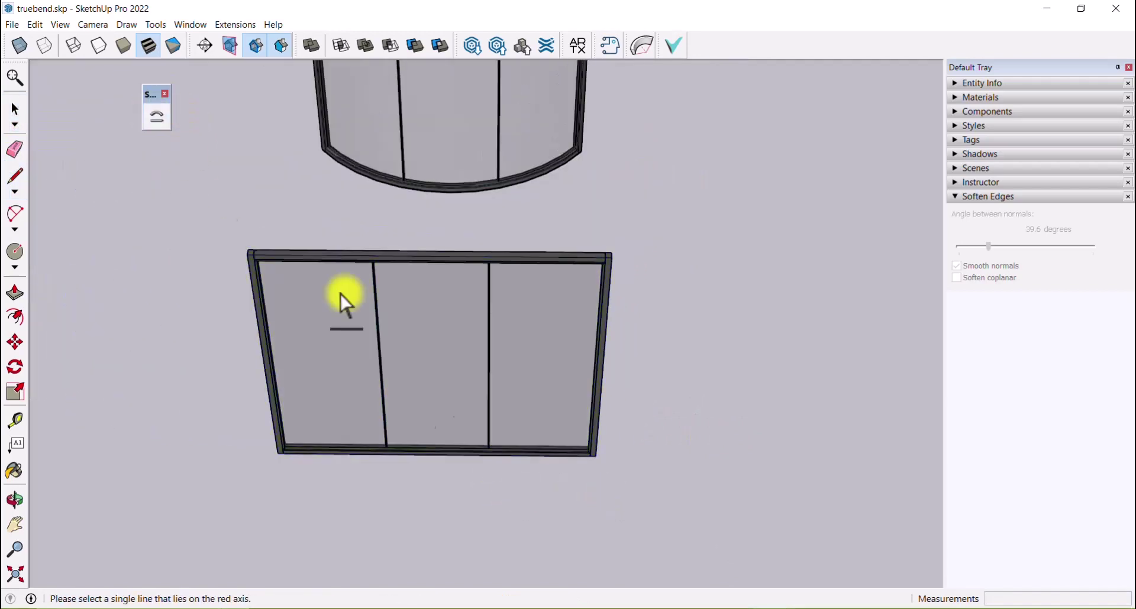
left_click(468, 455)
scroll(464, 503, "down", 4)
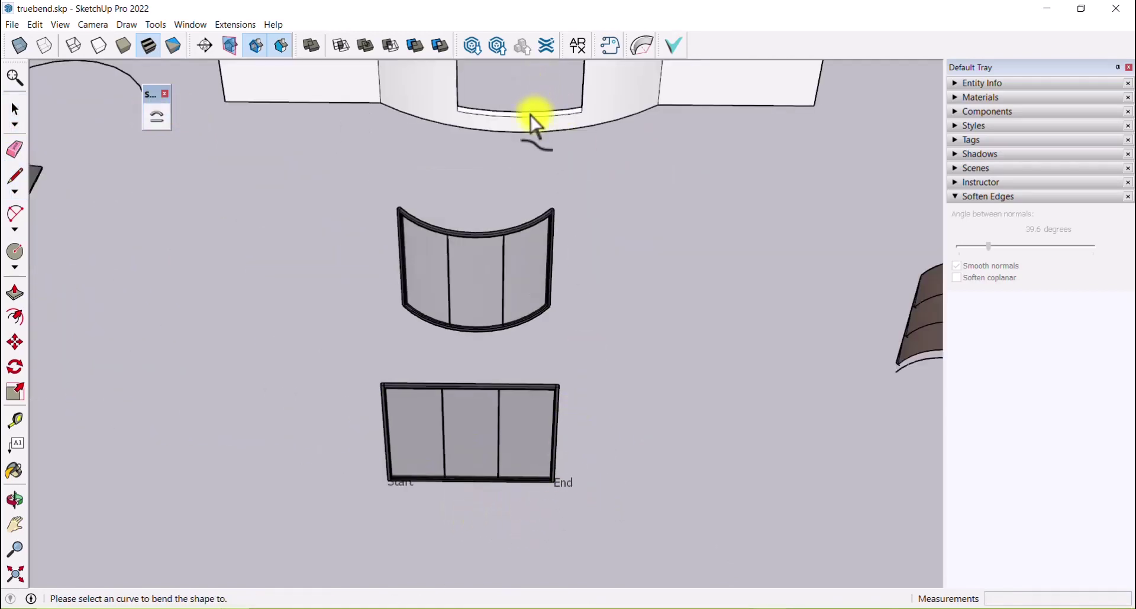
scroll(540, 97, "up", 3)
scroll(444, 284, "down", 5)
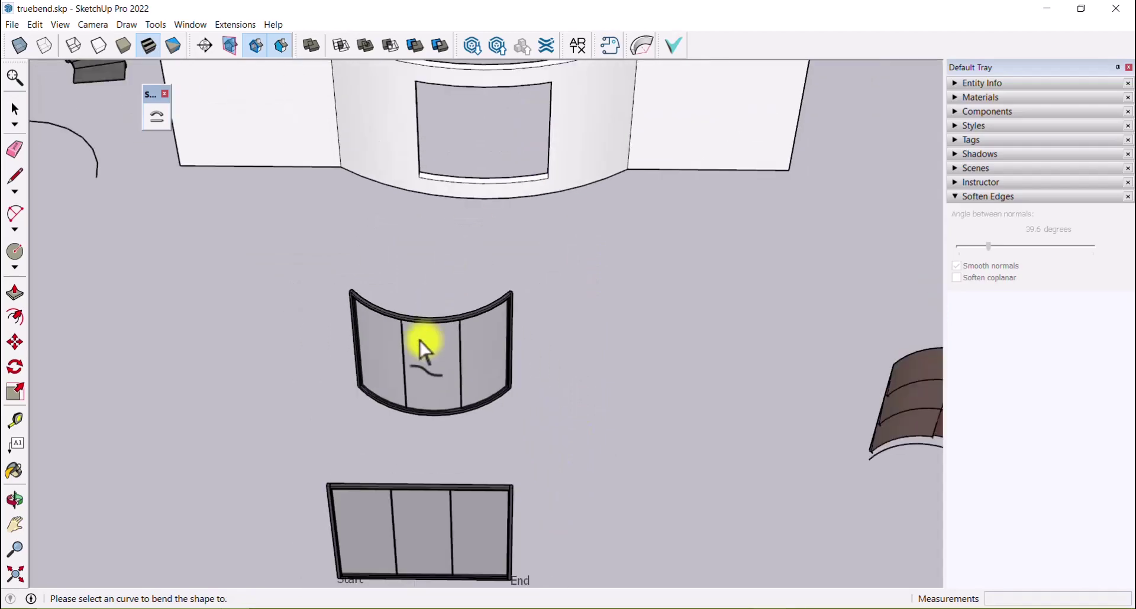
scroll(492, 153, "up", 6)
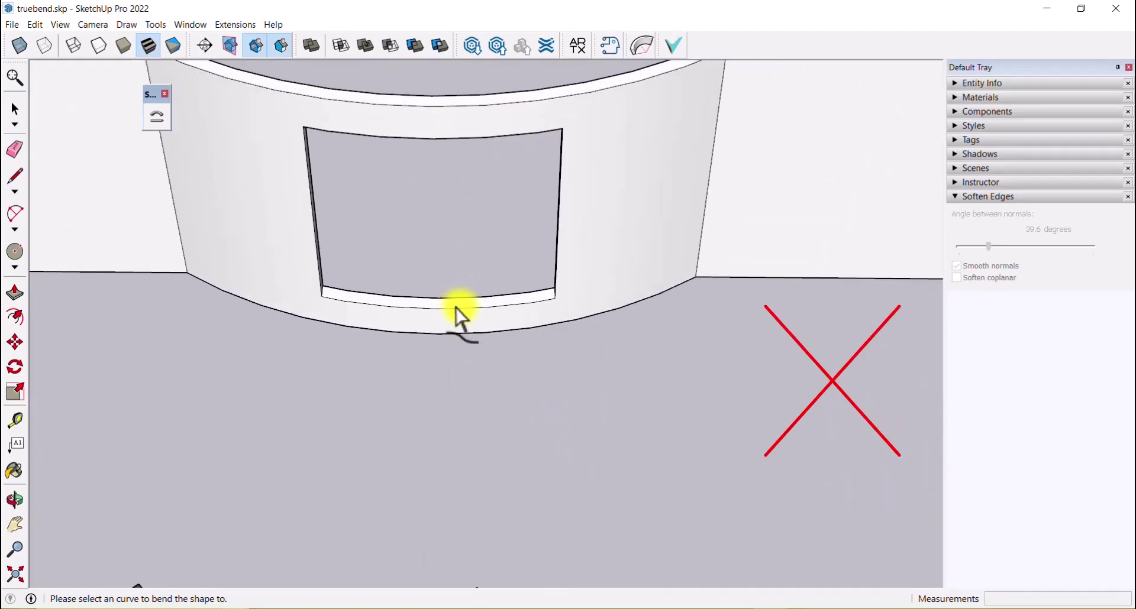
left_click(14, 110)
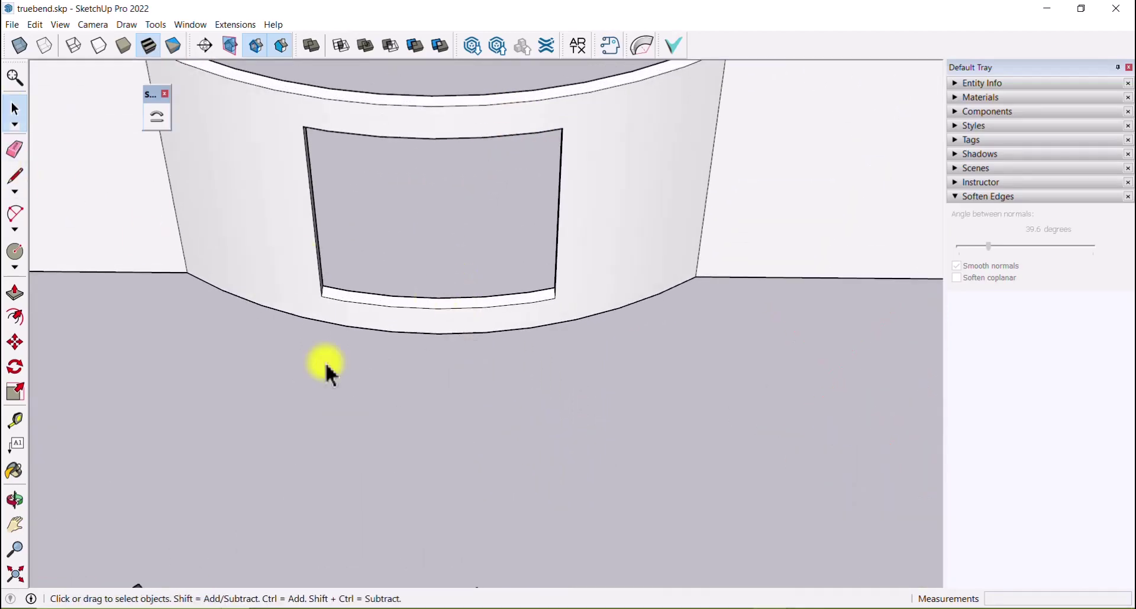
- Inside the wall group, copy the opening's lower front edge about 161.5 cm out in front of the wall, and leave the group
left_click(476, 320)
double_click(473, 312)
left_click(461, 307)
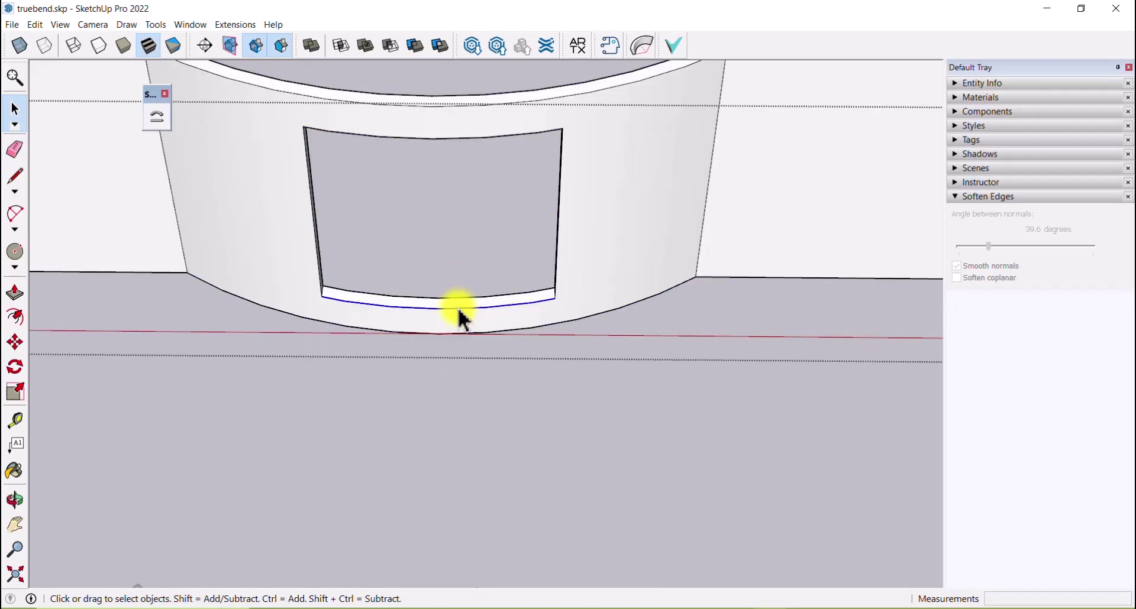
left_click(16, 342)
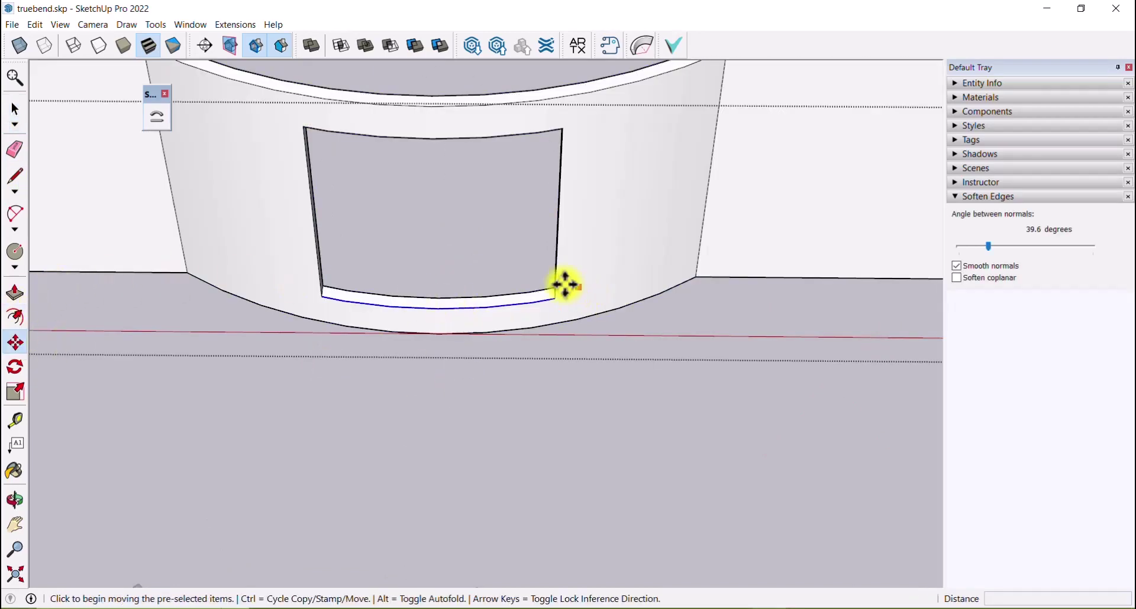
left_click(559, 300)
key("ctrl")
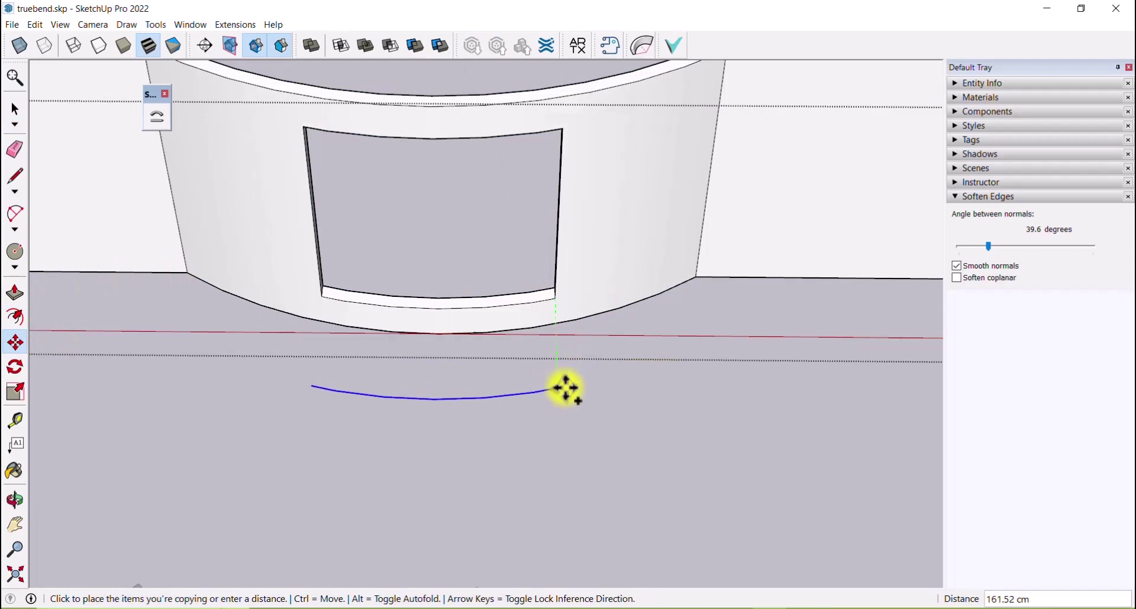
left_click(562, 393)
left_click(15, 113)
scroll(519, 331, "down", 2)
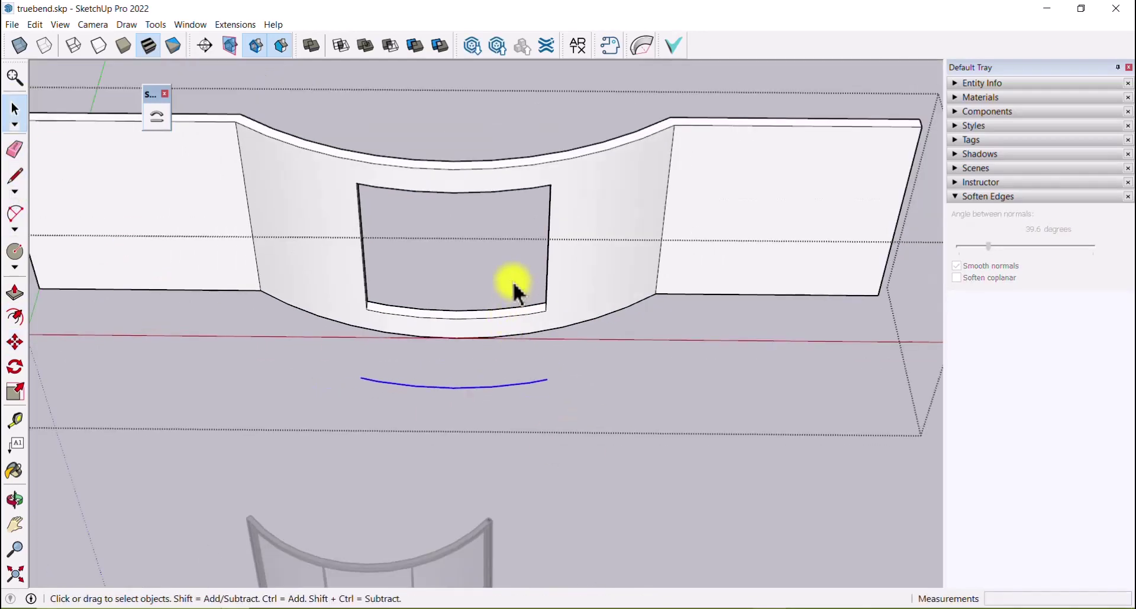
left_click(558, 444)
- Try to bend the flat window from its bottom line onto the copied curve still inside the wall group
scroll(471, 193, "down", 3)
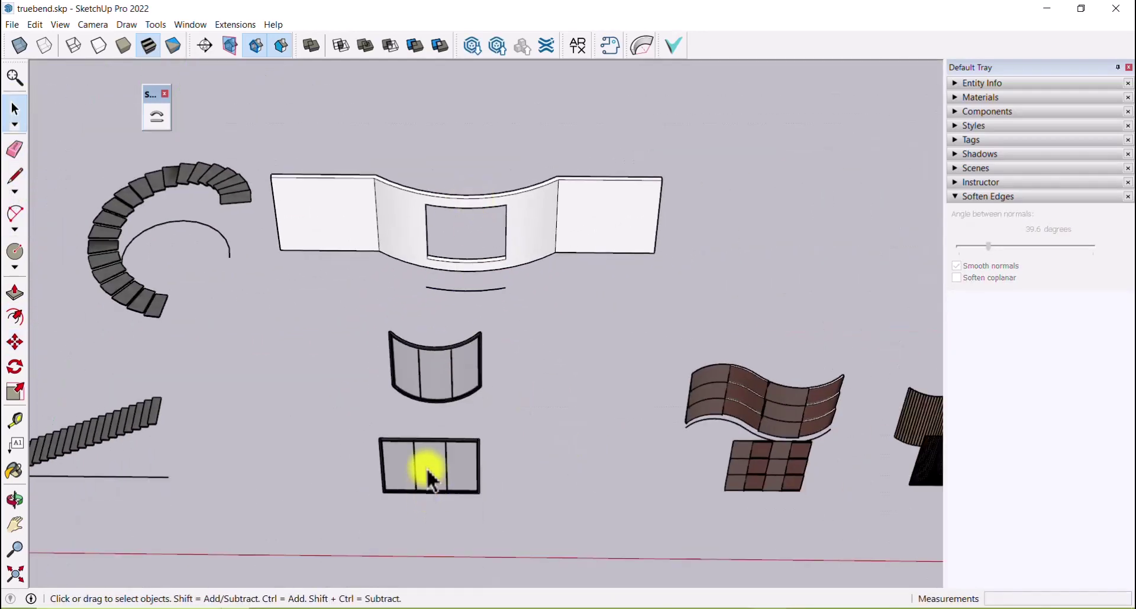
left_click(157, 115)
left_click(426, 495)
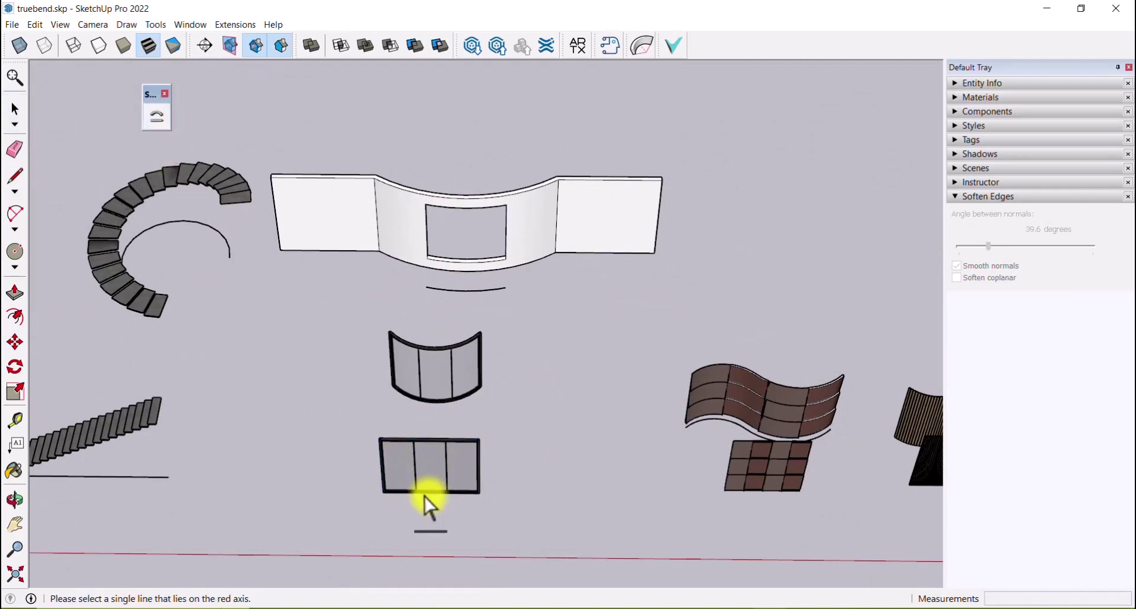
scroll(435, 503, "up", 5)
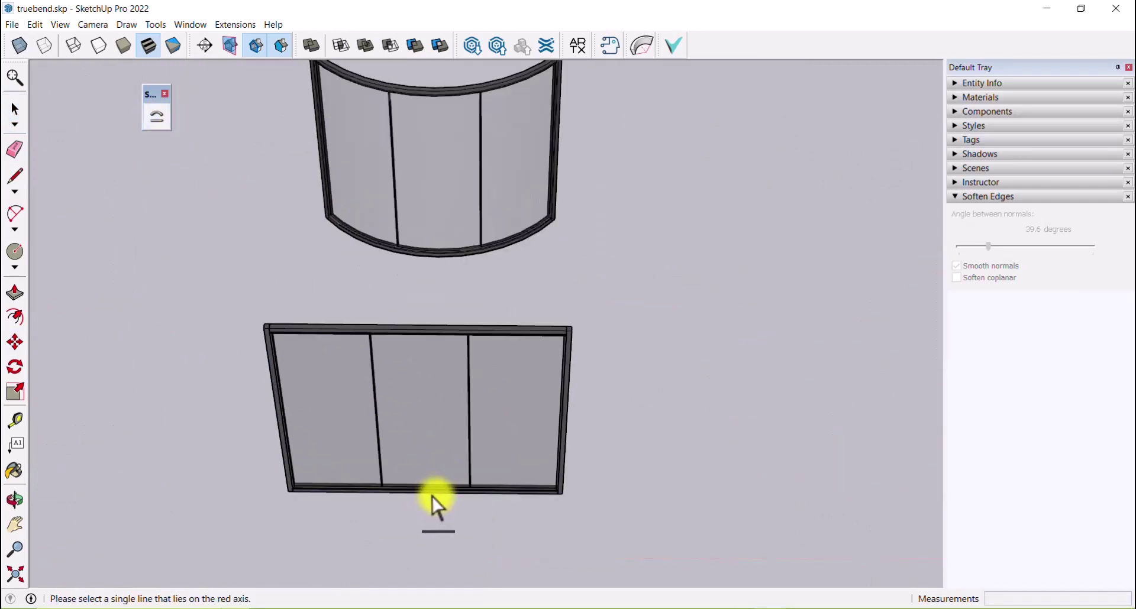
scroll(435, 505, "down", 5)
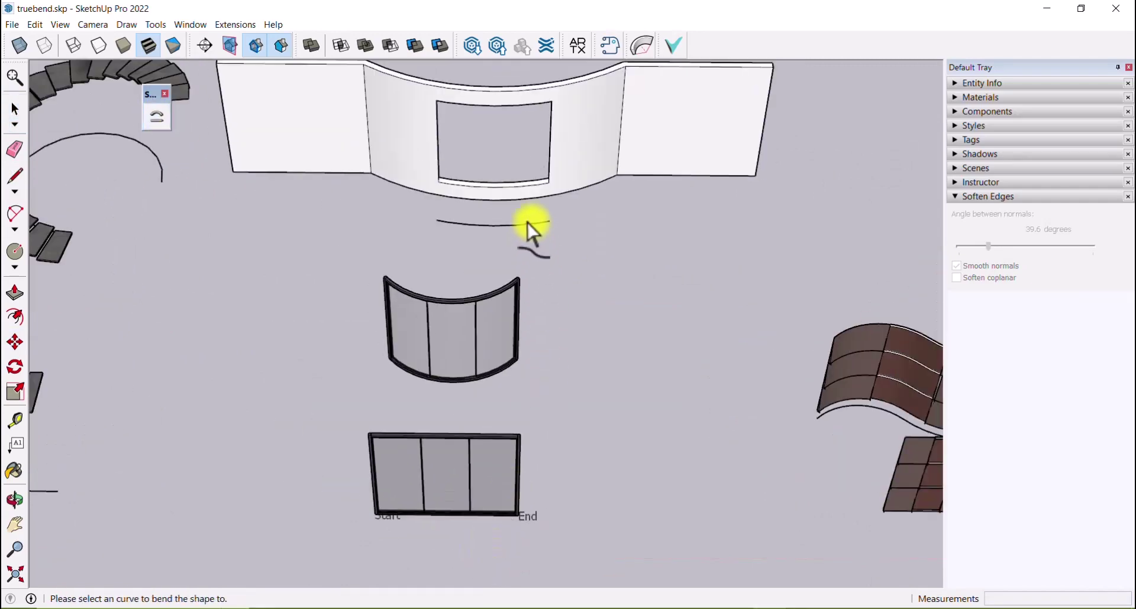
scroll(529, 234, "up", 5)
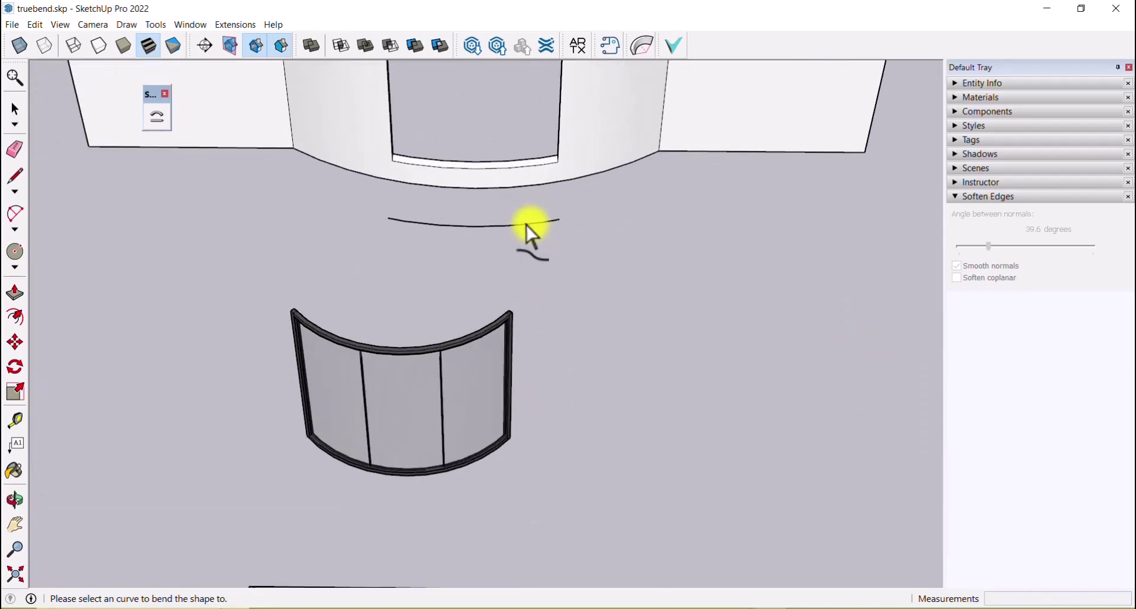
scroll(541, 446, "down", 3)
middle_click_drag(540, 446, 474, 338)
scroll(470, 331, "up", 3)
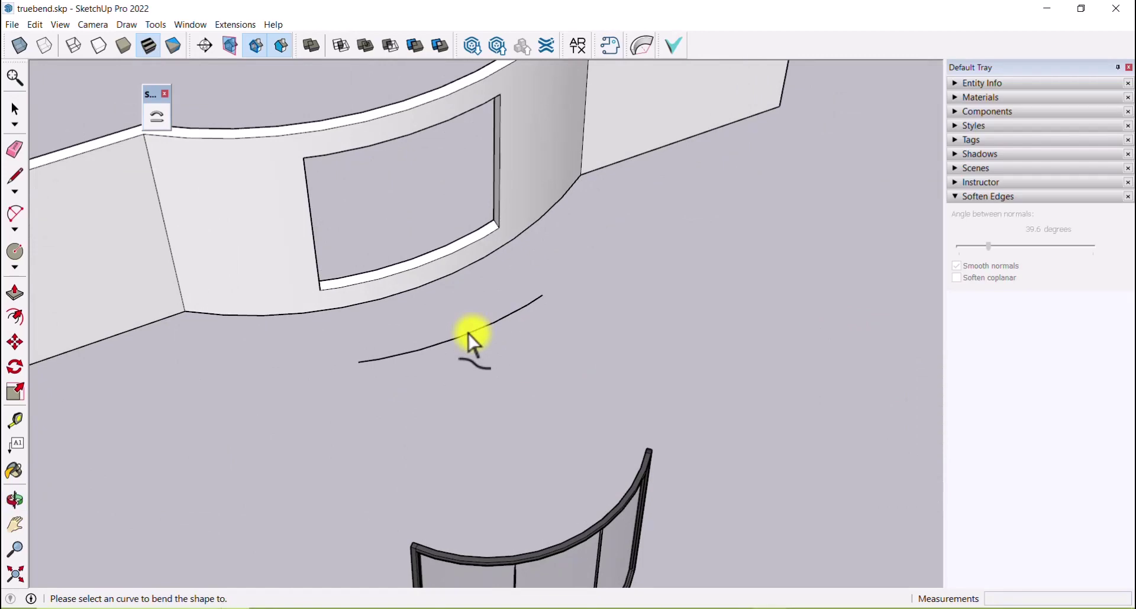
scroll(436, 236, "down", 8)
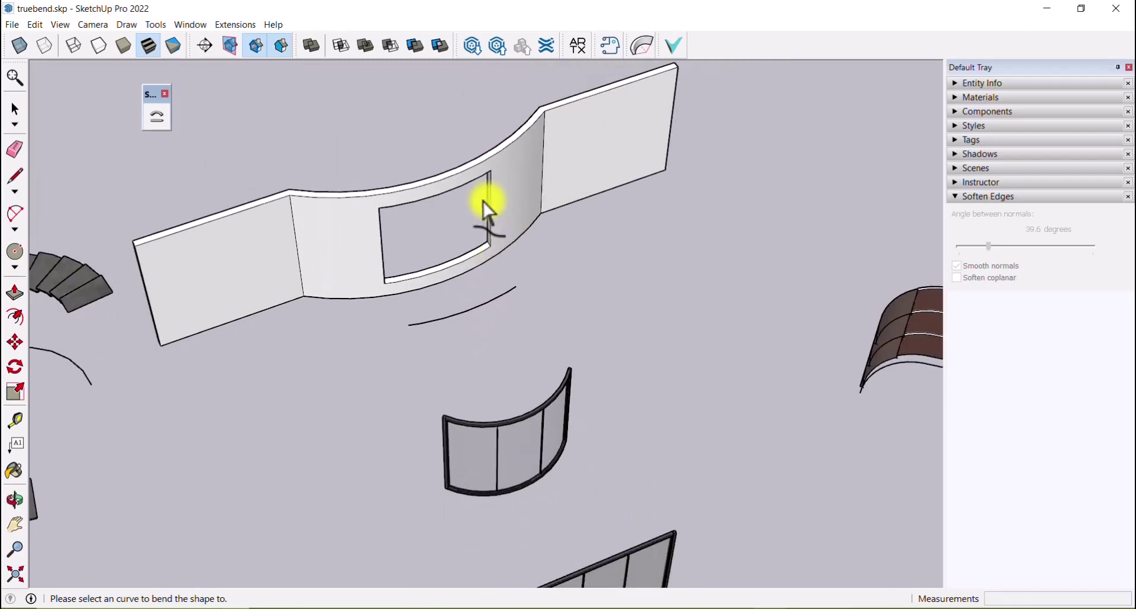
middle_click_drag(456, 182, 521, 346)
left_click(15, 108)
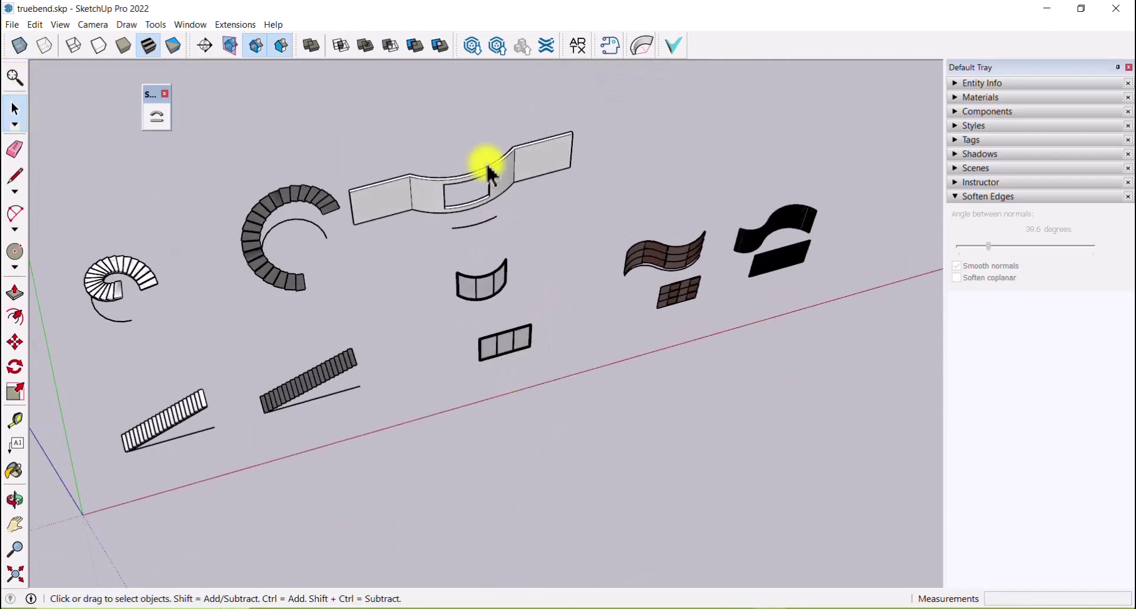
- Explode the wall group and regroup only the connected wall geometry, leaving the copied curve outside it
scroll(481, 168, "up", 5)
right_click(507, 155)
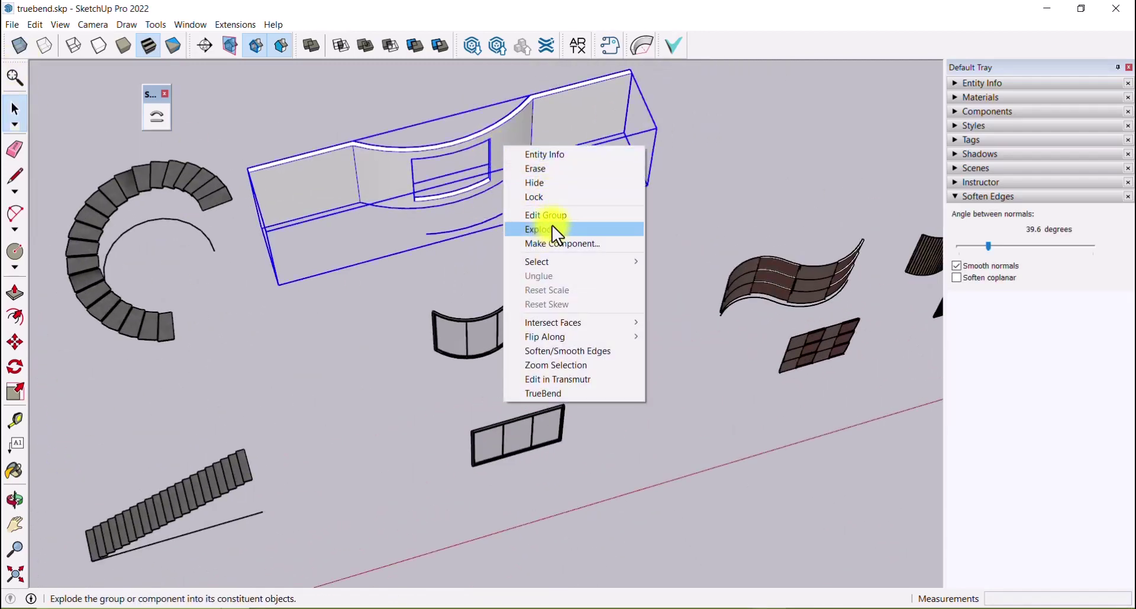
left_click(539, 229)
left_click(499, 223)
triple_click(499, 153)
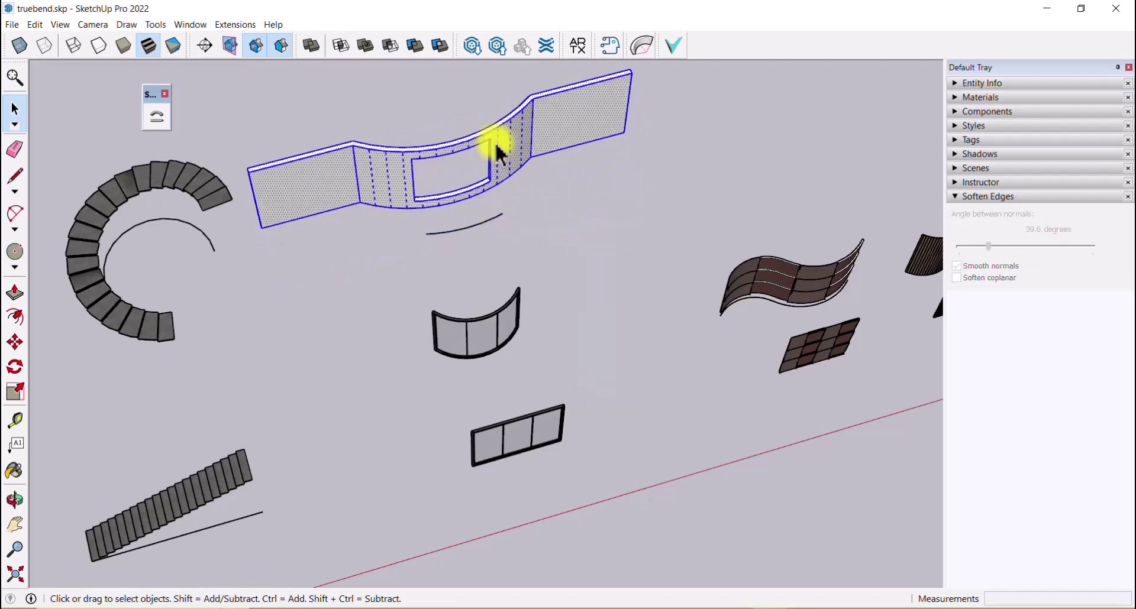
right_click(495, 145)
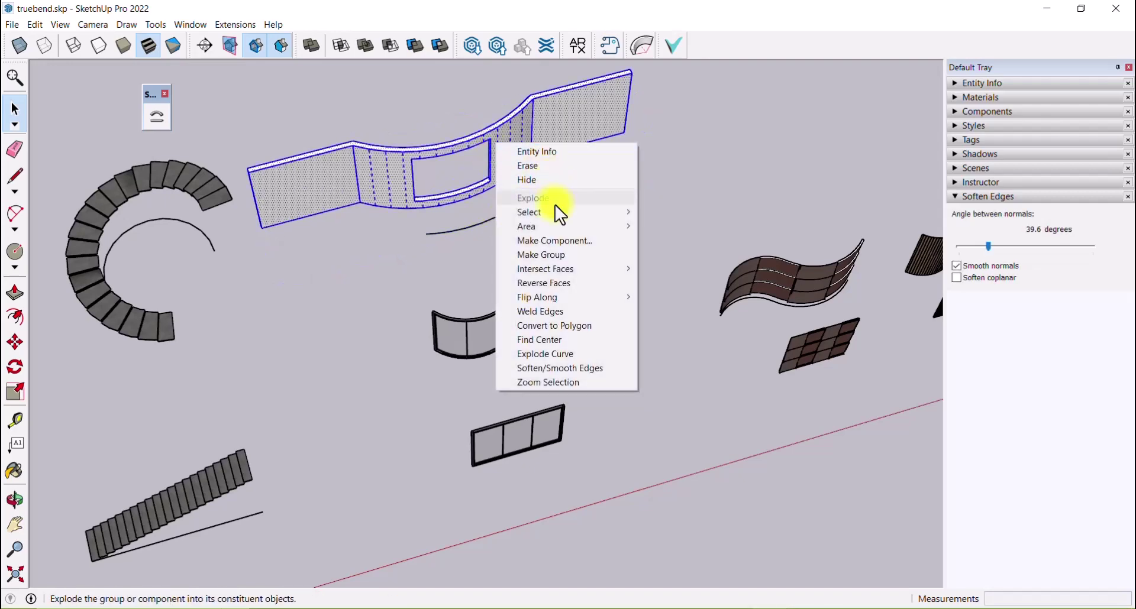
left_click(551, 260)
left_click(578, 254)
- Bend the flat window with Shape Bender from its bottom line onto the separate curve in front of the wall
middle_click_drag(578, 254, 451, 493)
scroll(451, 493, "up", 3)
left_click(491, 443)
scroll(515, 467, "down", 3)
middle_click_drag(520, 474, 580, 362)
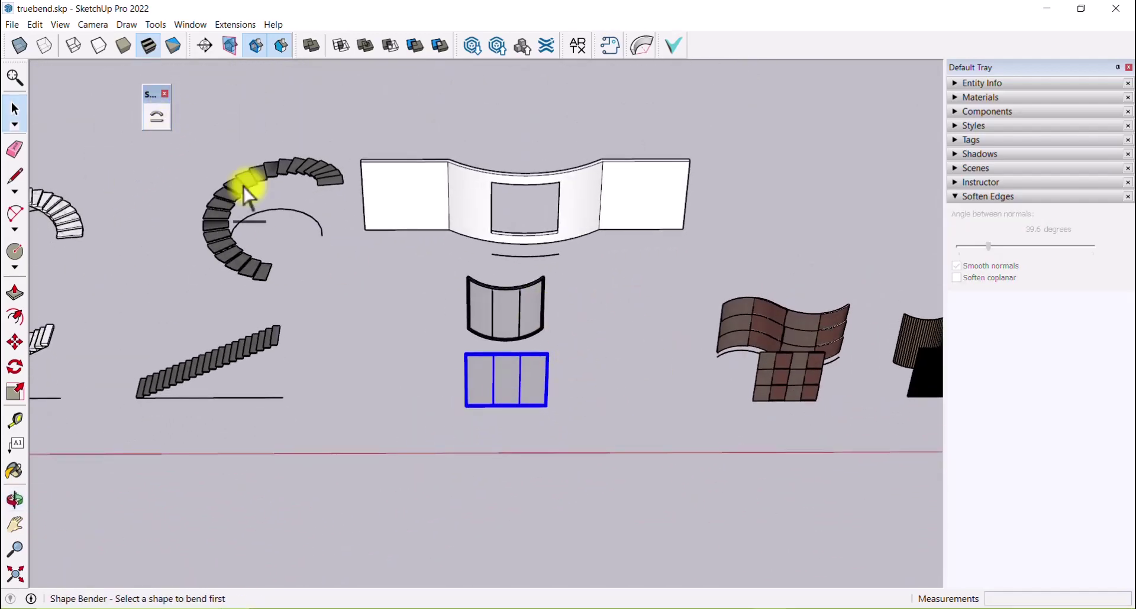
left_click(515, 411)
scroll(514, 408, "up", 5)
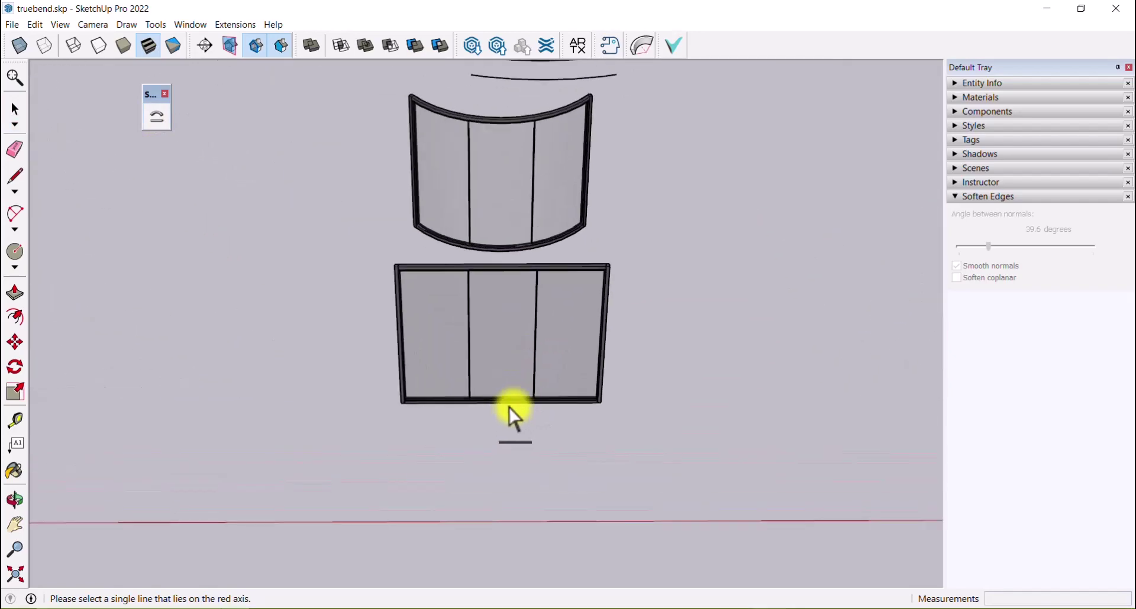
left_click(514, 412)
scroll(502, 492, "down", 5)
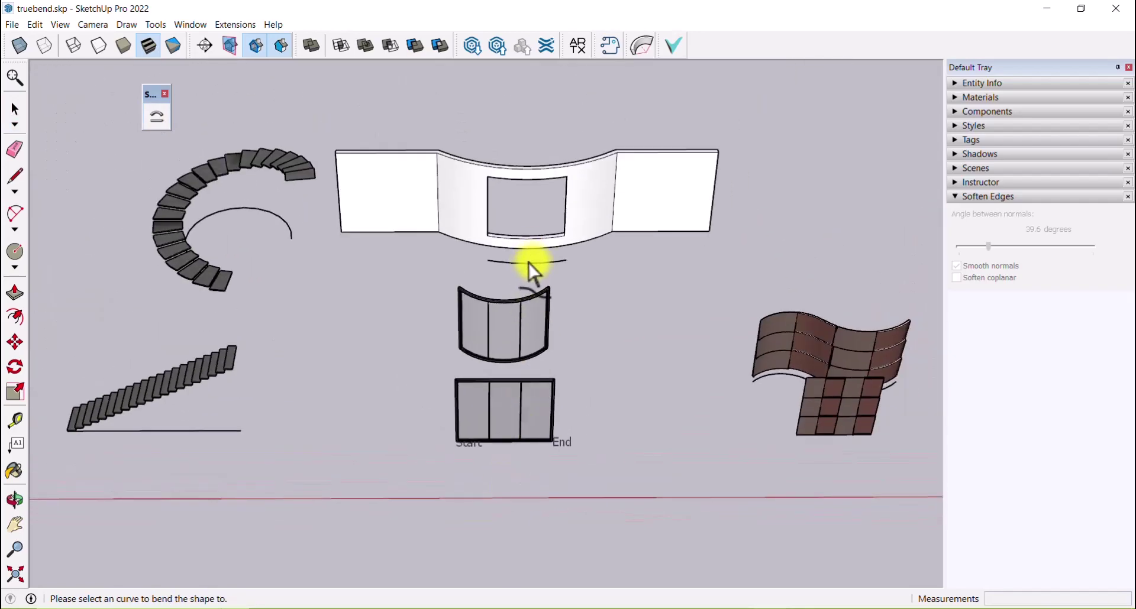
scroll(533, 195, "up", 3)
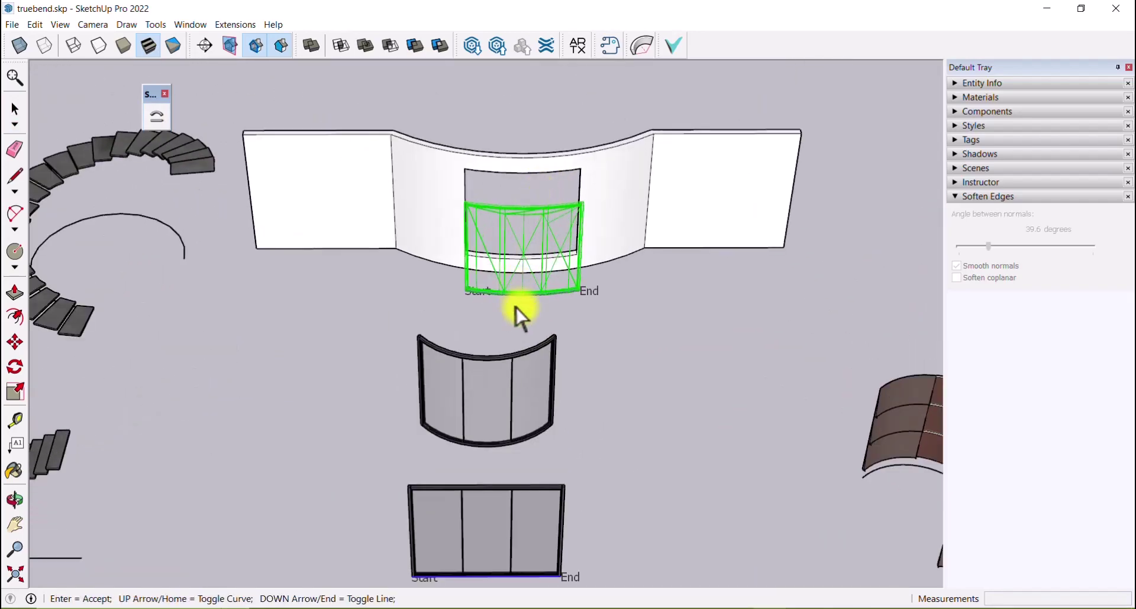
middle_click_drag(515, 308, 544, 264)
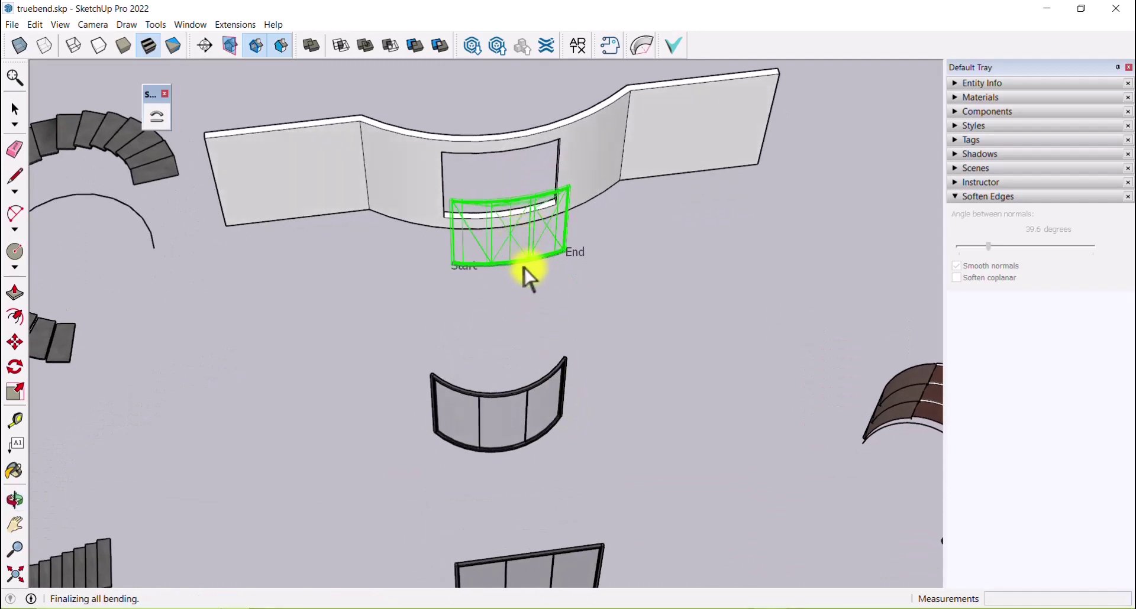
- Move the new bent window about 161.5 cm by its lower corner onto the matching corner of the wall opening
left_click(504, 231)
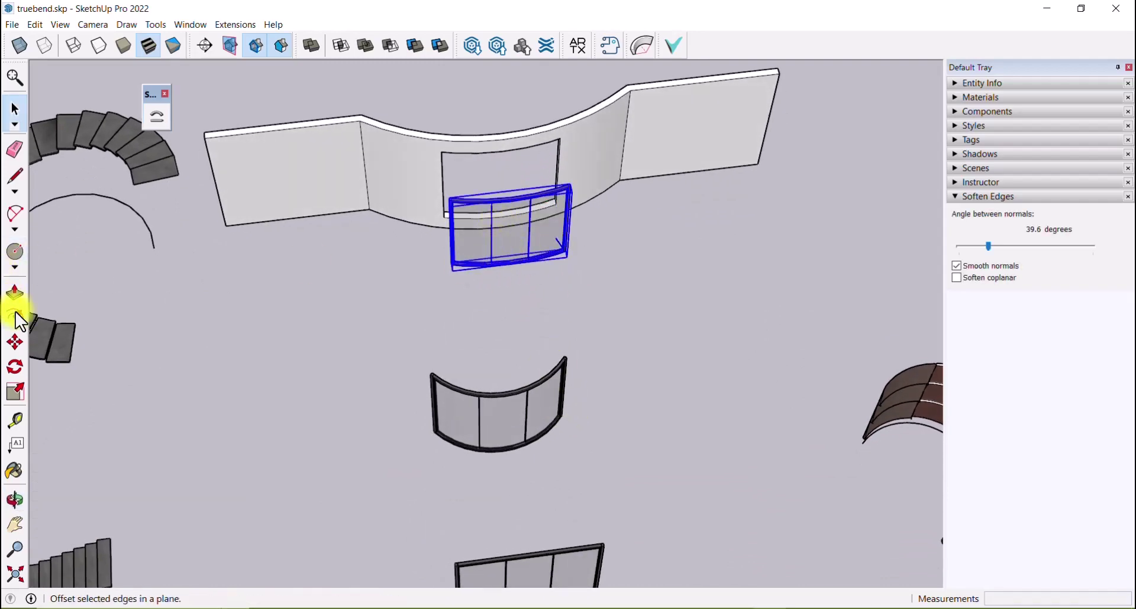
left_click(15, 342)
scroll(453, 264, "up", 5)
middle_click_drag(477, 256, 349, 298)
scroll(437, 282, "up", 2)
left_click(439, 262)
scroll(528, 167, "down", 3)
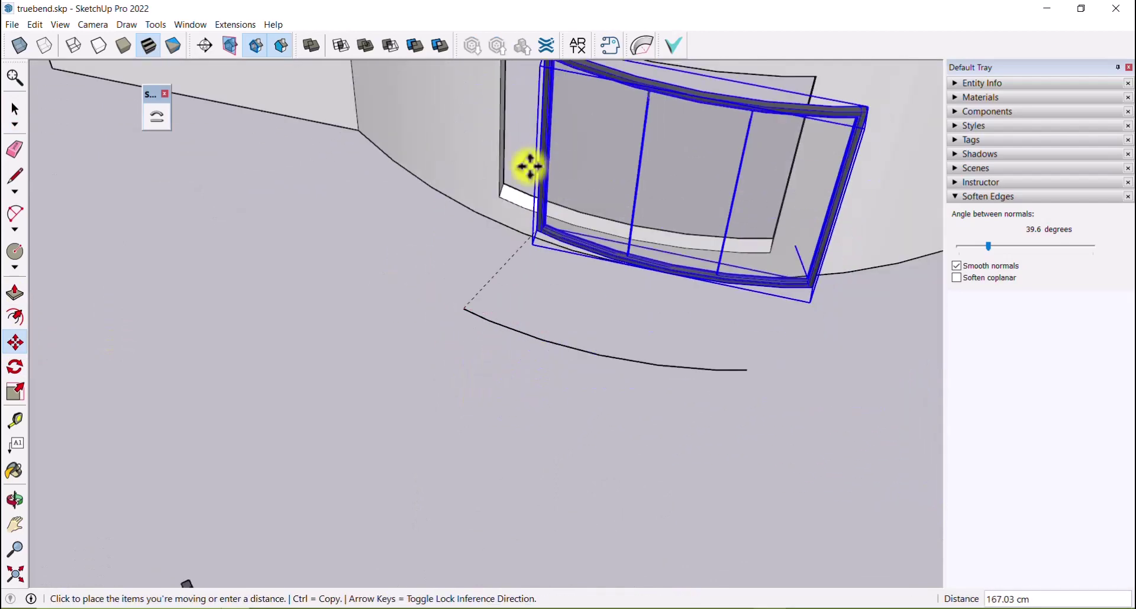
scroll(517, 207, "up", 4)
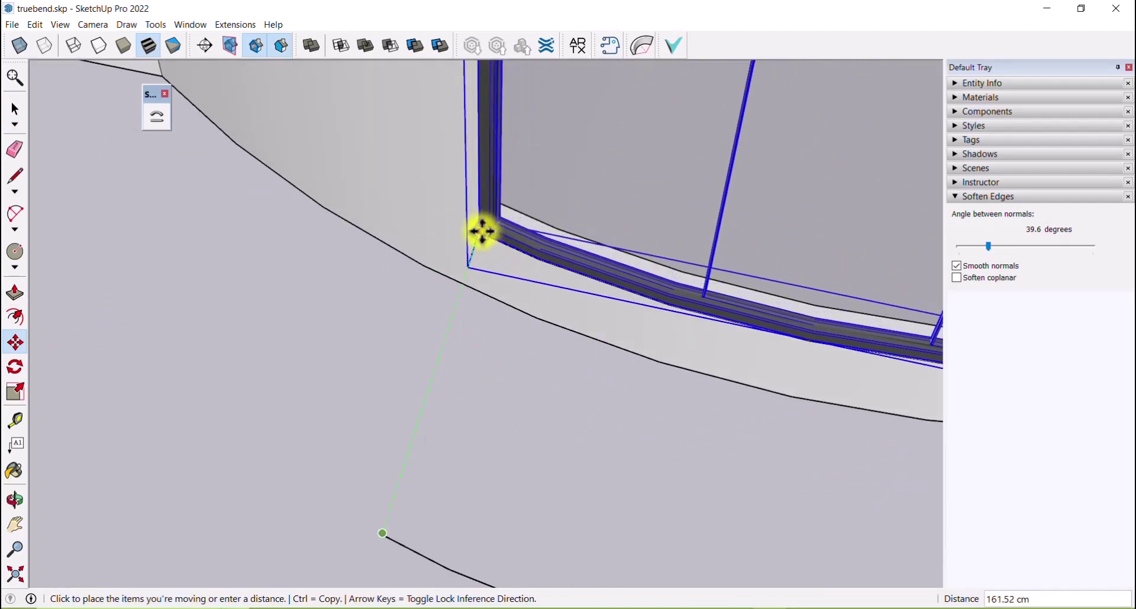
left_click(482, 231)
scroll(459, 285, "down", 5)
left_click(14, 110)
left_click(290, 322)
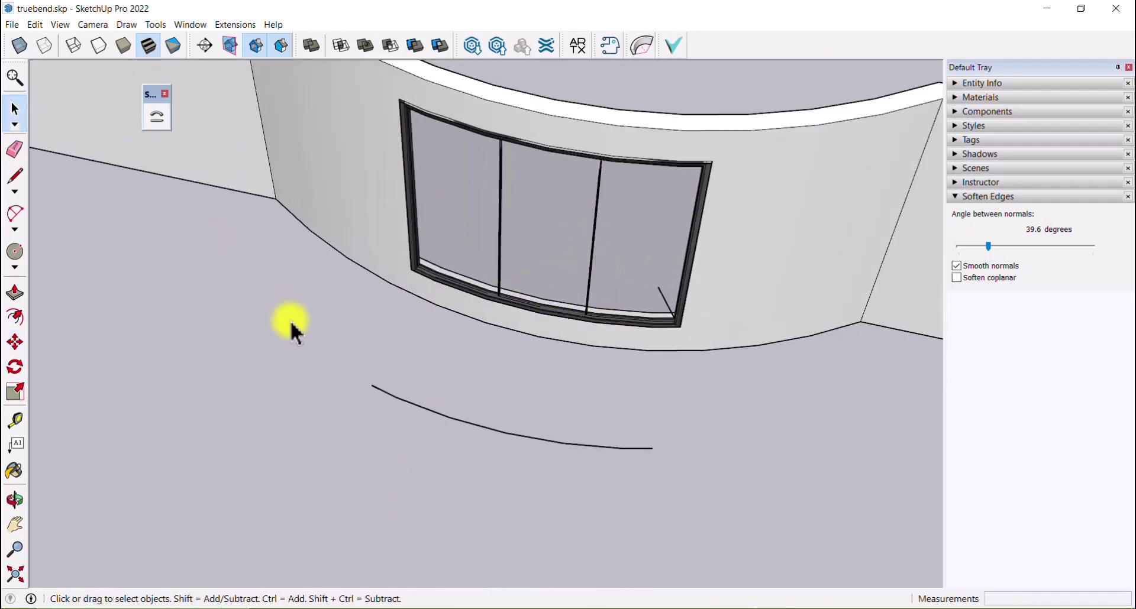
- Delete the copied guide curve lying in front of the curved wall
middle_click_drag(289, 322, 497, 196)
scroll(532, 326, "down", 3)
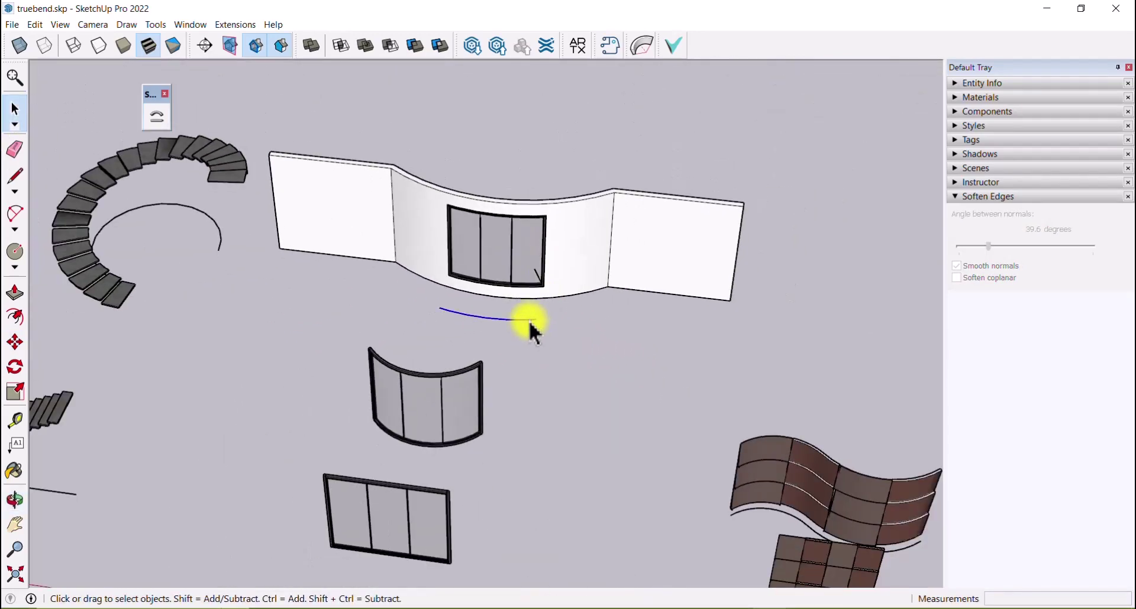
middle_click_drag(527, 322, 553, 373)
scroll(538, 248, "down", 3)
scroll(628, 399, "down", 2)
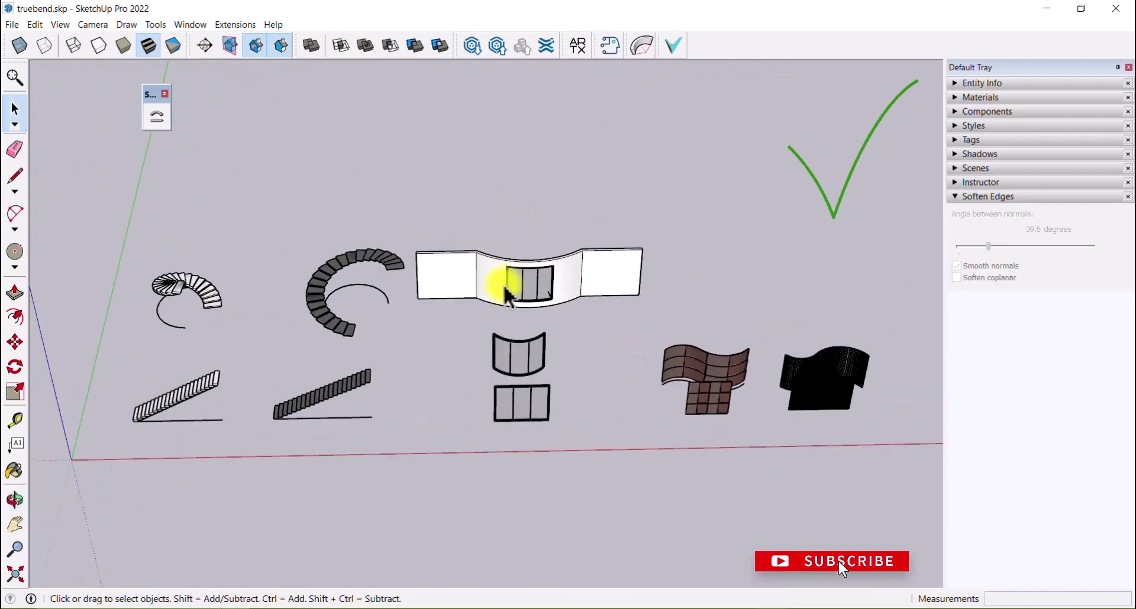
- Dock the floating Shape Bender toolbar at the end of the main toolbar row
middle_click_drag(505, 284, 459, 317)
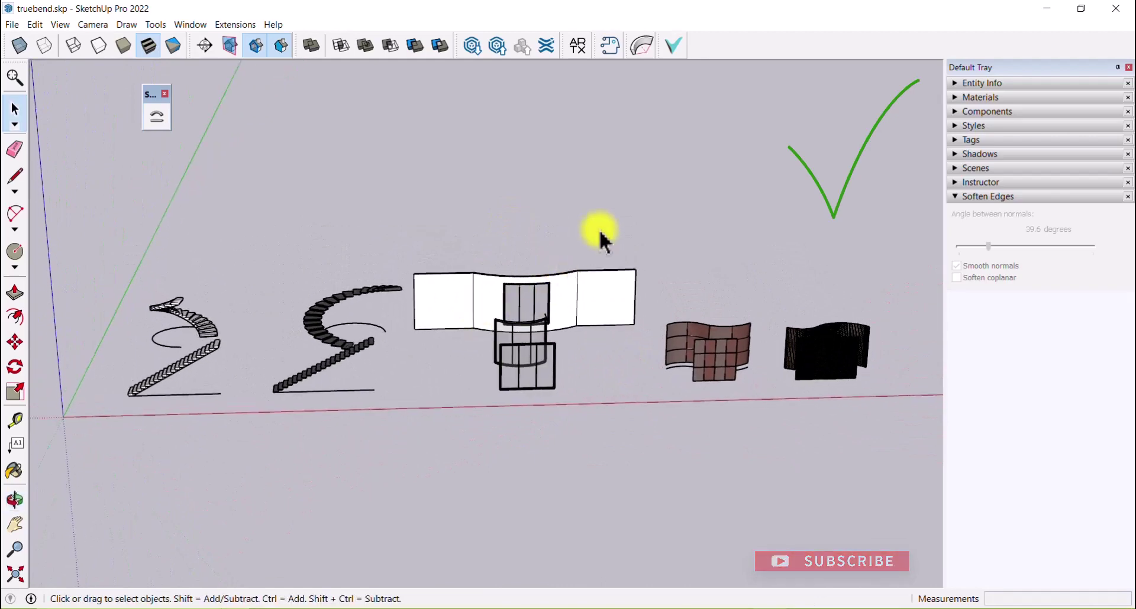
scroll(684, 208, "up", 1)
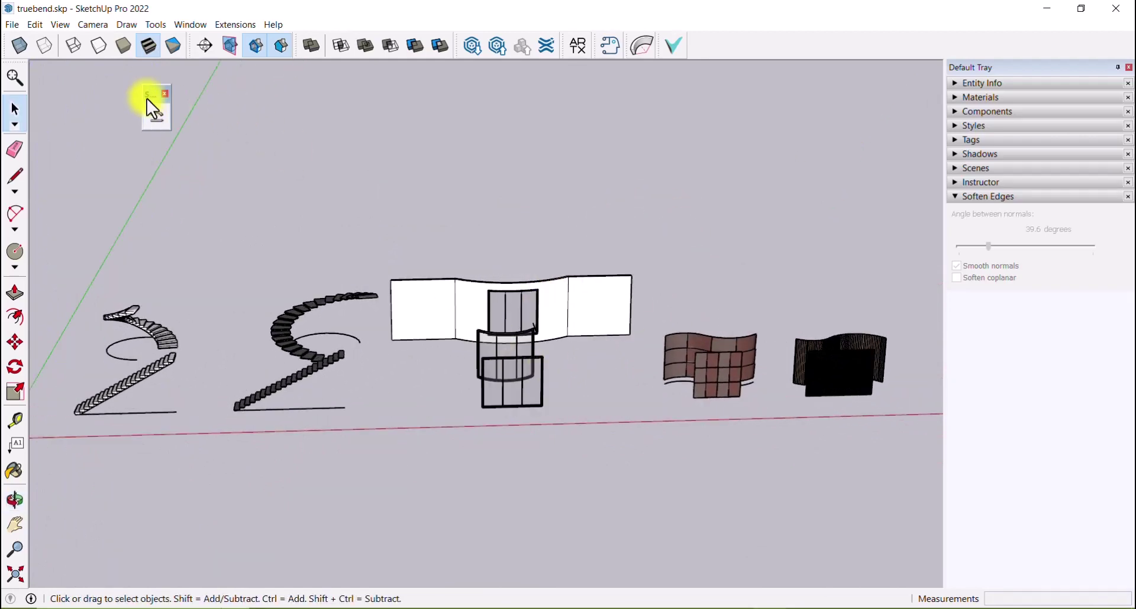
left_click_drag(147, 98, 699, 36)
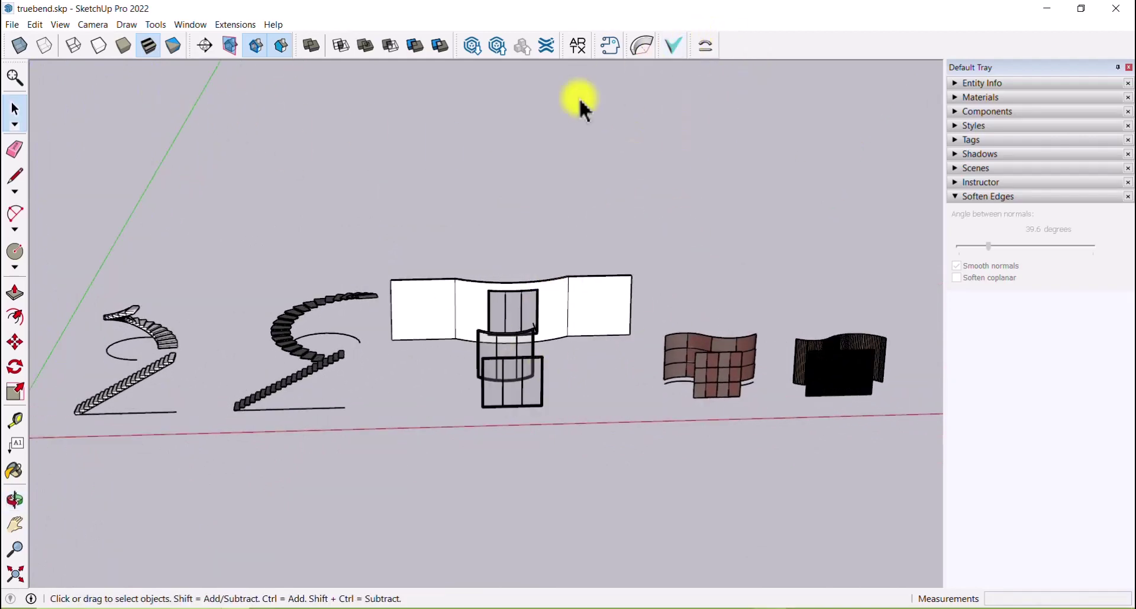
scroll(627, 287, "down", 2)
middle_click_drag(627, 287, 619, 364)
middle_click_drag(754, 274, 745, 349)
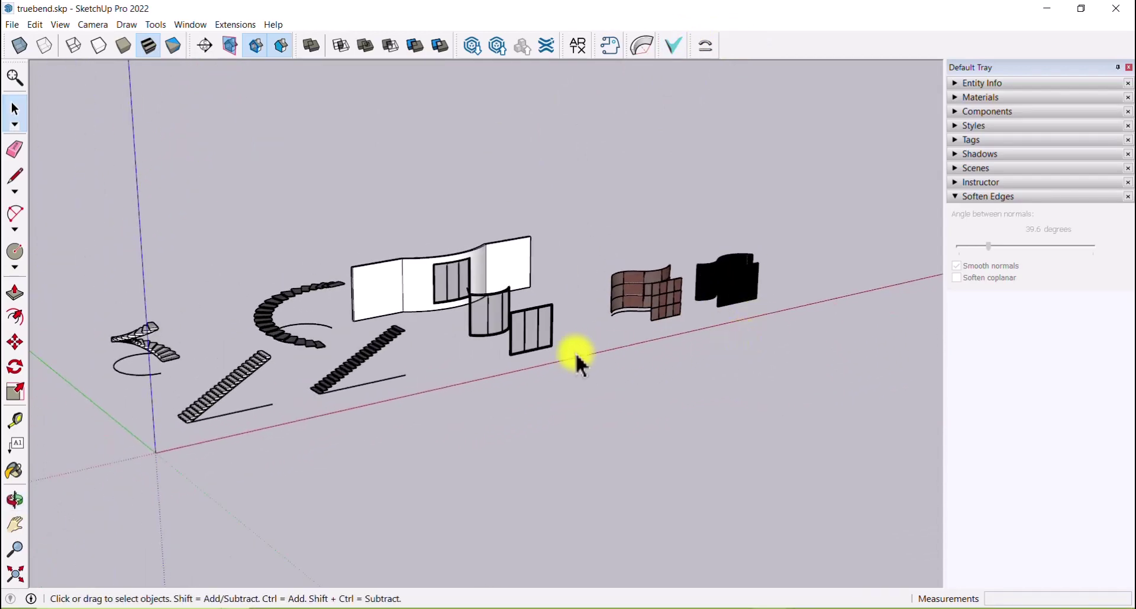